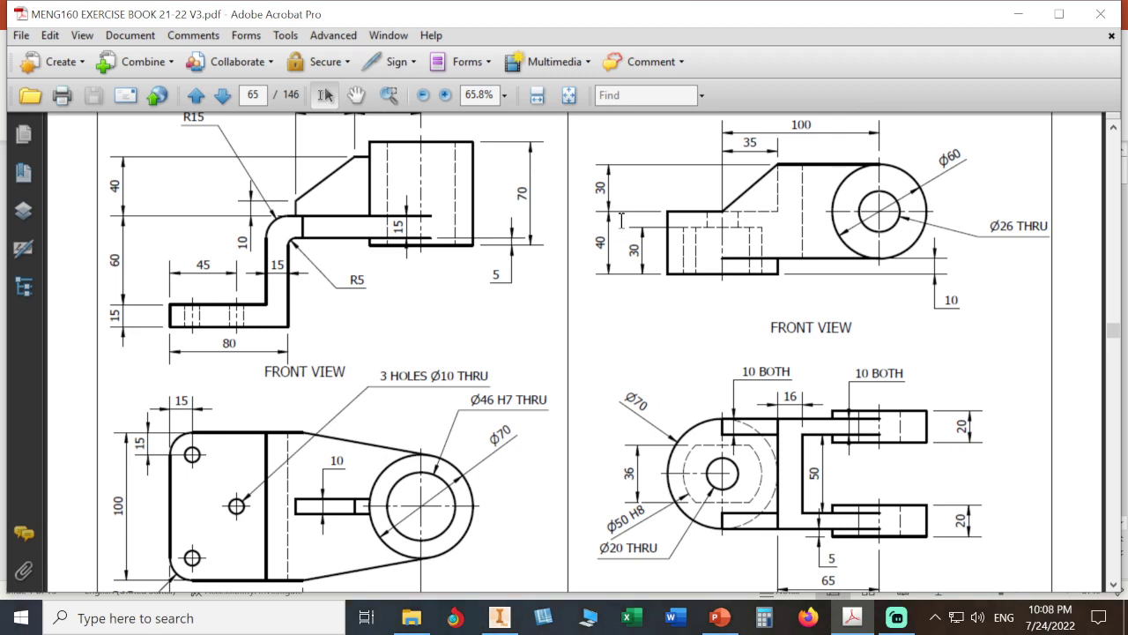
Step: Switch to Inventor and create a new part from the MY PART mm.ipt template
click(500, 618)
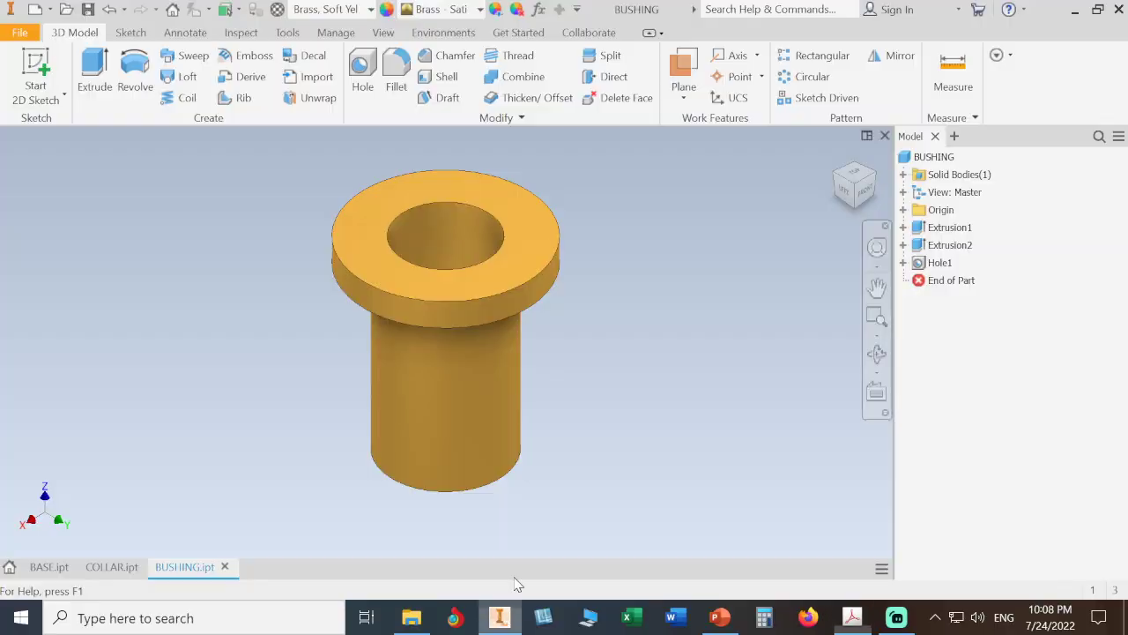
click(9, 569)
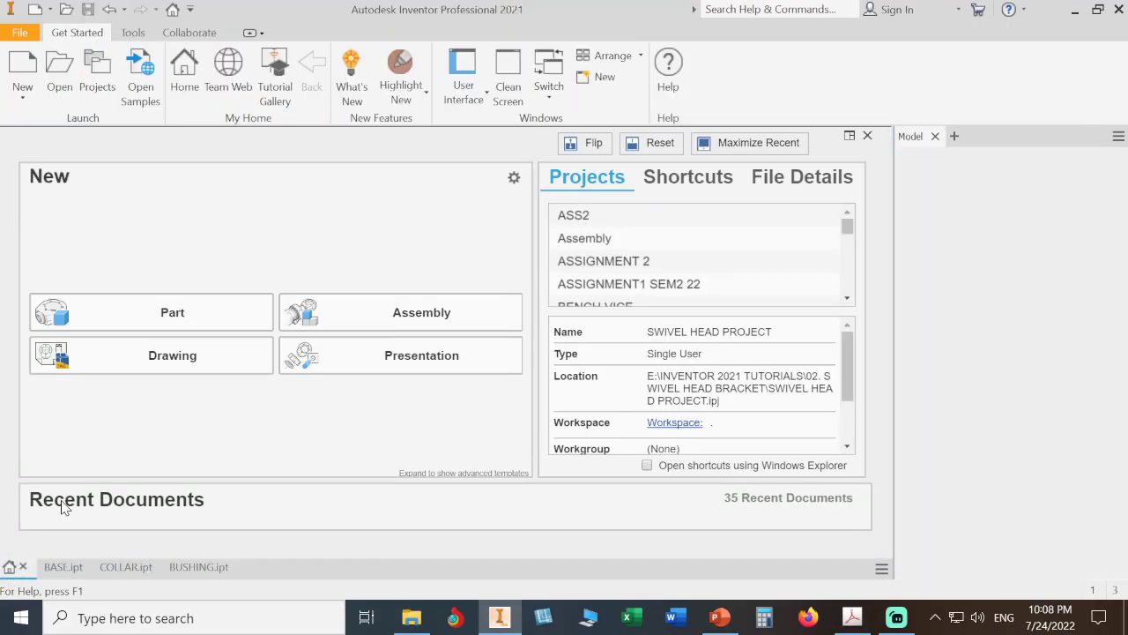
click(936, 139)
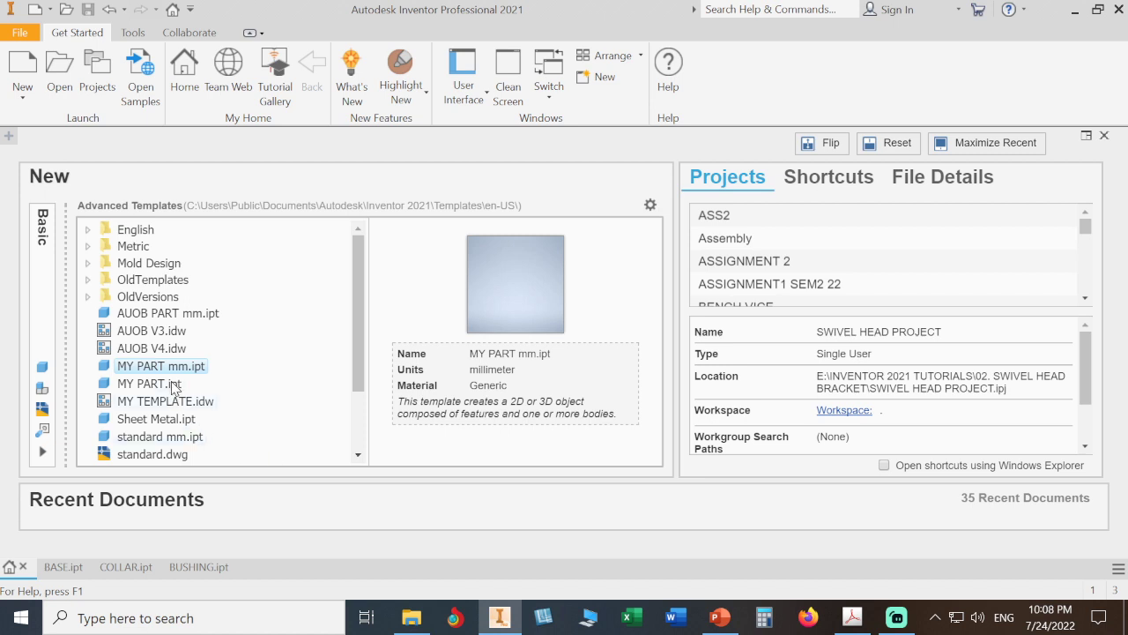
double_click(170, 370)
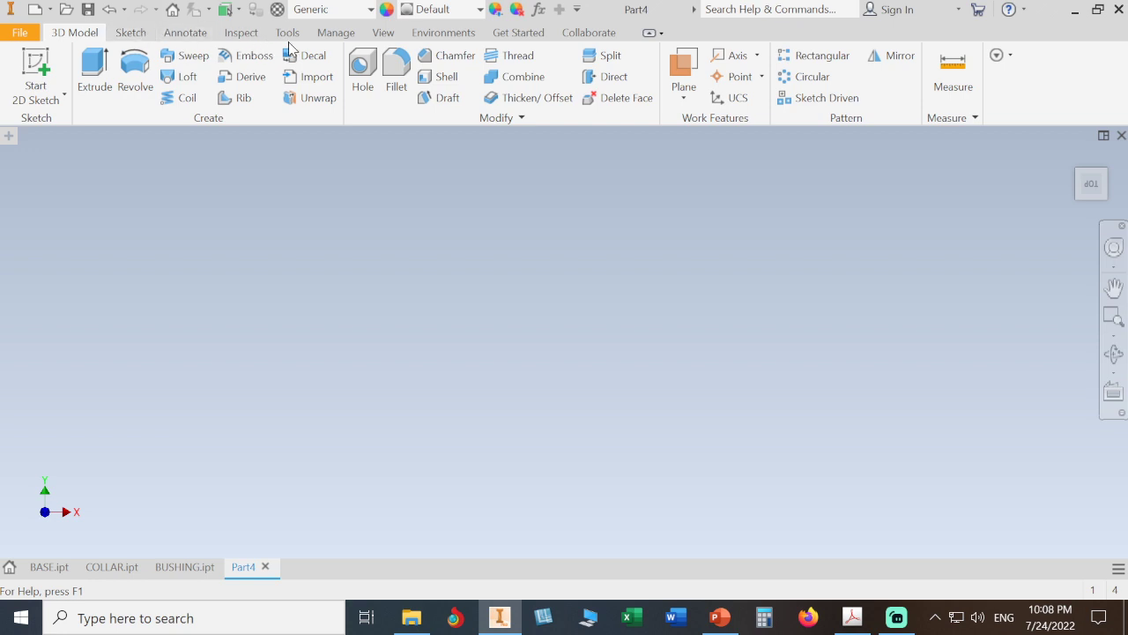
Step: Turn on the Model Browser display for the new part
click(379, 33)
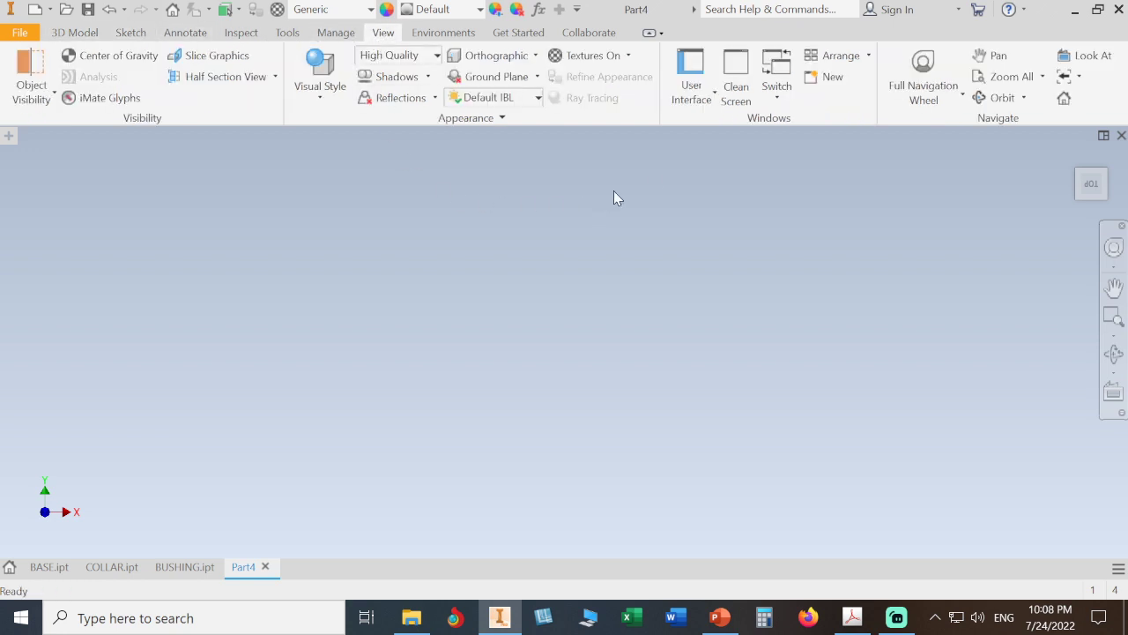
click(689, 101)
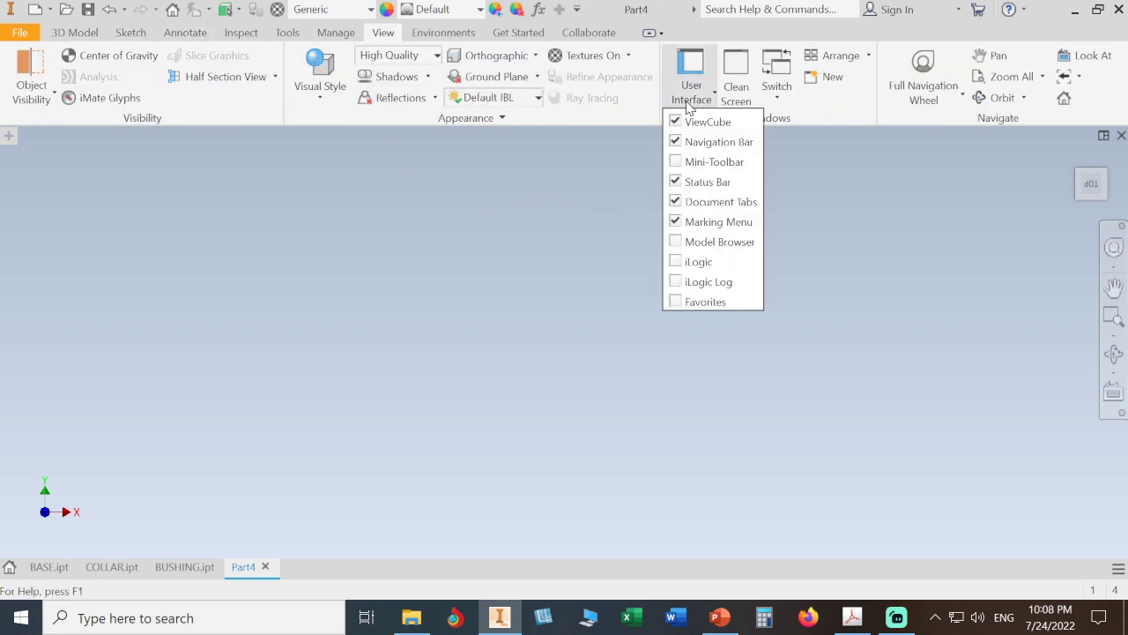
click(720, 241)
click(568, 274)
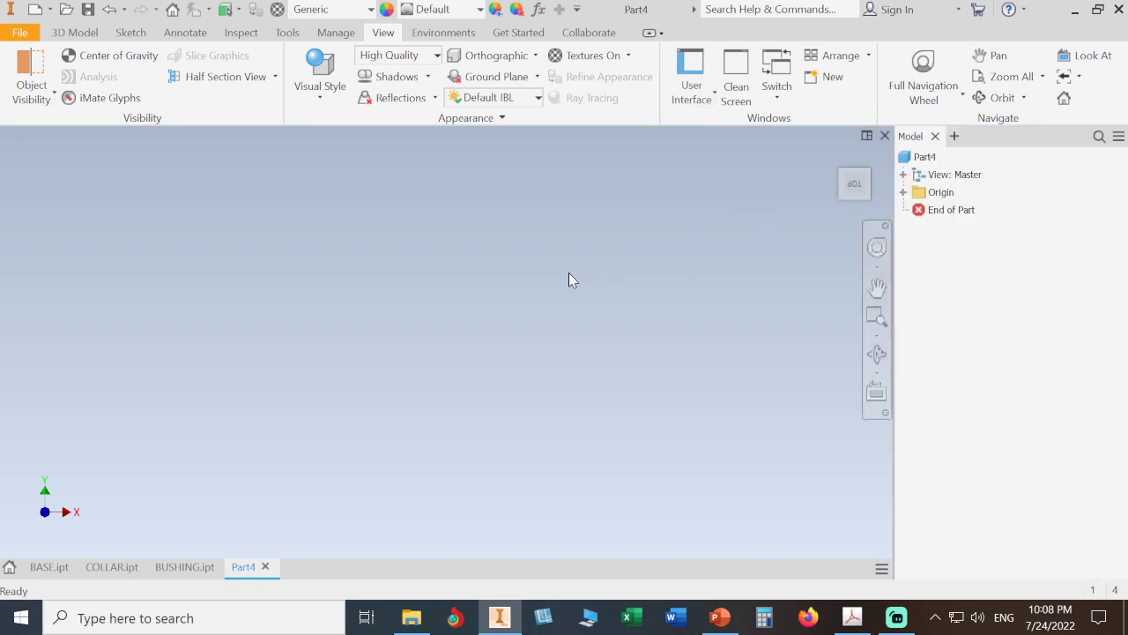
Step: Start a sketch on the XY plane and draw a circle about 215 mm in diameter centred on the origin
click(88, 32)
click(35, 71)
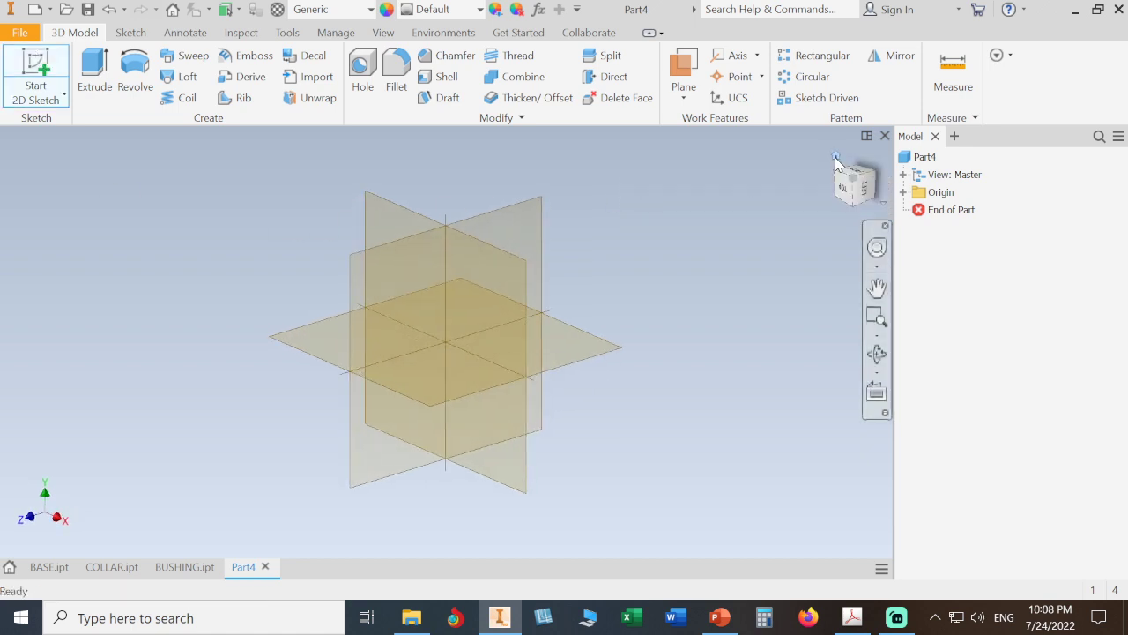
click(835, 158)
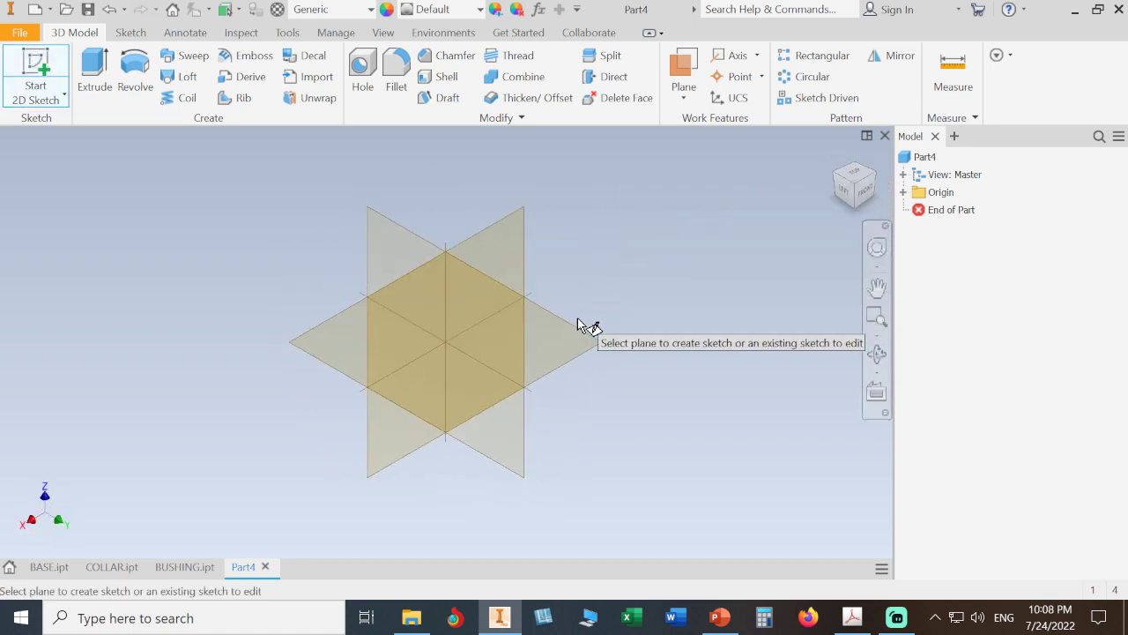
click(574, 335)
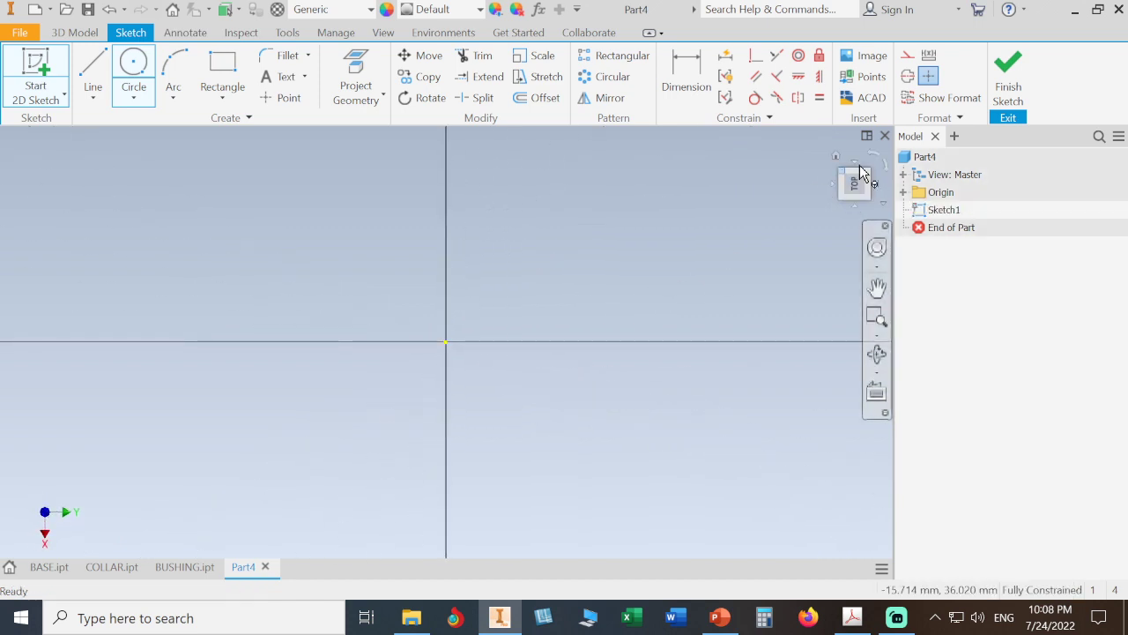
click(134, 66)
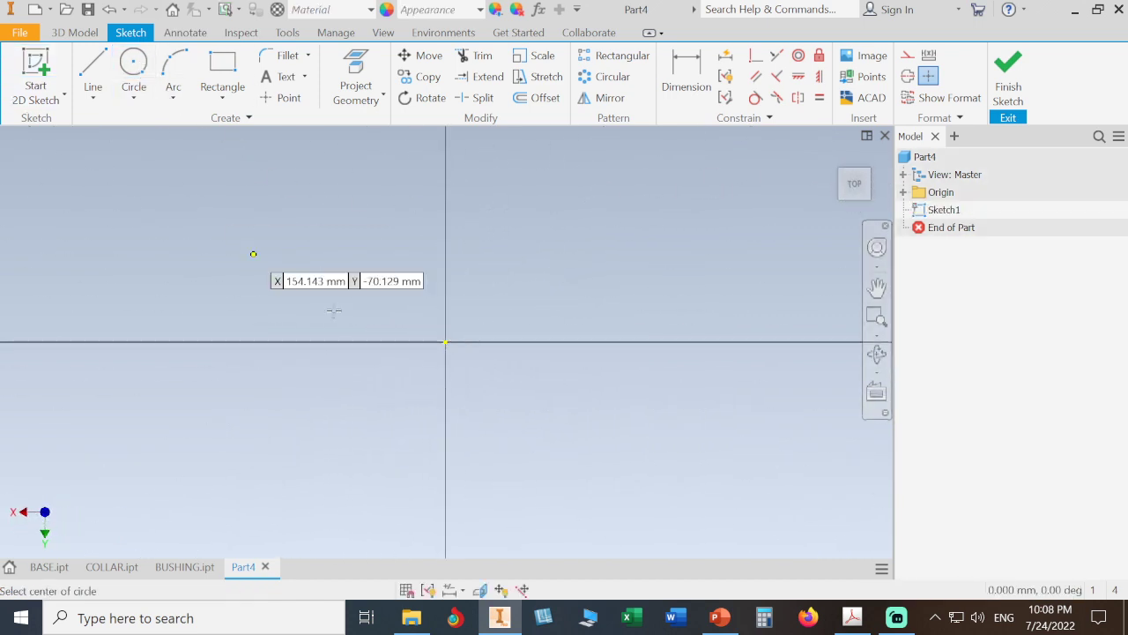
click(445, 342)
click(347, 251)
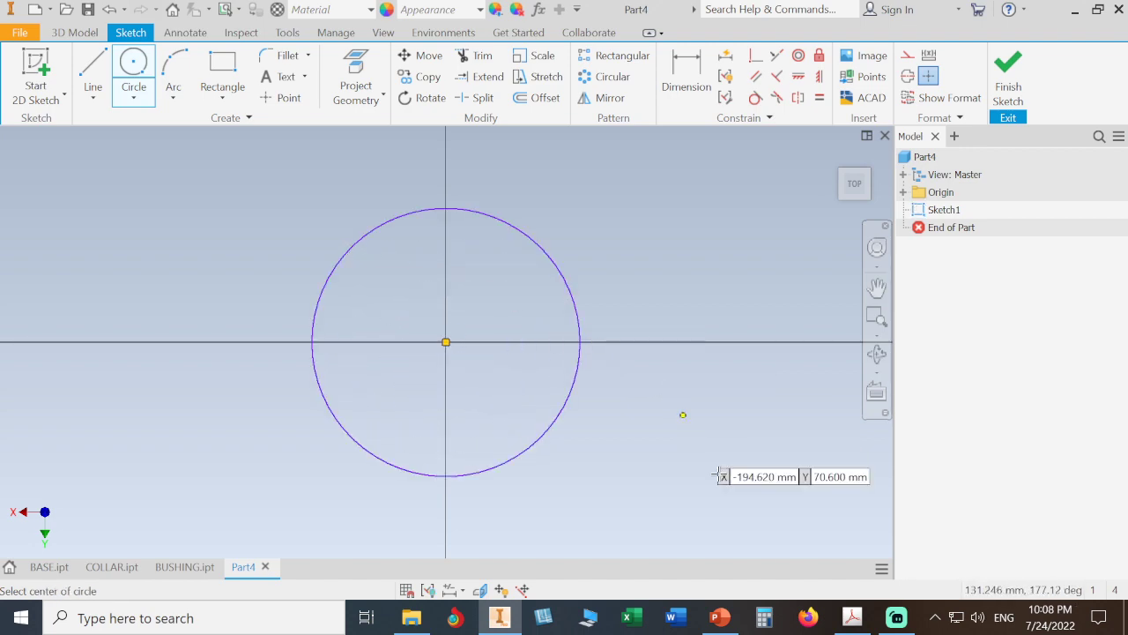
Step: Check the diameter in the PDF drawing, dimension the circle to 70 mm and finish the sketch
click(851, 618)
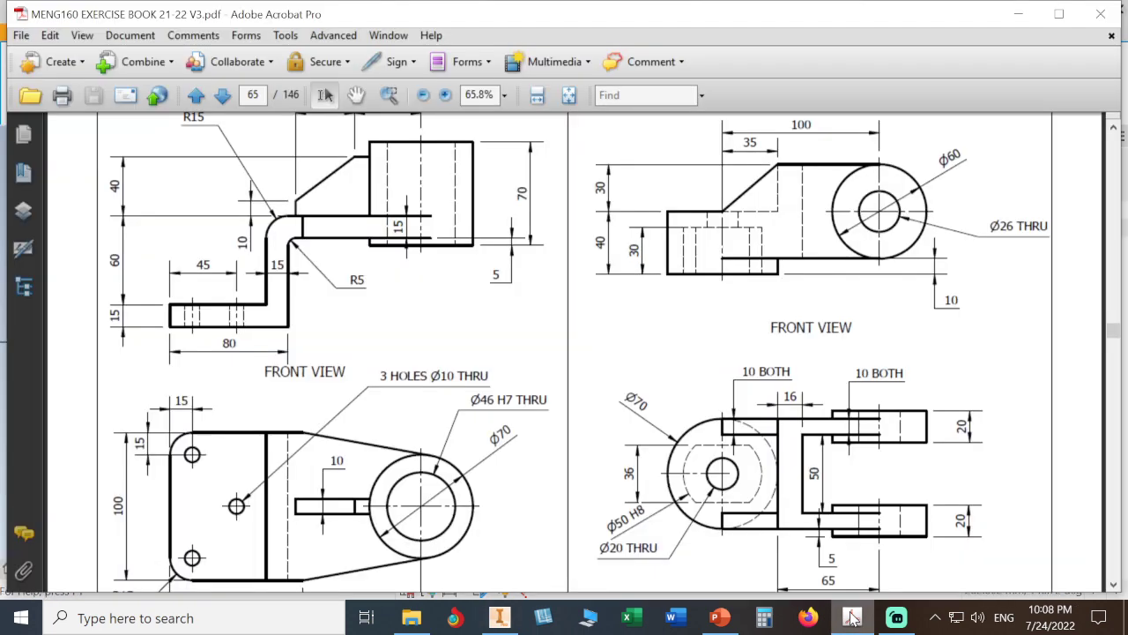
click(851, 618)
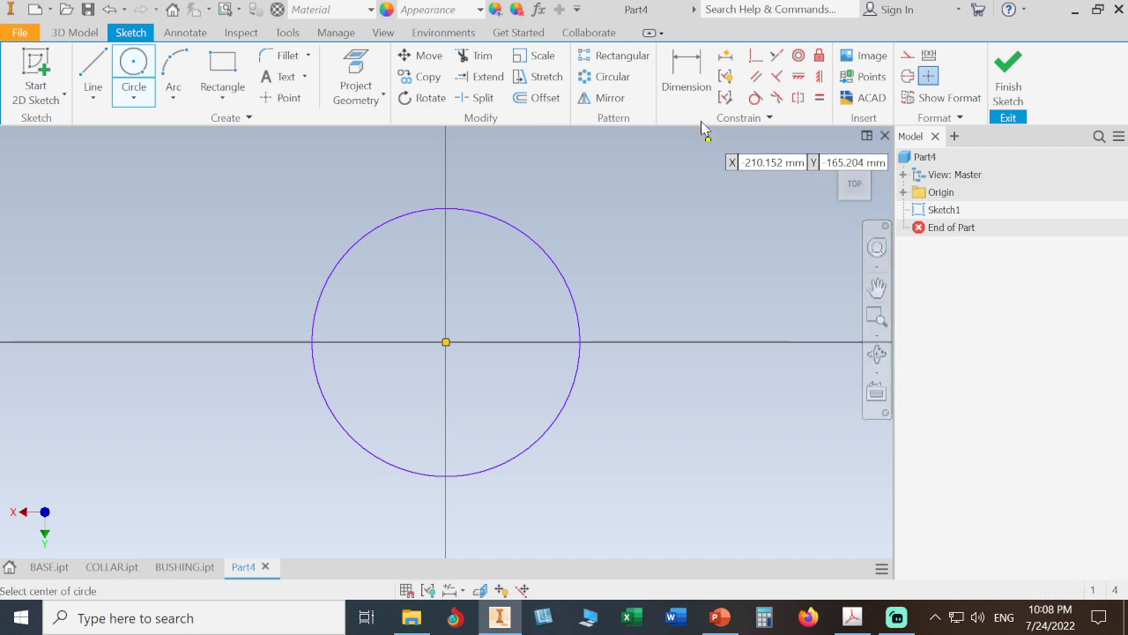
click(692, 95)
click(554, 261)
click(614, 239)
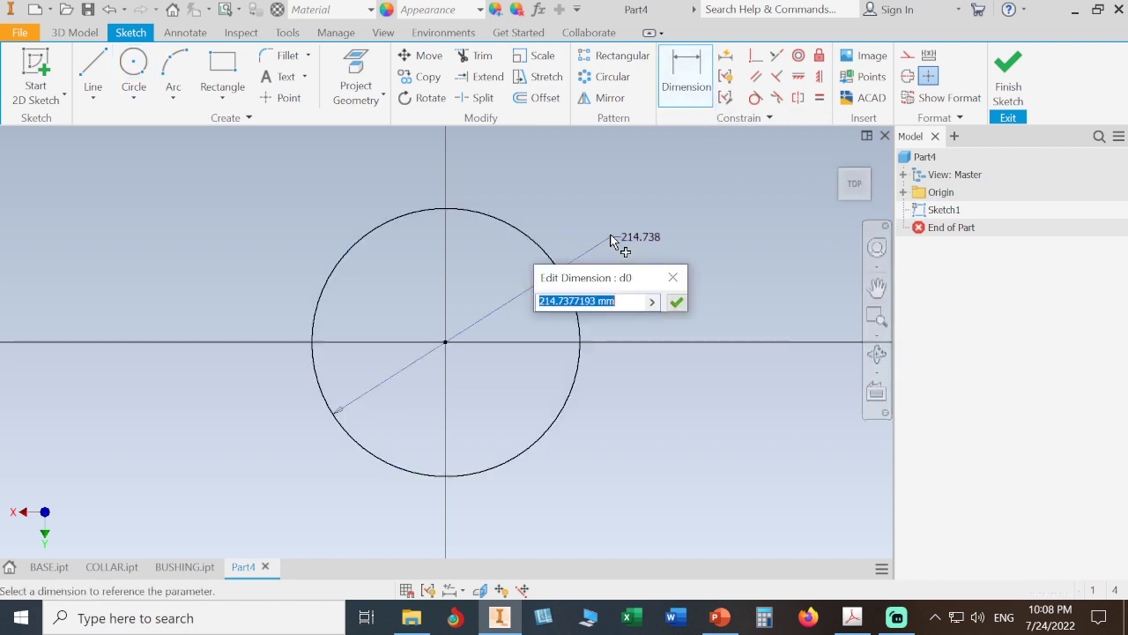
text(70)
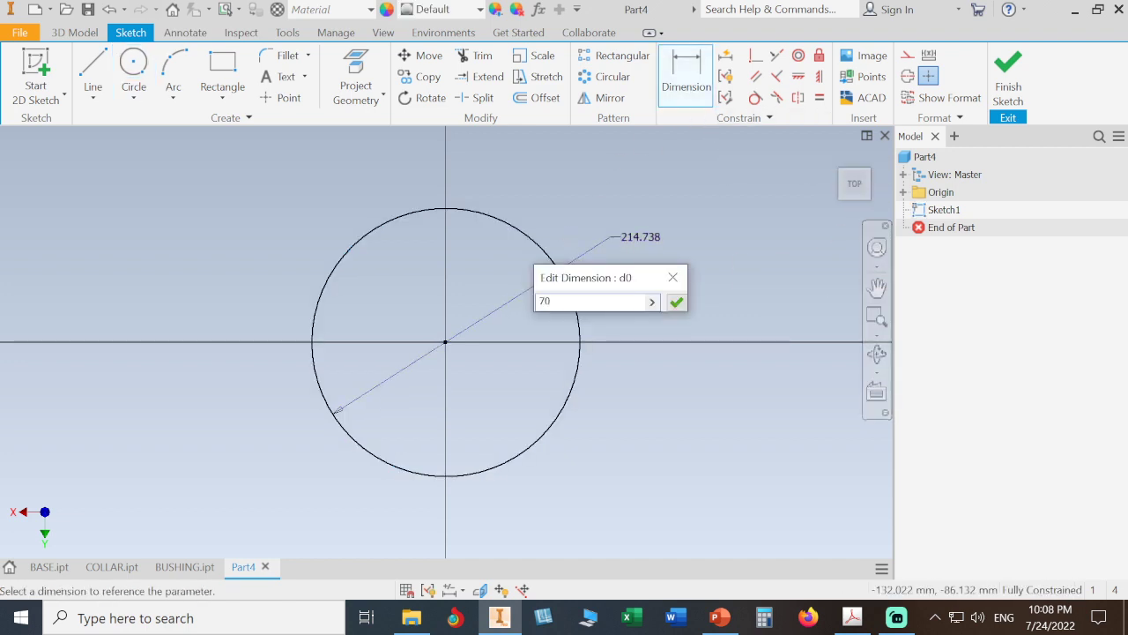
key(Return)
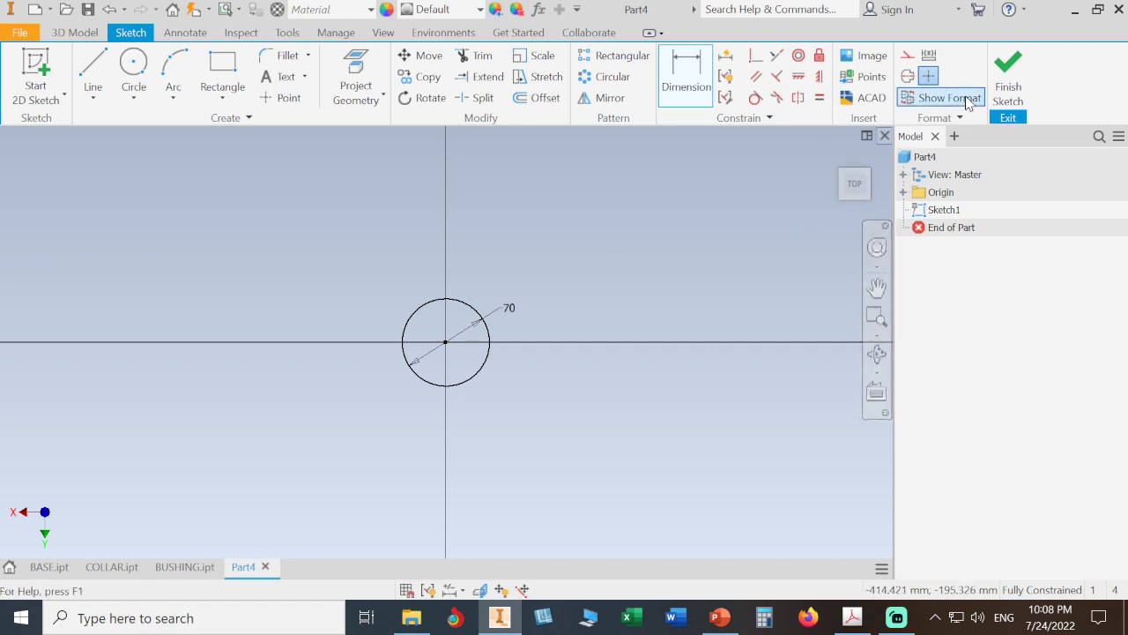
click(1007, 81)
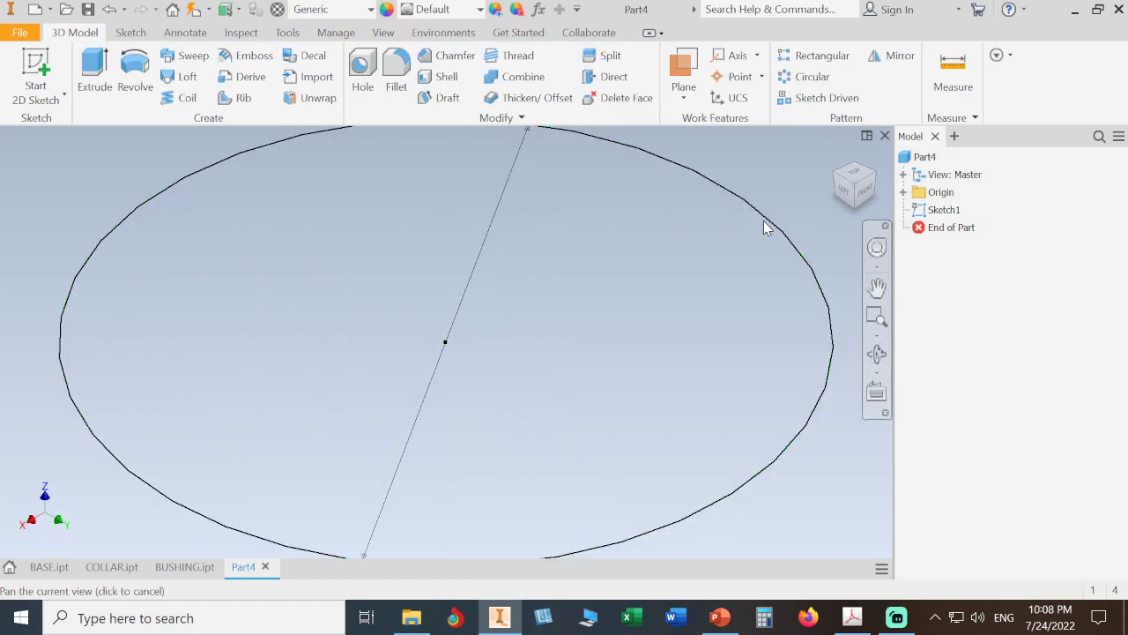
Step: Extrude the circular profile upward by 40 mm, checking the height against the PDF drawing
click(94, 80)
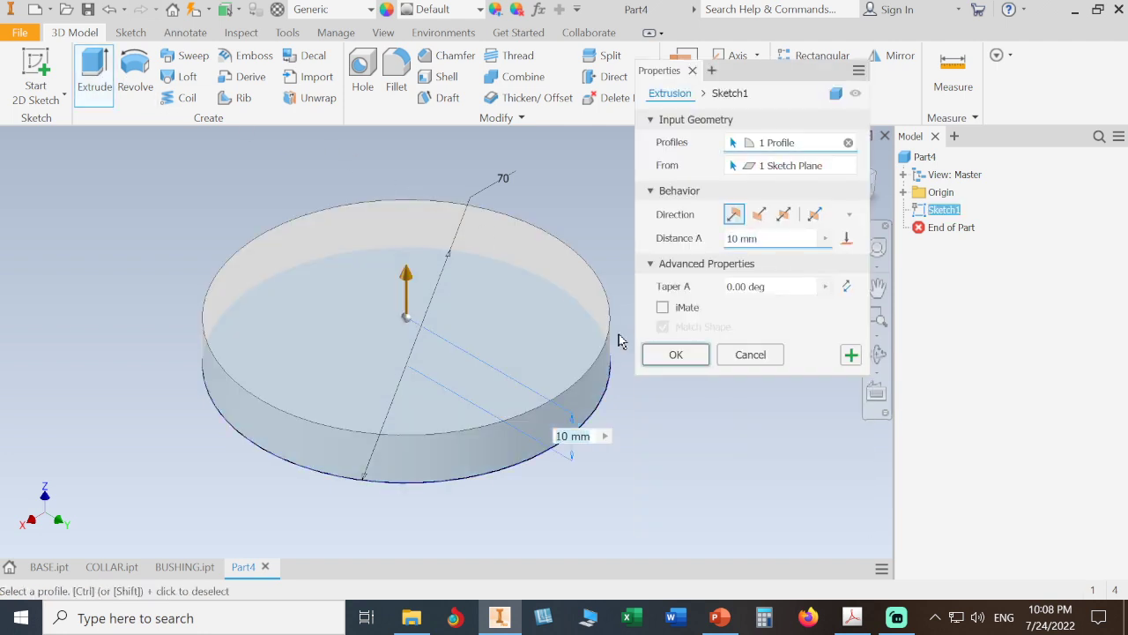
text(40)
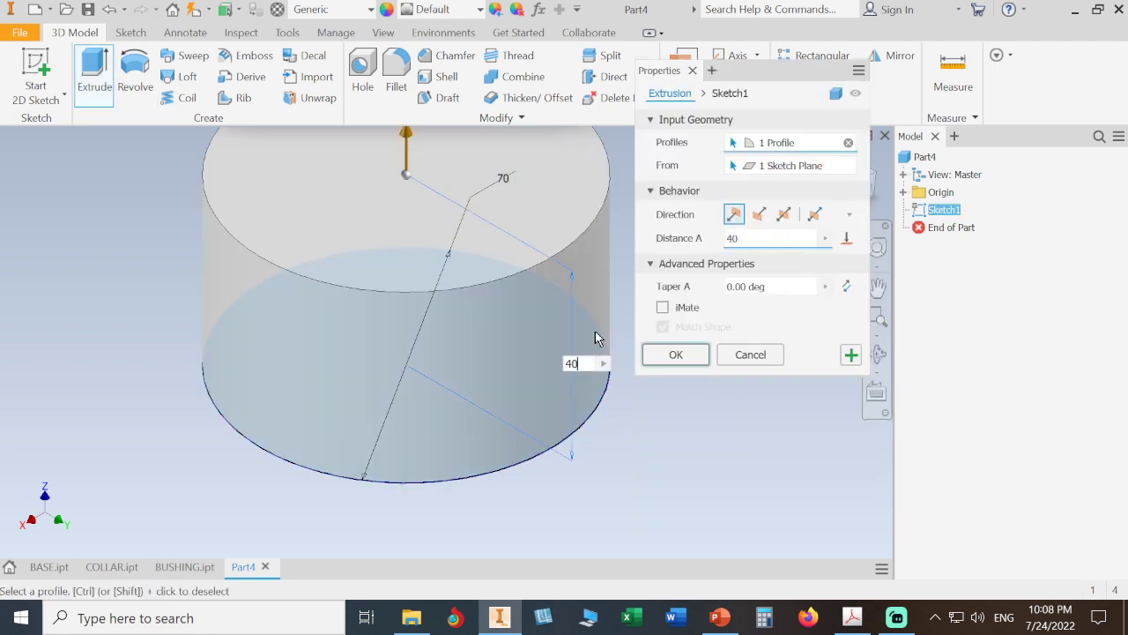
click(852, 618)
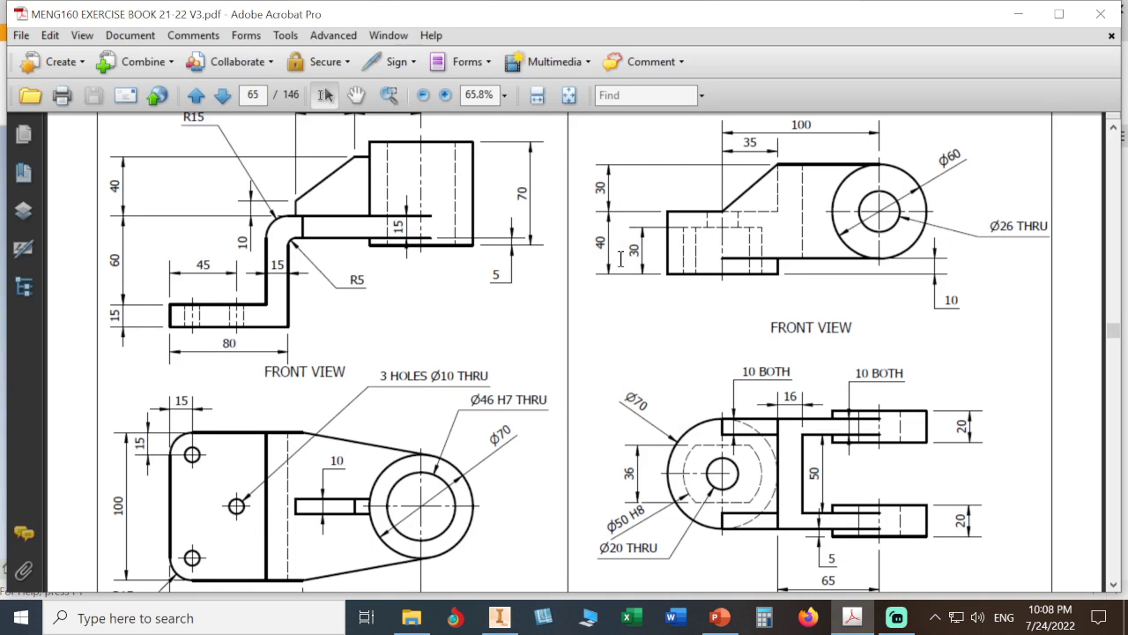
click(499, 618)
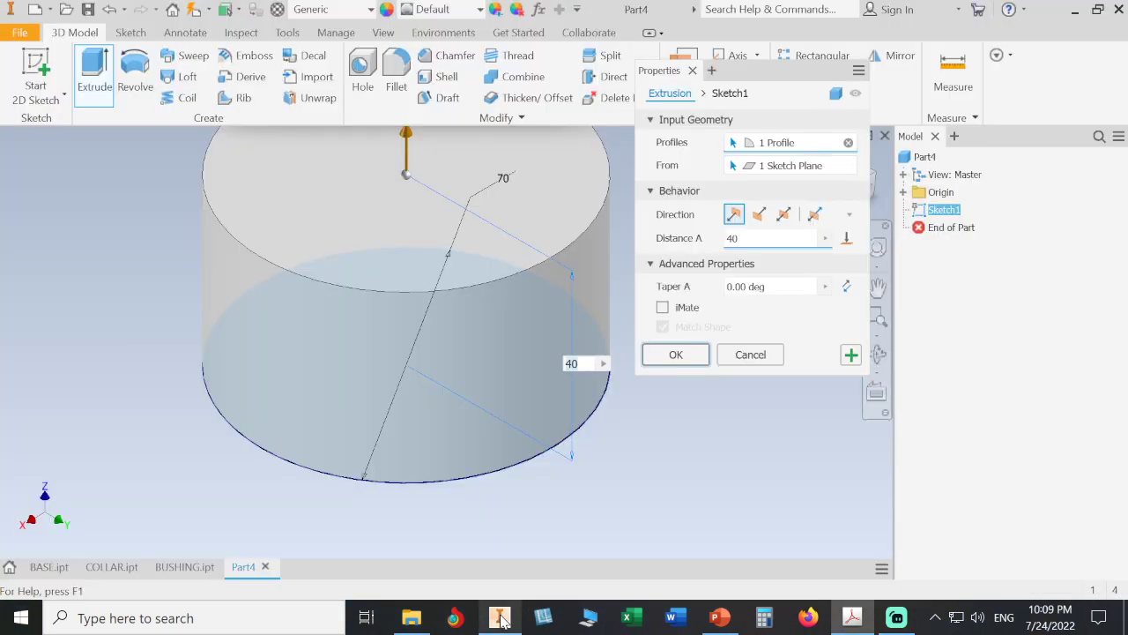
click(675, 356)
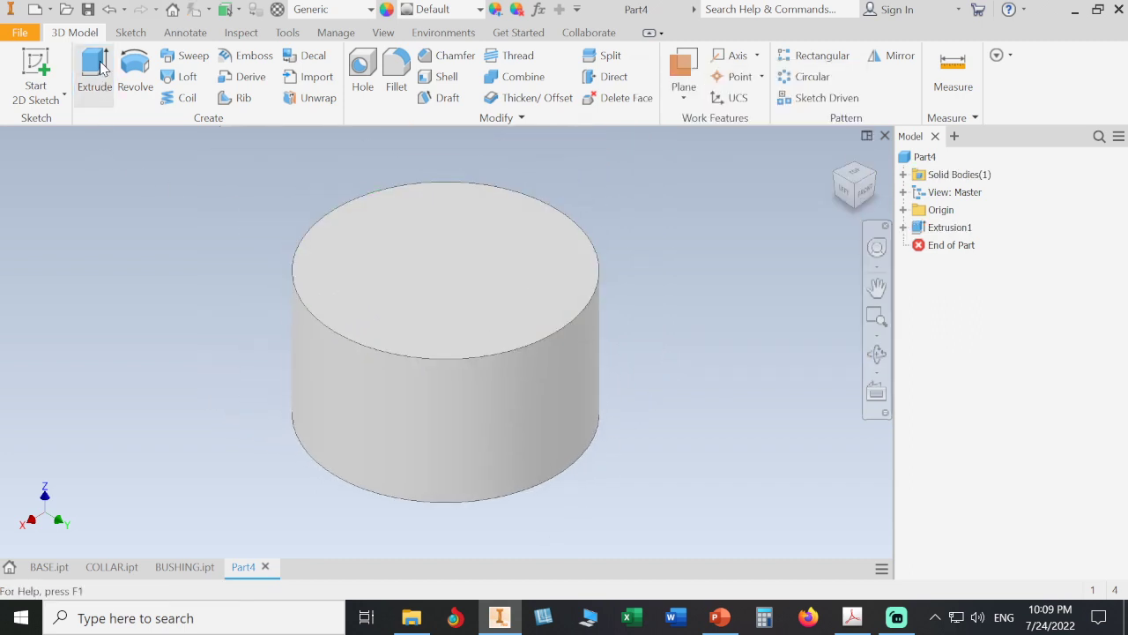
Step: Save the part as SEIVEL HEAD in the 02. SWIVEL HEAD BRACKET folder
click(88, 9)
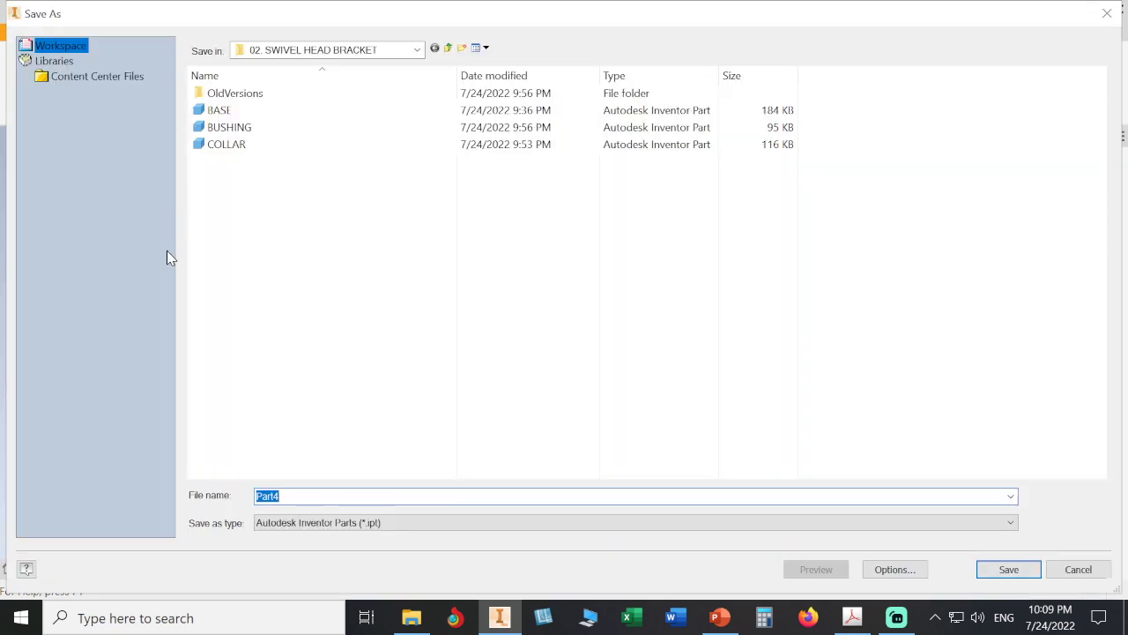
text(SEIVEL HEAD)
key(Return)
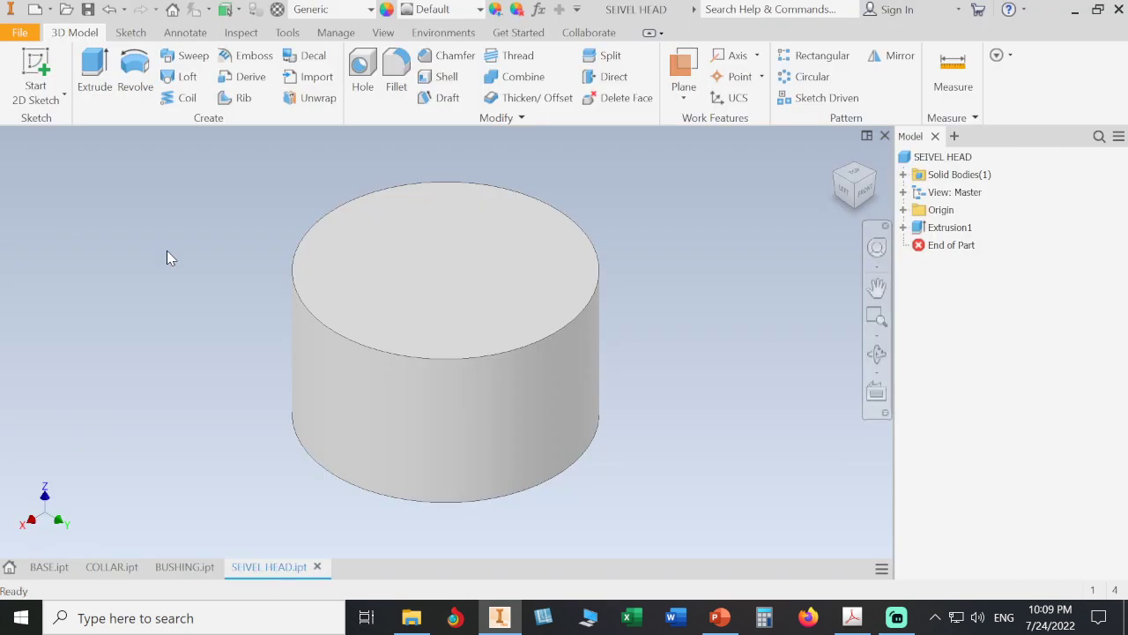
Step: Consult the bracket views in the PDF drawing and start a new sketch on the XZ origin plane
click(852, 617)
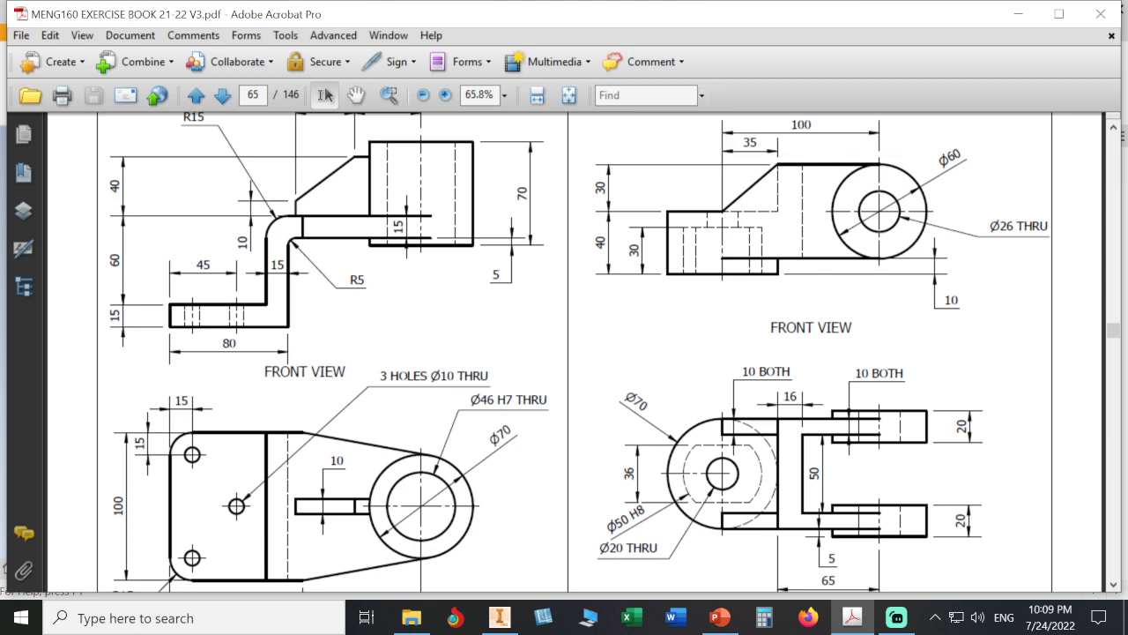
click(501, 615)
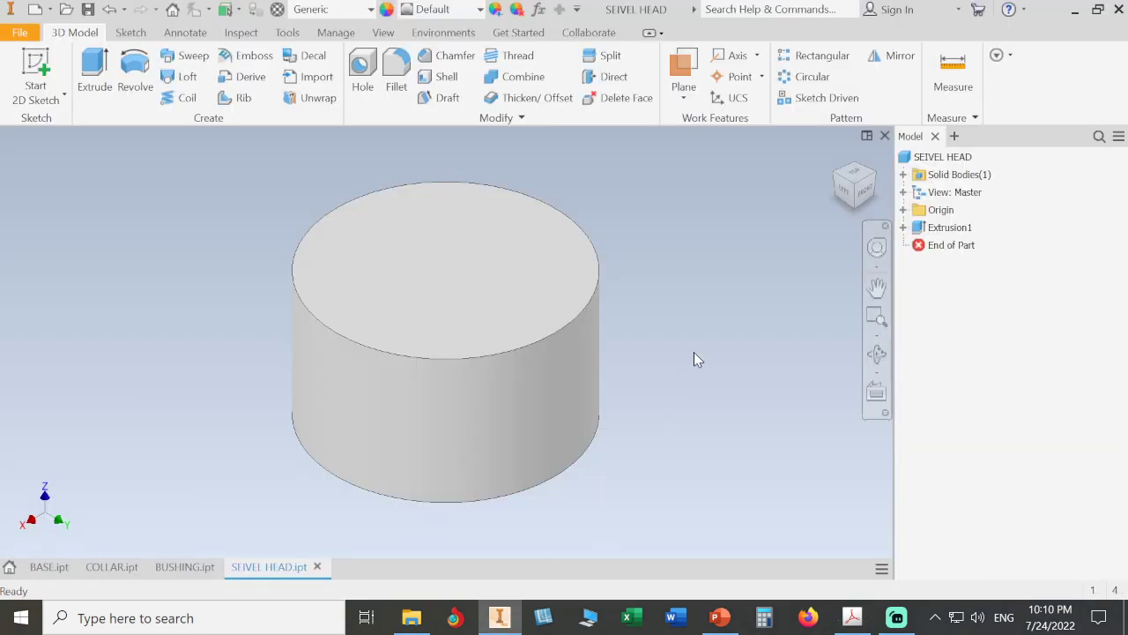
click(35, 66)
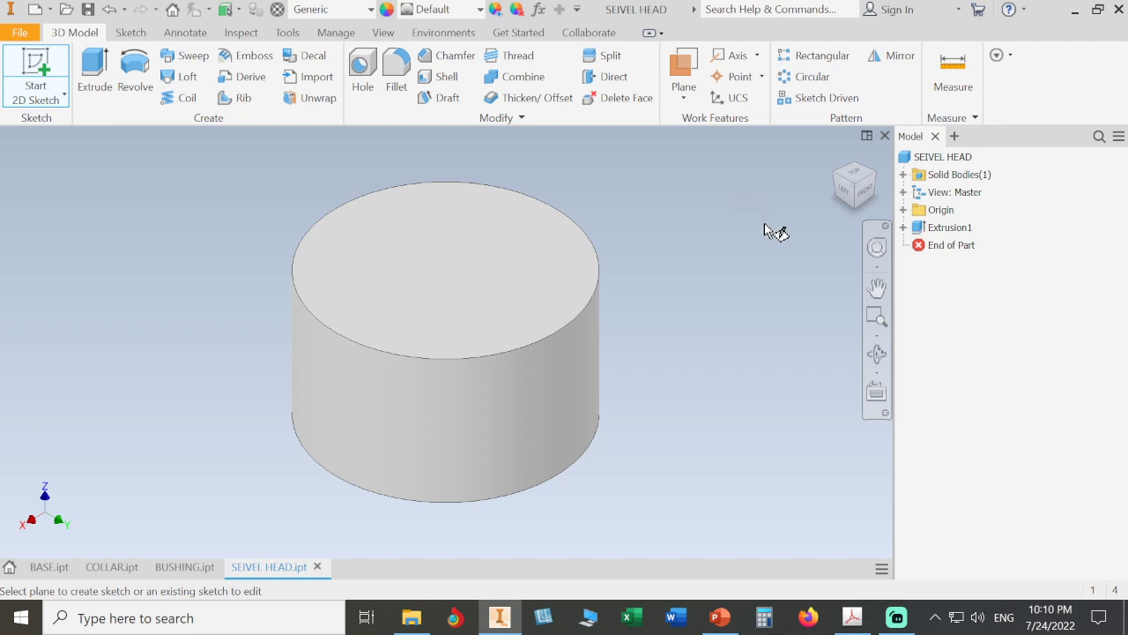
click(902, 211)
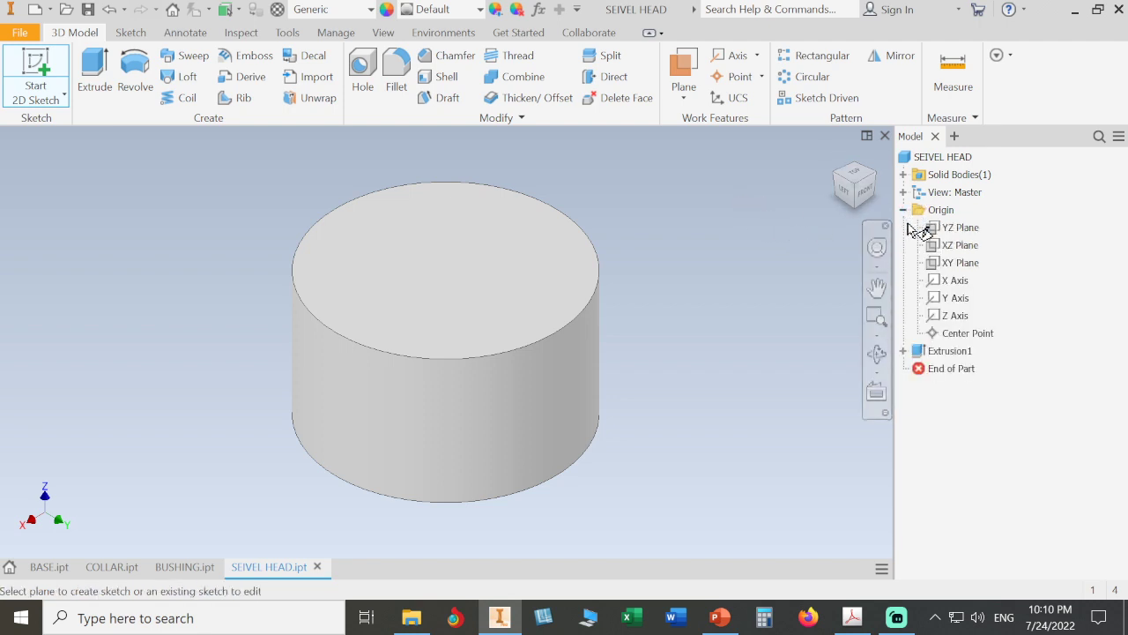
click(932, 247)
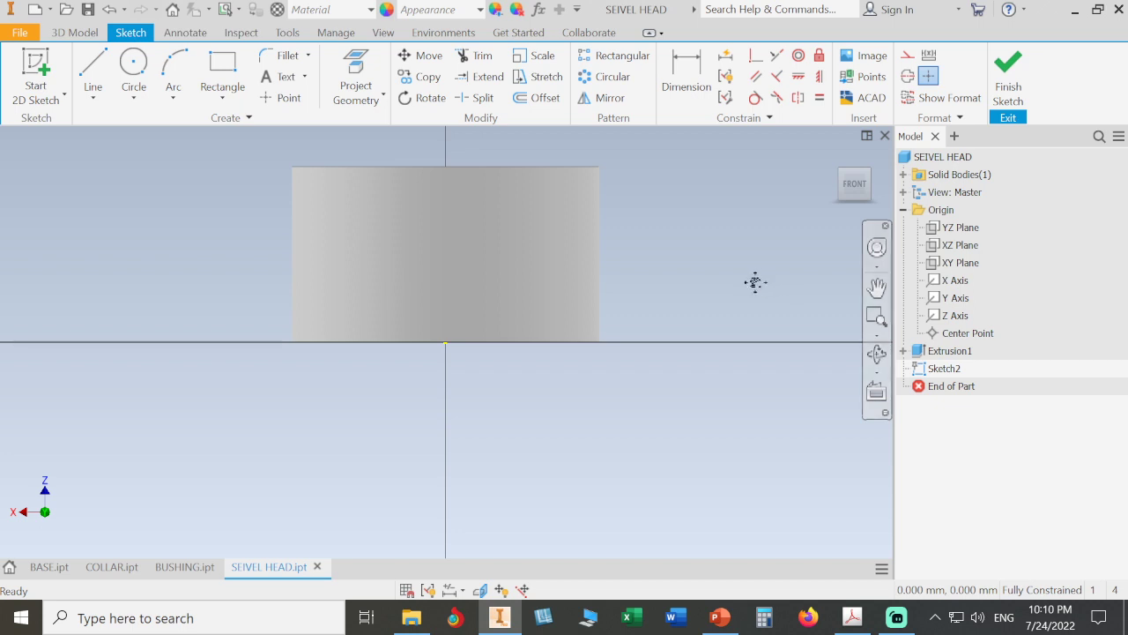
middle_drag(755, 282, 667, 365)
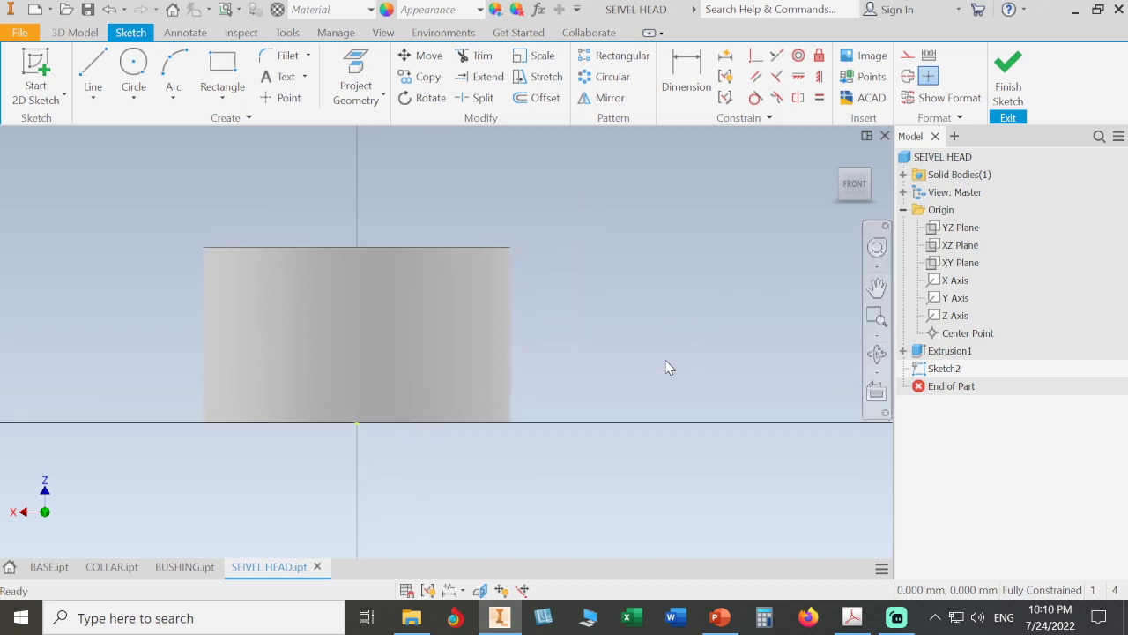
Step: Project the Z axis and the cylinder's top edge into the sketch, and slice the graphics at the sketch plane
click(357, 57)
click(947, 319)
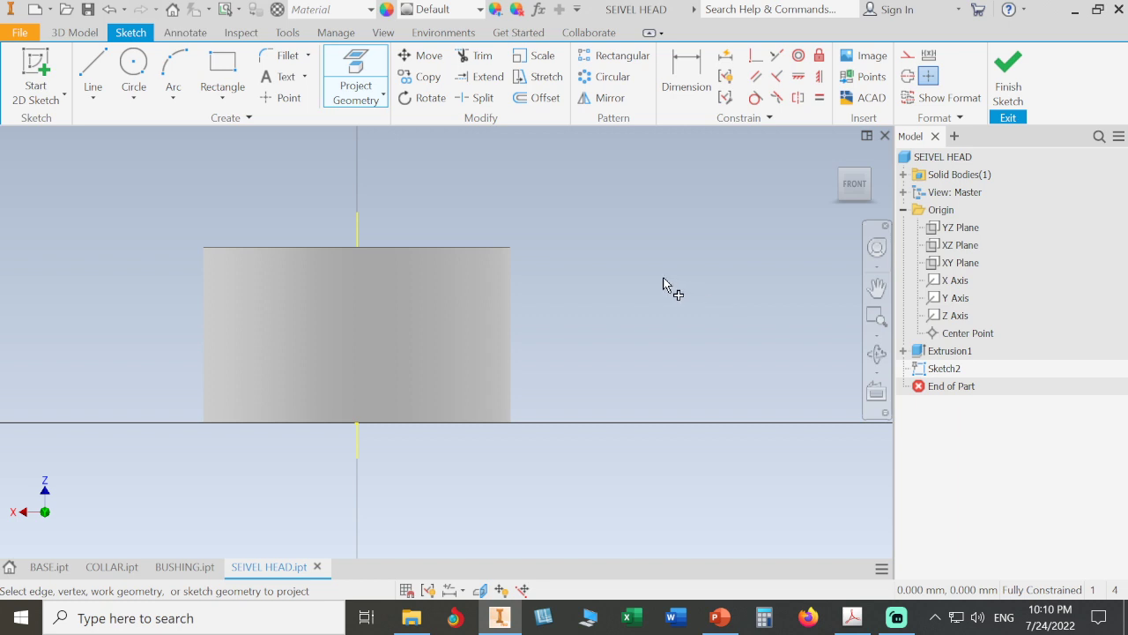
key(Escape)
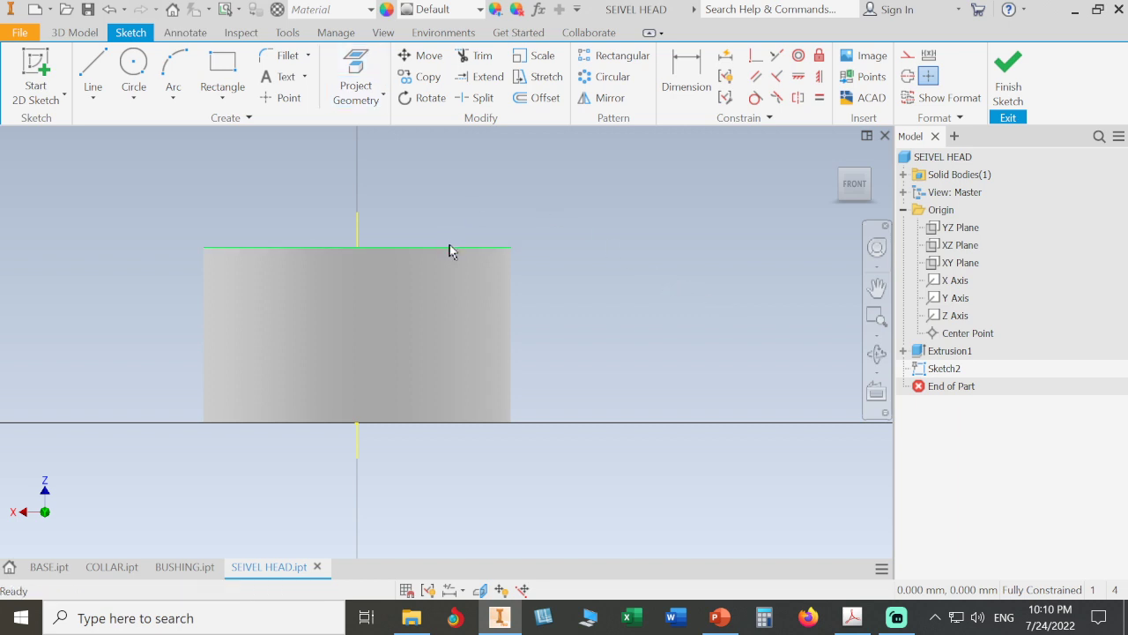
click(449, 247)
click(373, 64)
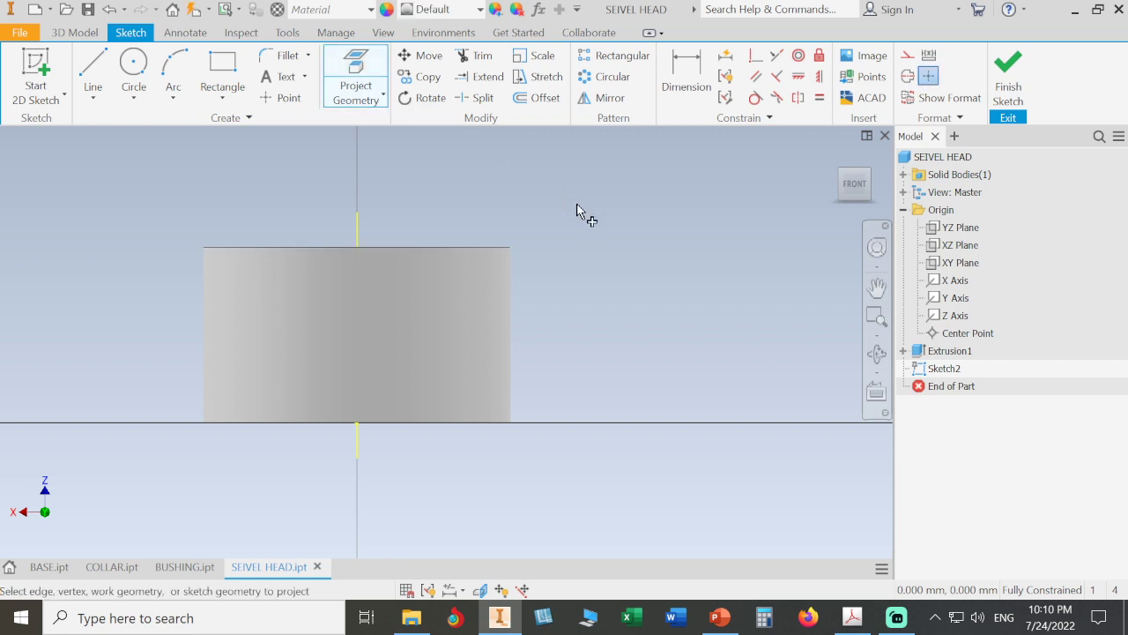
key(Escape)
key(F7)
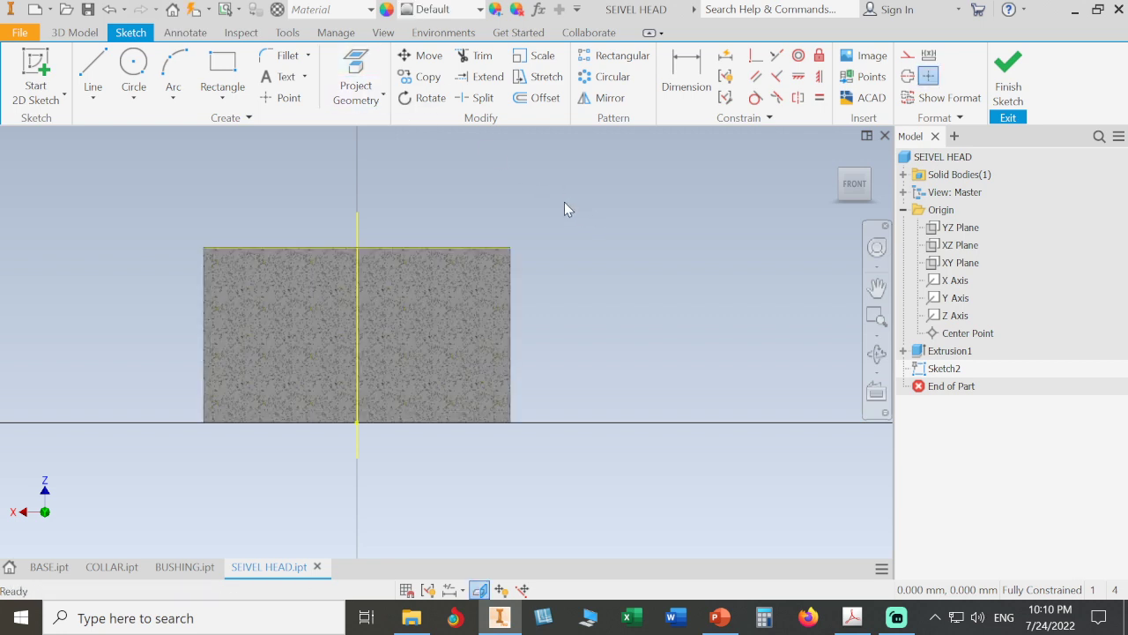
Step: Convert the projected top edge of the cylinder to construction geometry
right_click(564, 209)
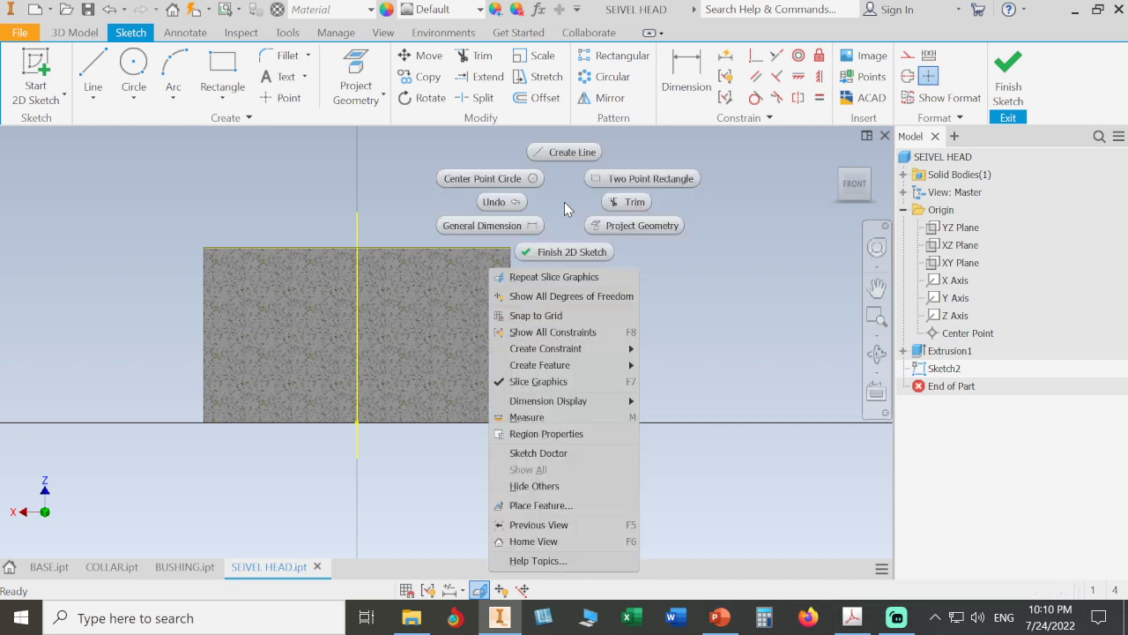
click(560, 201)
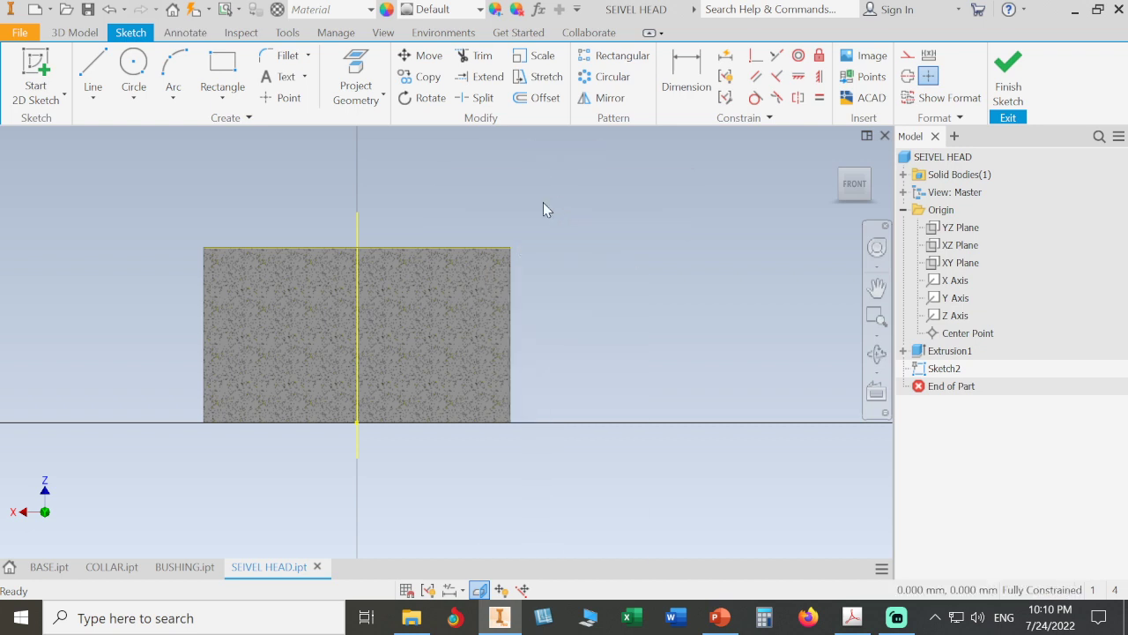
click(469, 251)
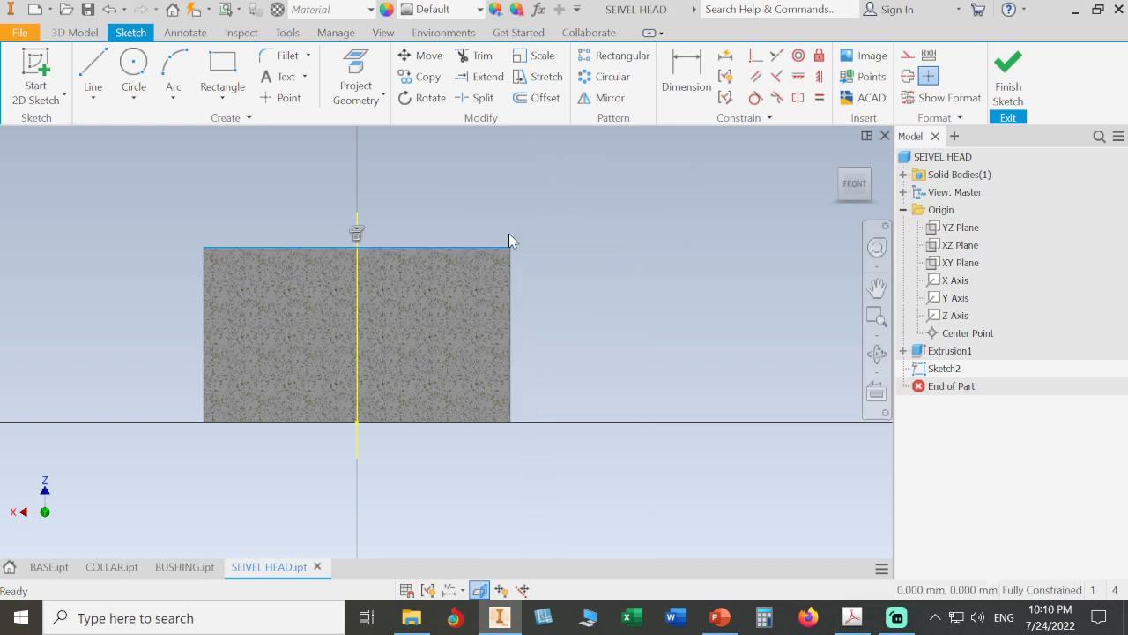
click(907, 55)
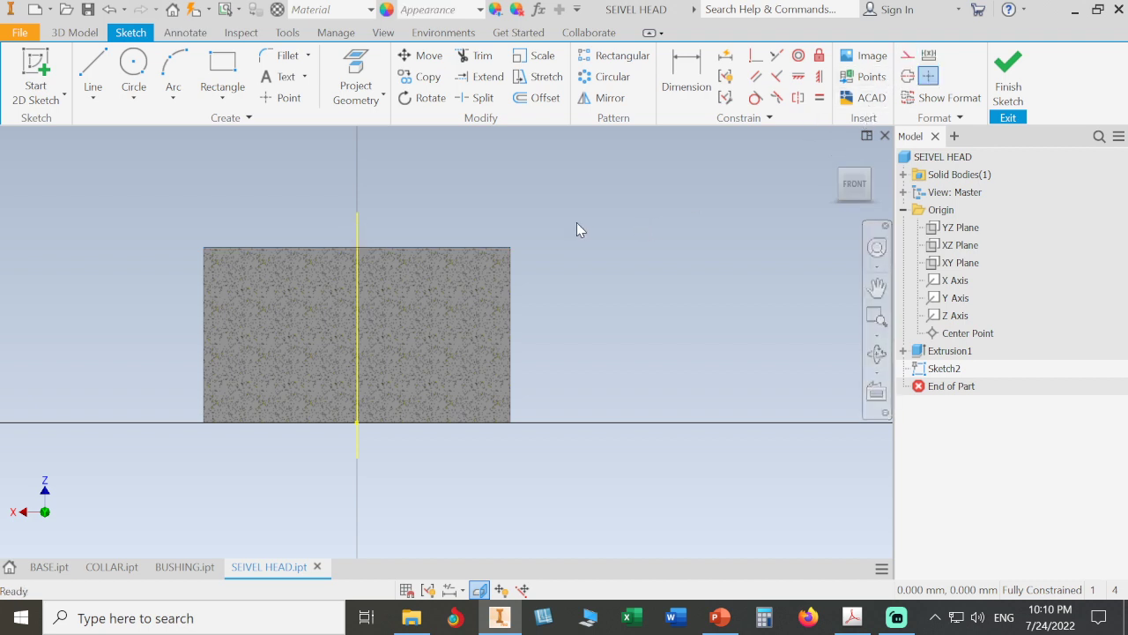
Step: Sketch a closed five-sided line profile about 111 mm wide, starting with a slope from the cylinder's top centre and closing along the Z axis
click(93, 69)
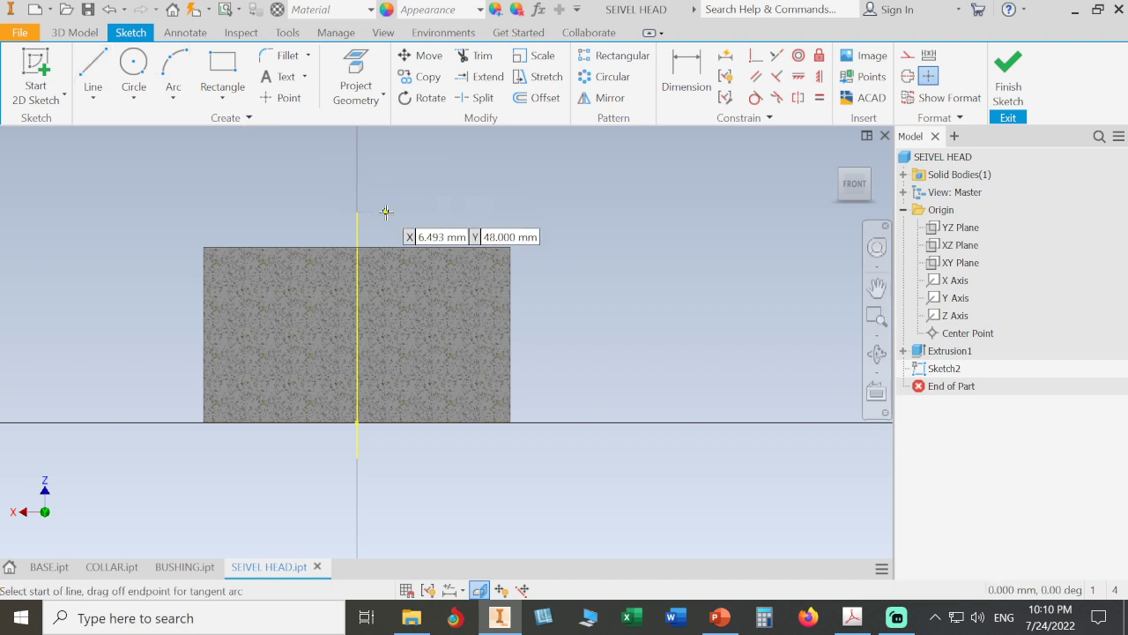
click(357, 247)
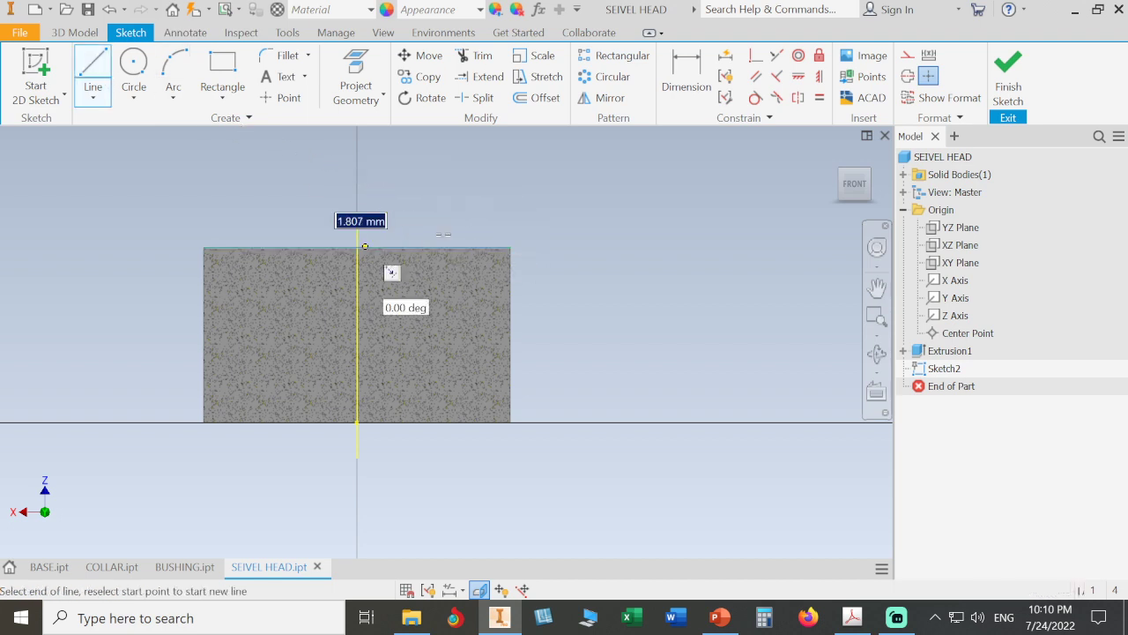
mouse_move(531, 209)
middle_down()
mouse_move(474, 276)
mouse_move(440, 342)
middle_up()
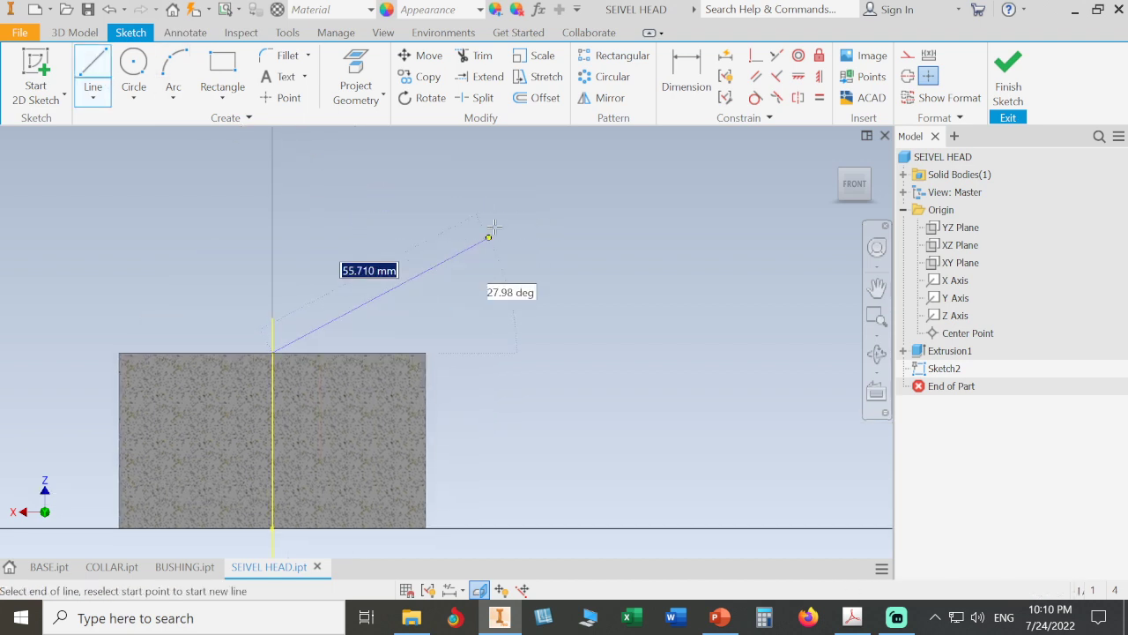
click(490, 200)
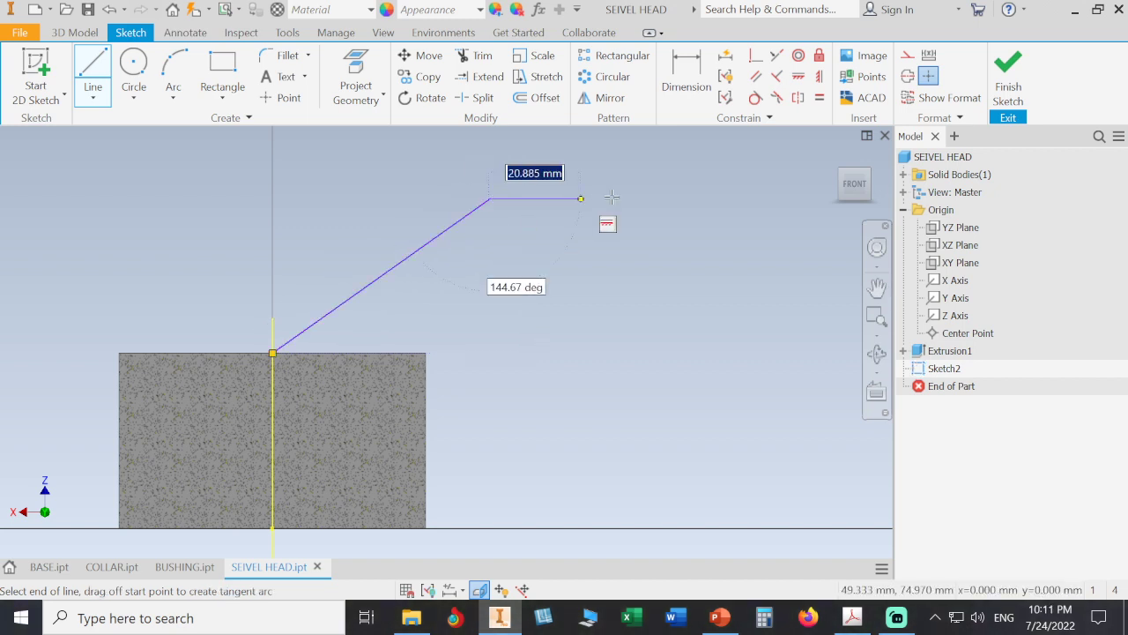
click(759, 201)
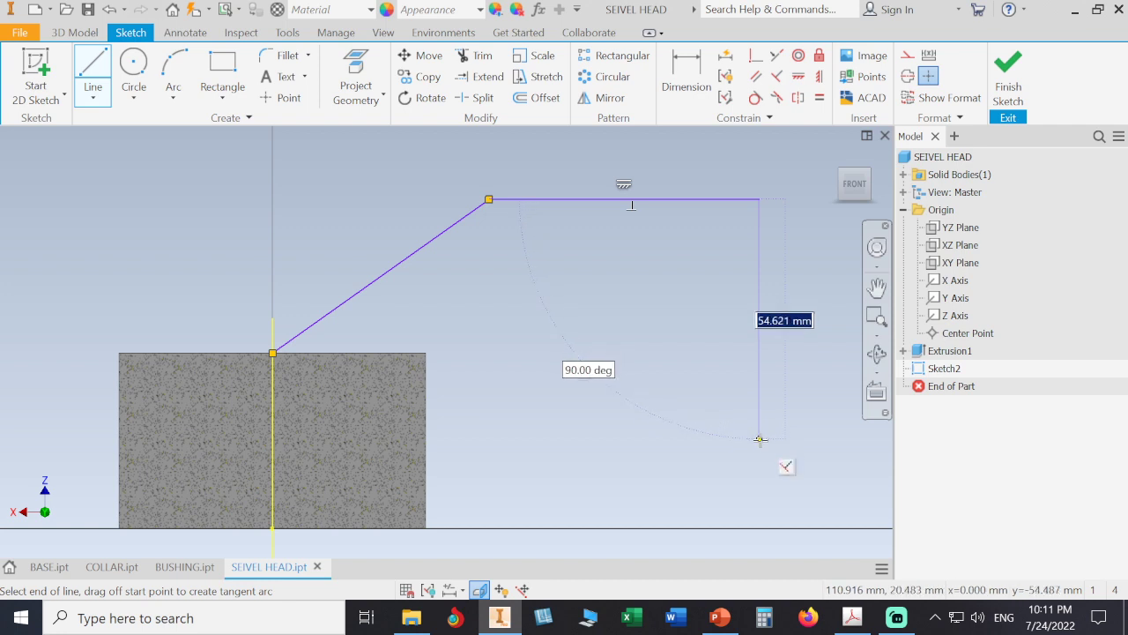
click(759, 451)
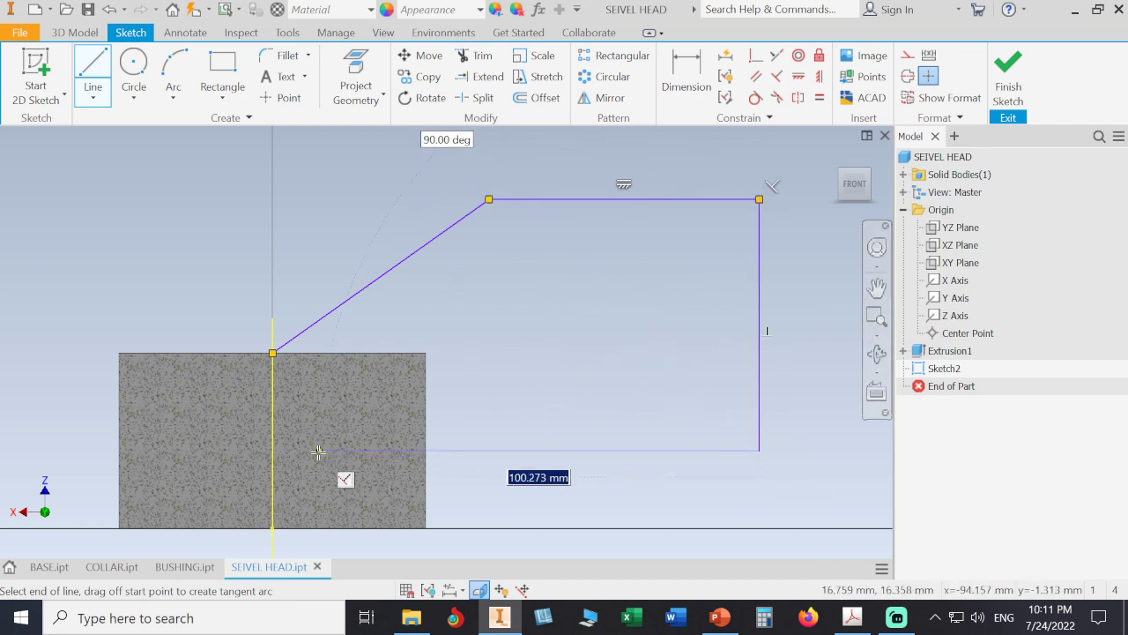
click(273, 451)
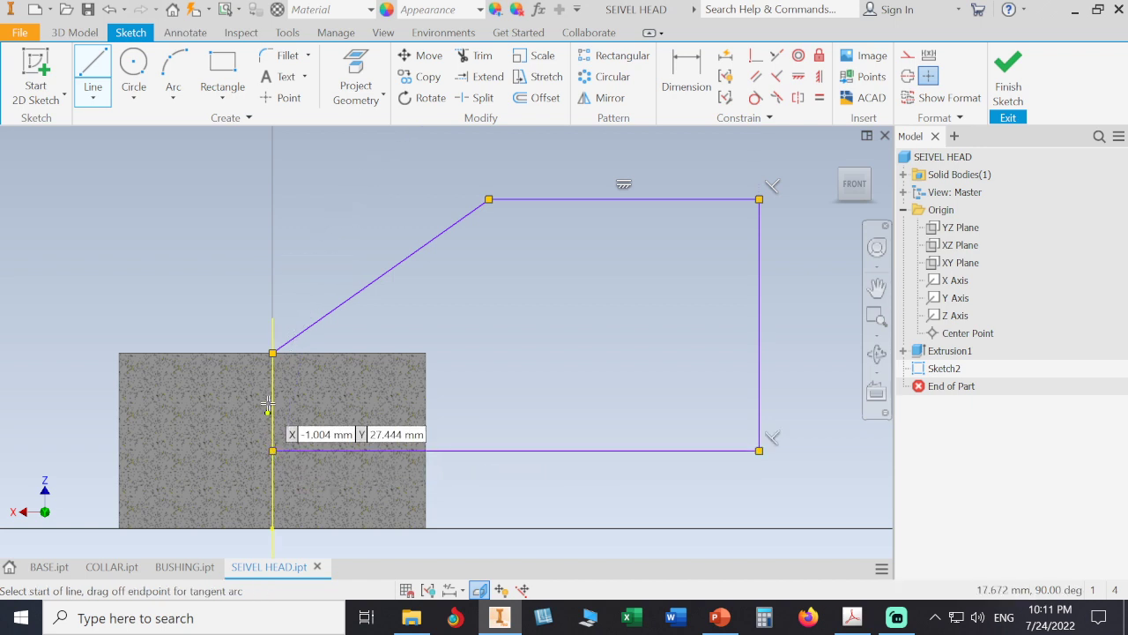
click(273, 450)
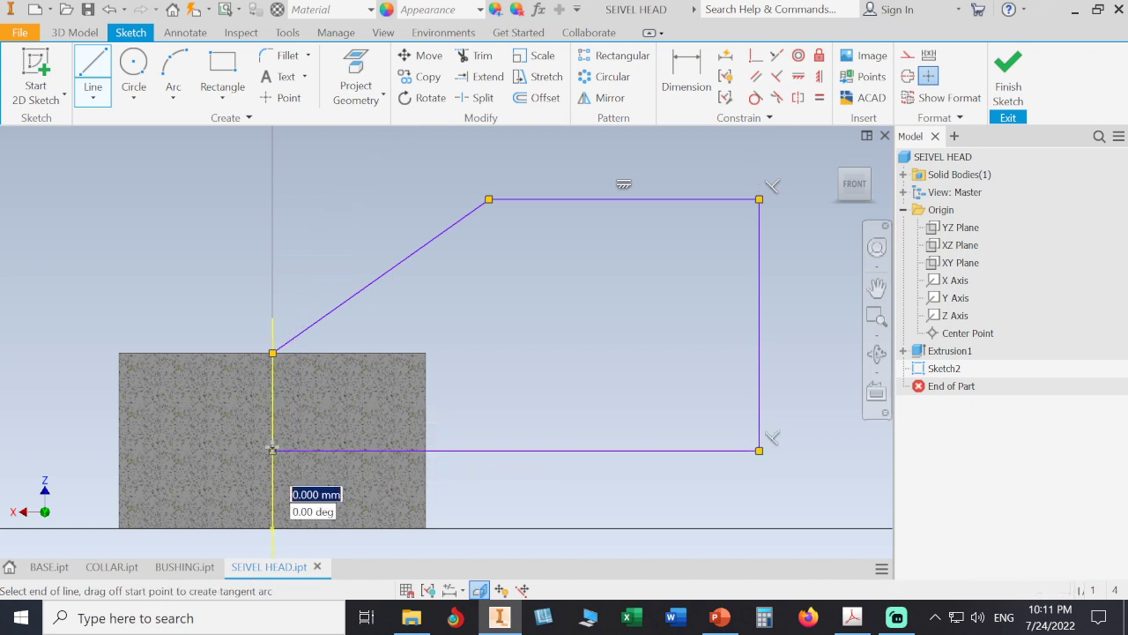
click(273, 352)
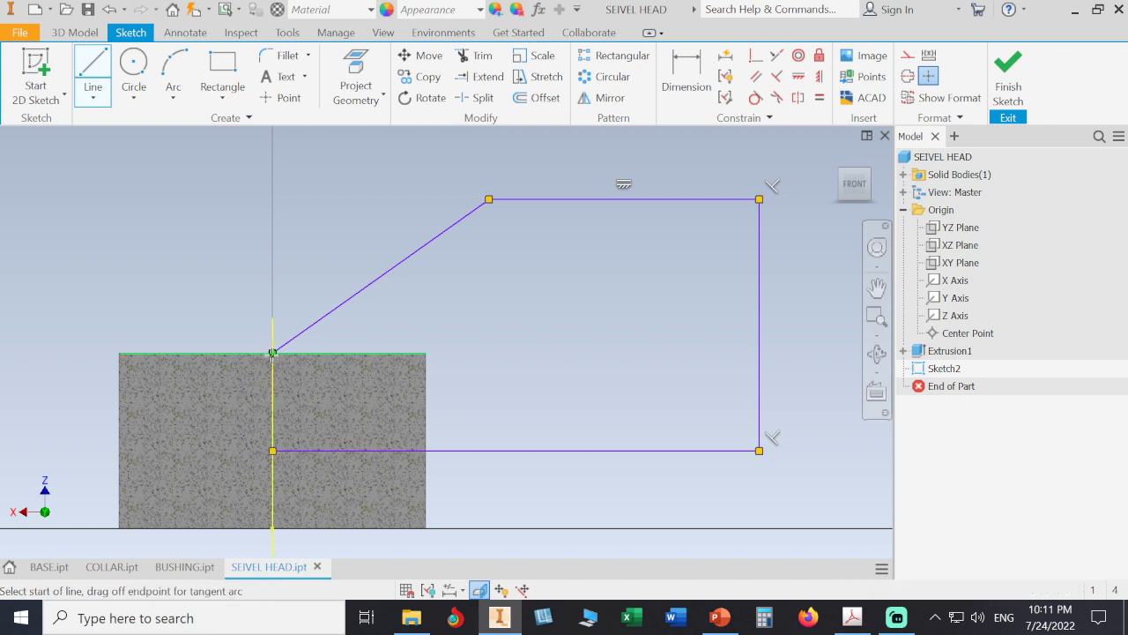
right_click(510, 294)
click(565, 294)
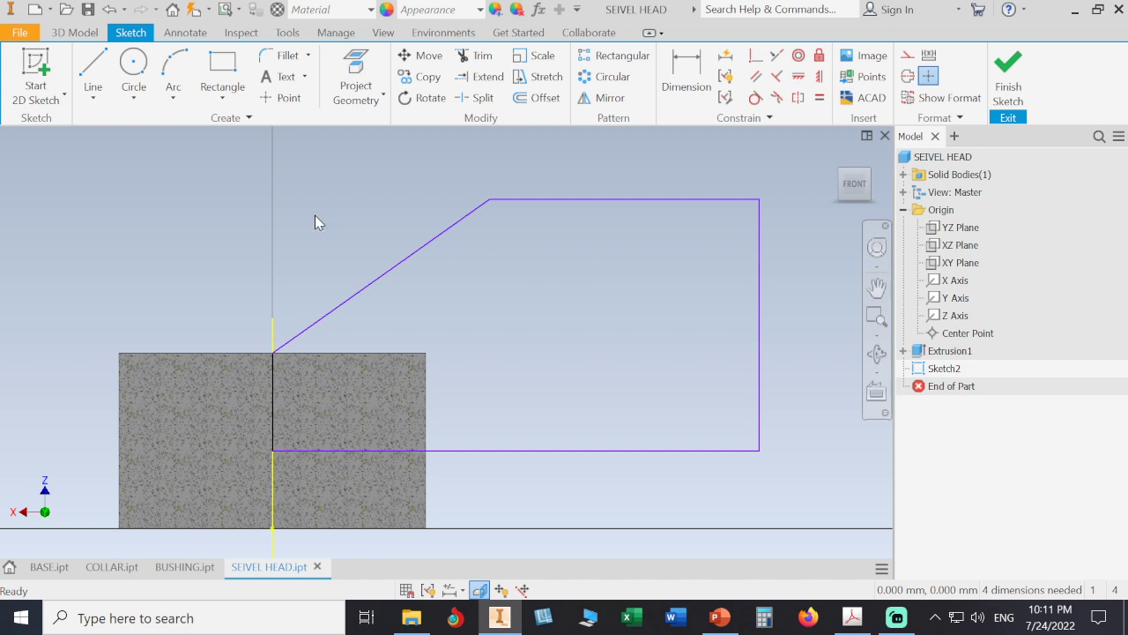
Step: Convert the projected Z axis line to construction geometry
click(274, 328)
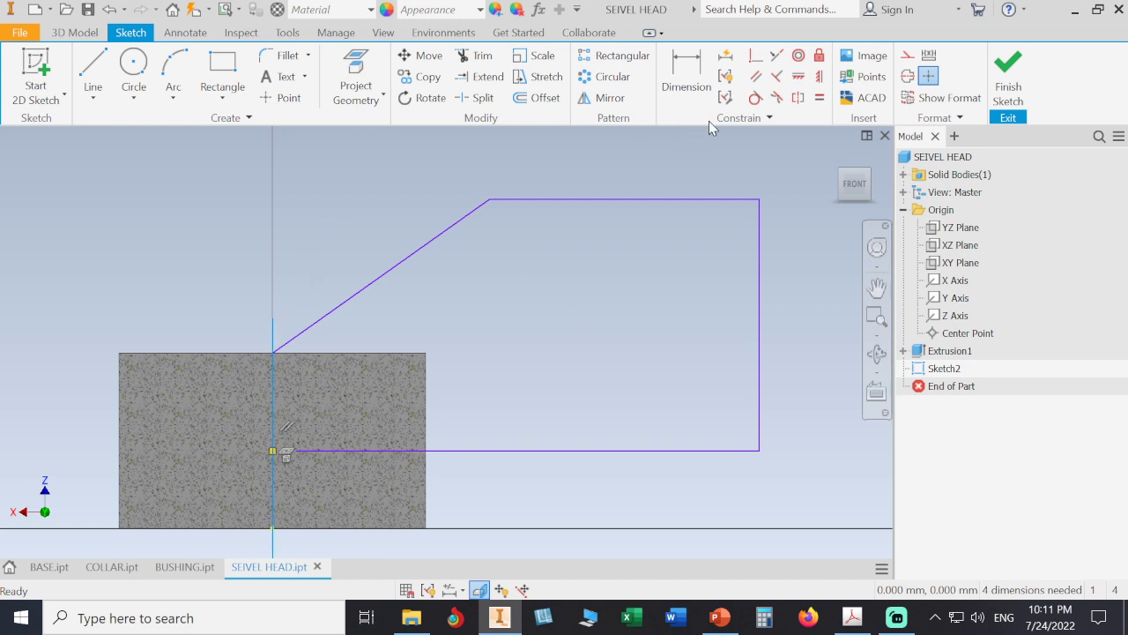
click(907, 55)
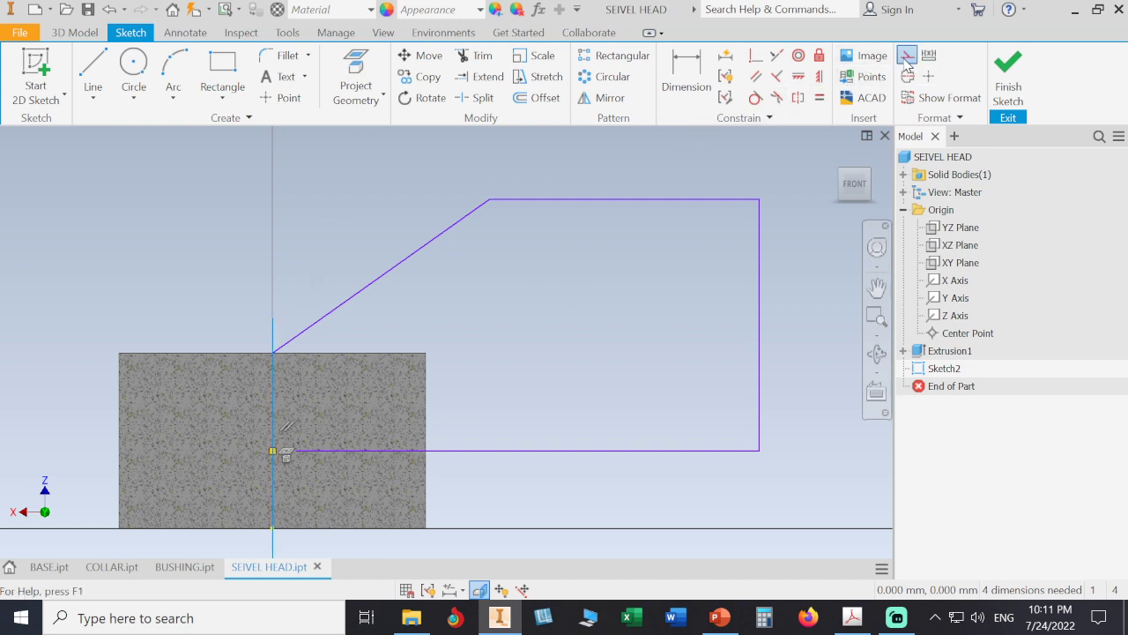
click(665, 168)
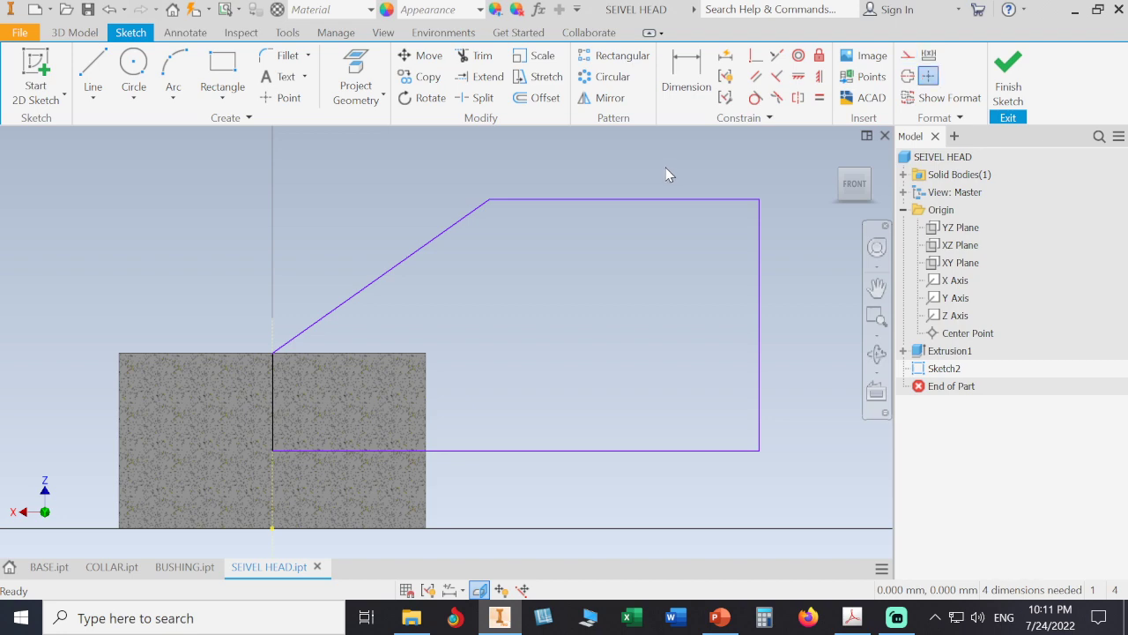
Step: Check the front view in the PDF drawing and dimension the horizontal run of the profile's sloped line as 35 mm
scroll(637, 307, down, 3)
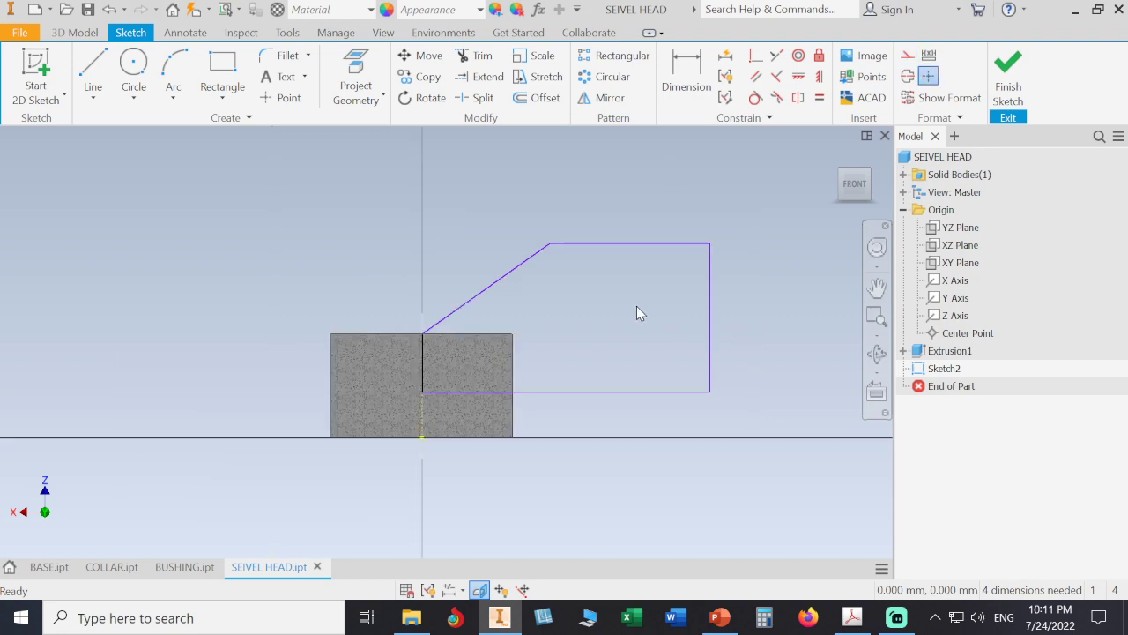
click(852, 617)
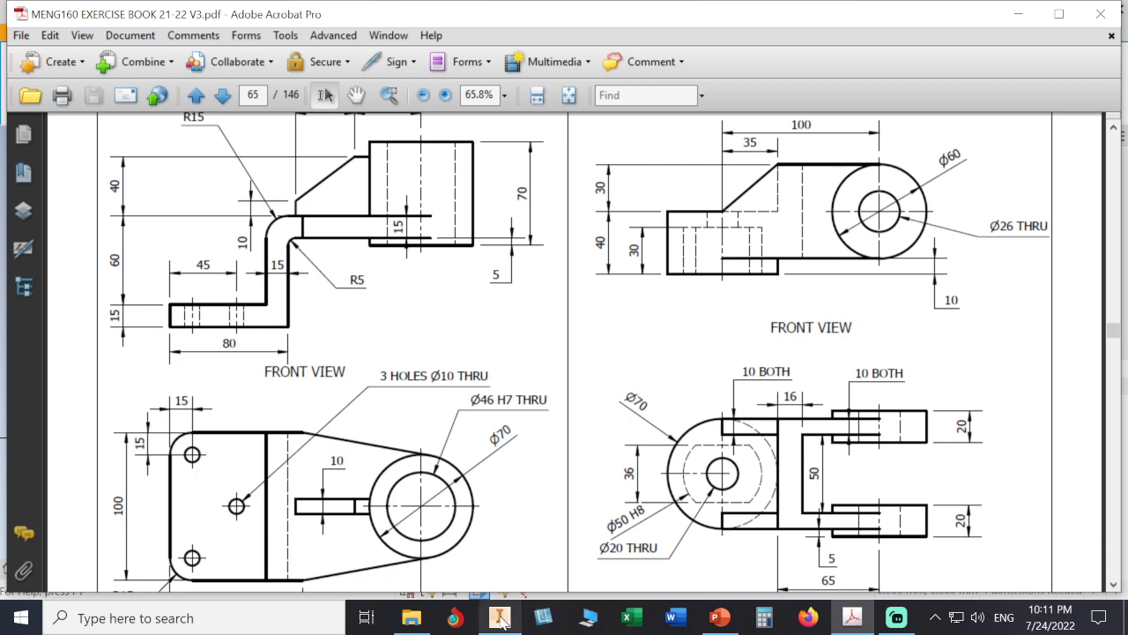
mouse_move(500, 617)
click(502, 534)
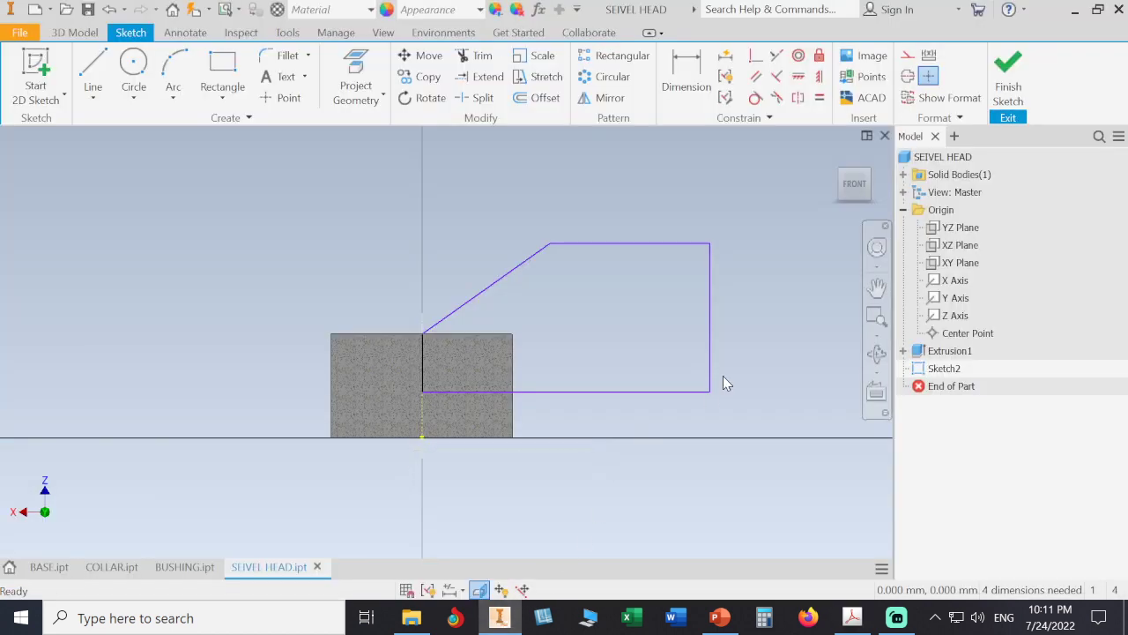
click(687, 72)
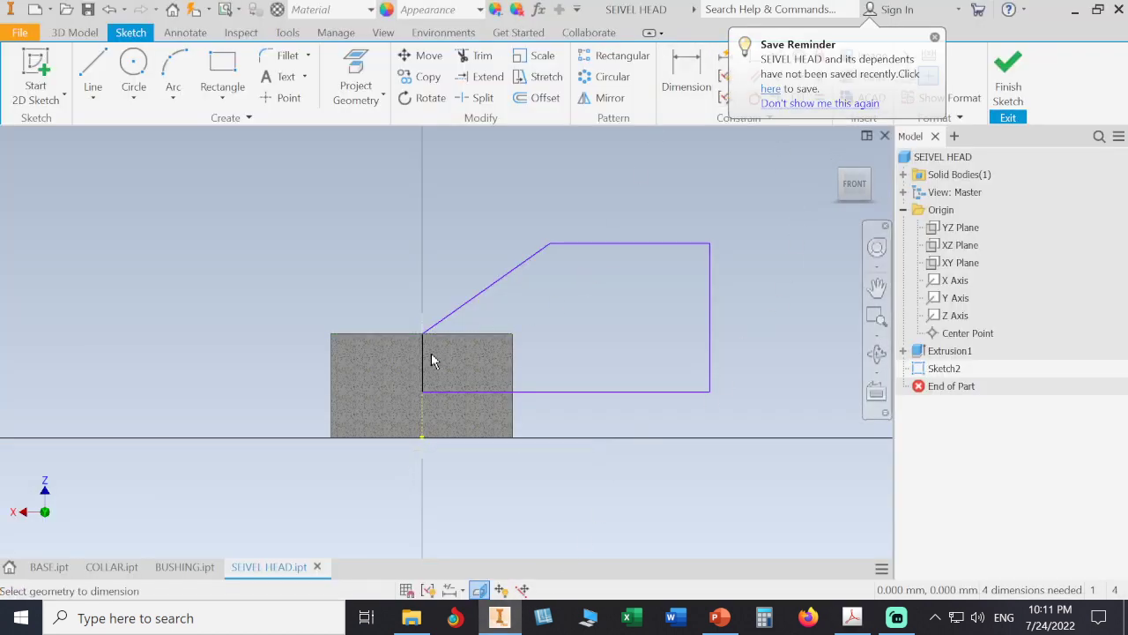
click(548, 250)
click(506, 206)
text(35)
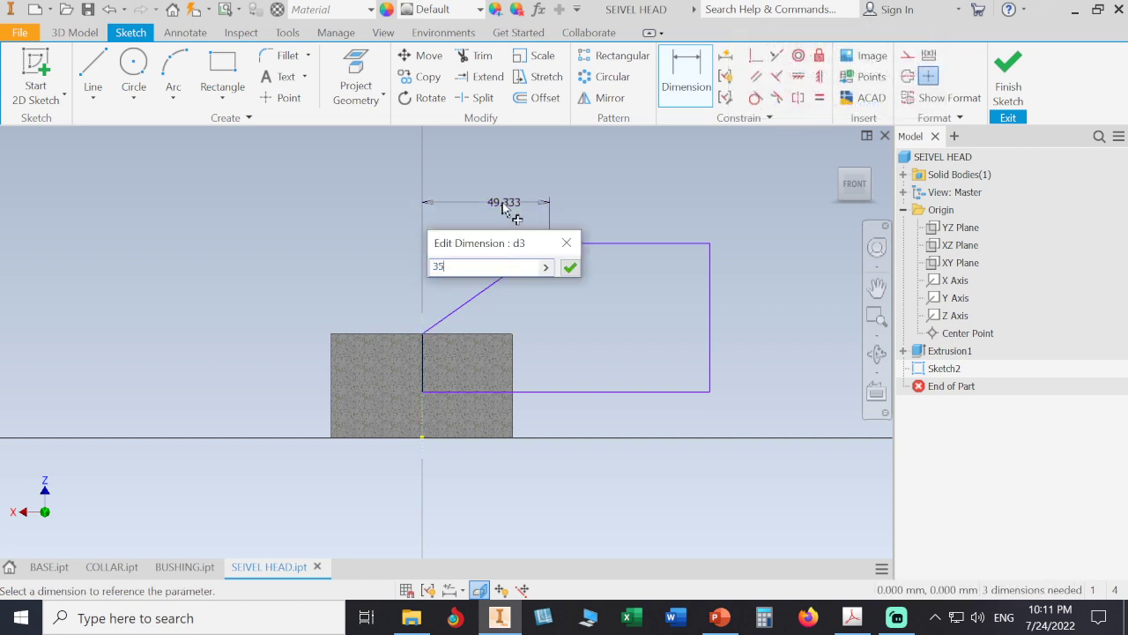
key(Return)
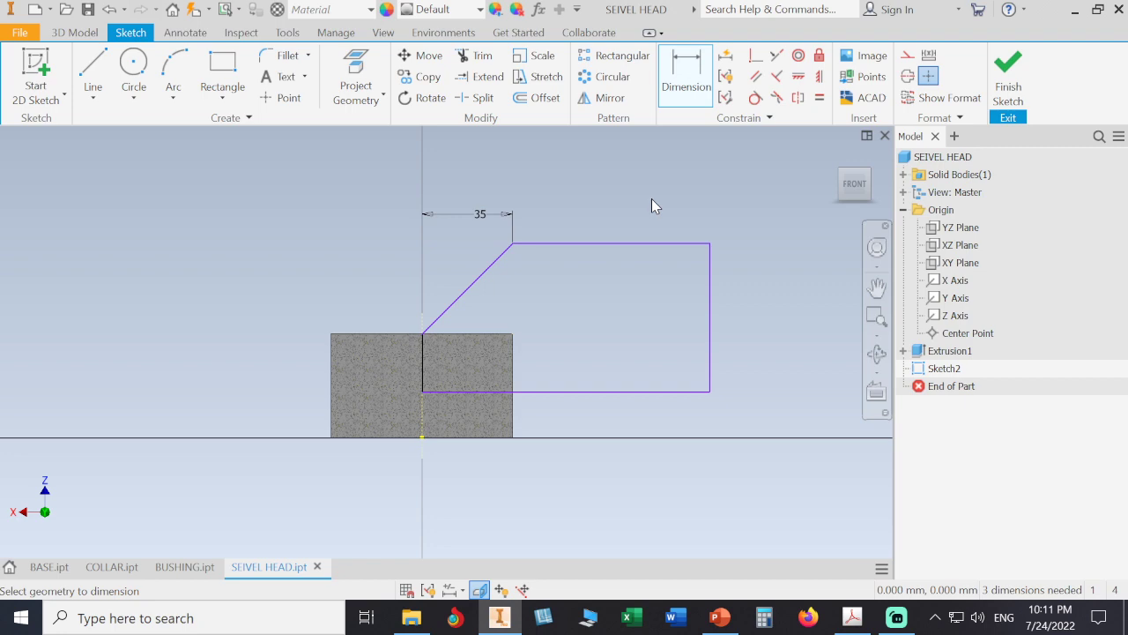
Step: Dimension the distance from the Z axis to the profile's outer vertical line as 100 mm, checking it against the PDF drawing
click(852, 618)
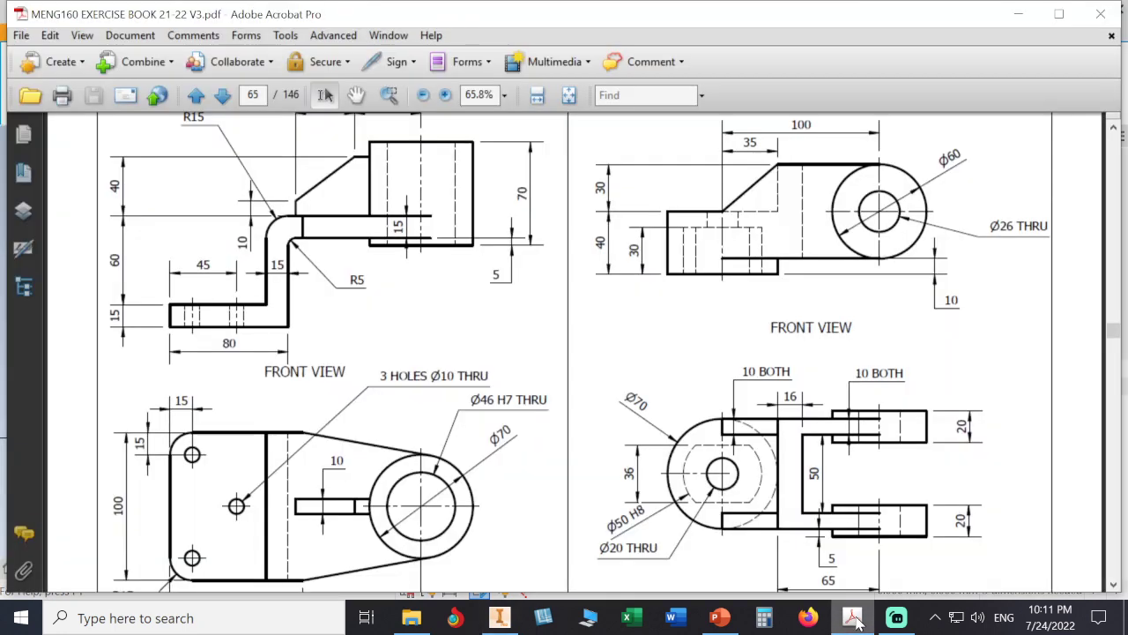
click(853, 618)
click(424, 355)
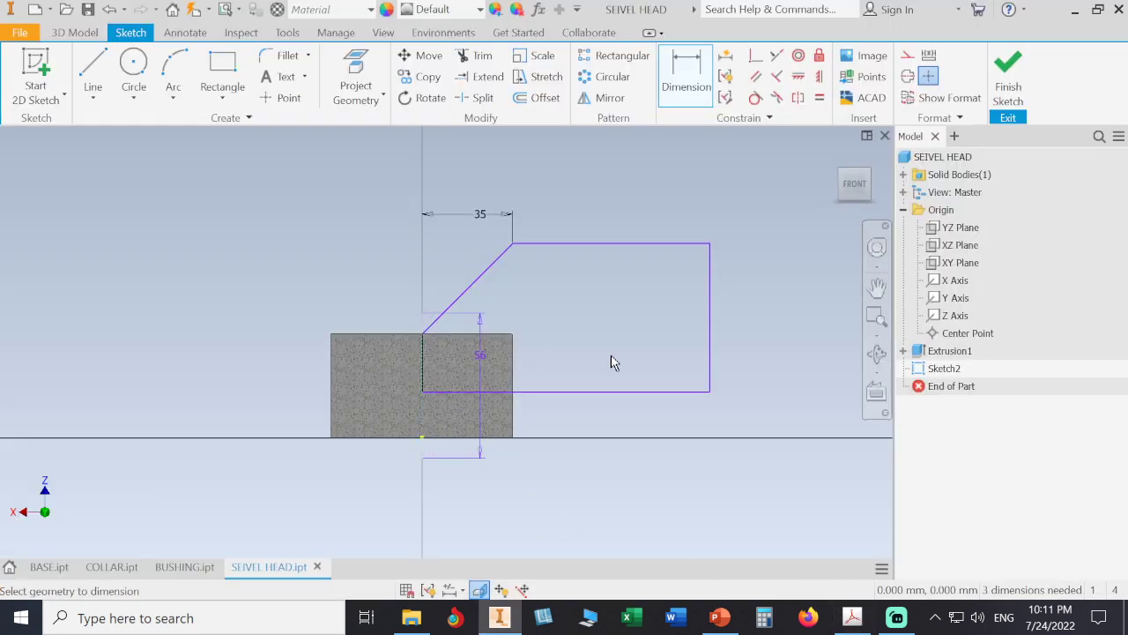
click(711, 357)
click(615, 159)
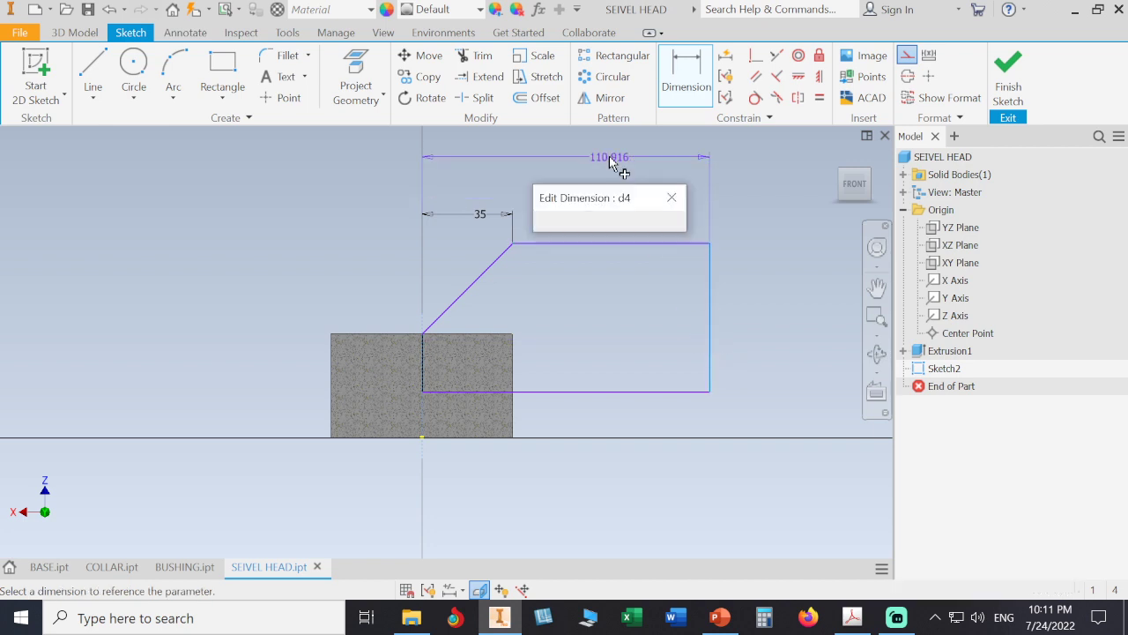
text(100)
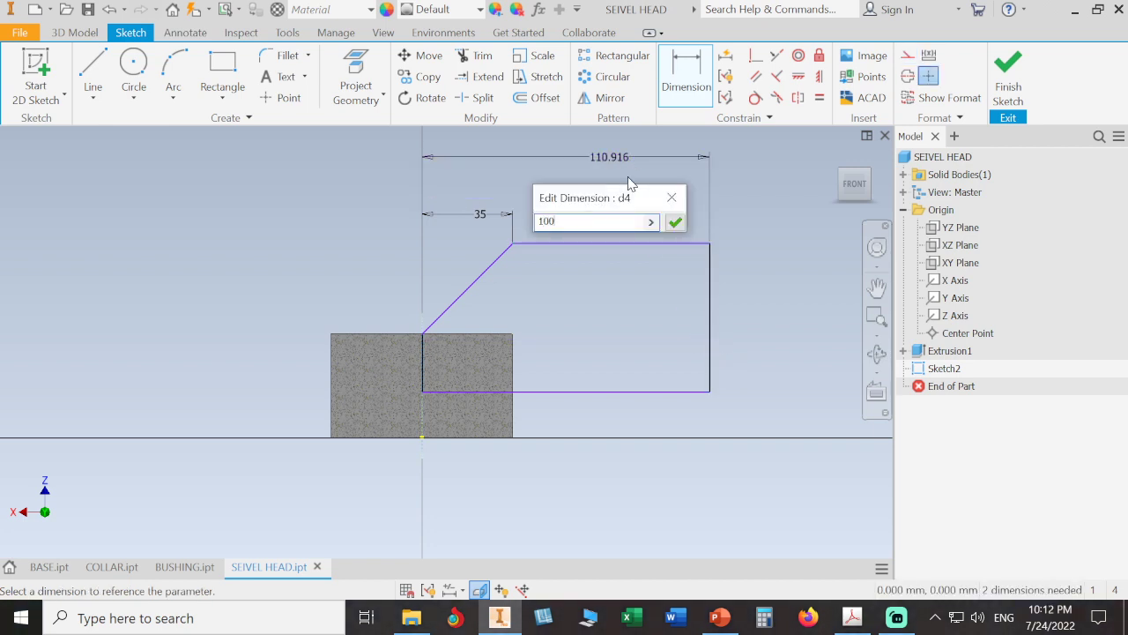
key(Return)
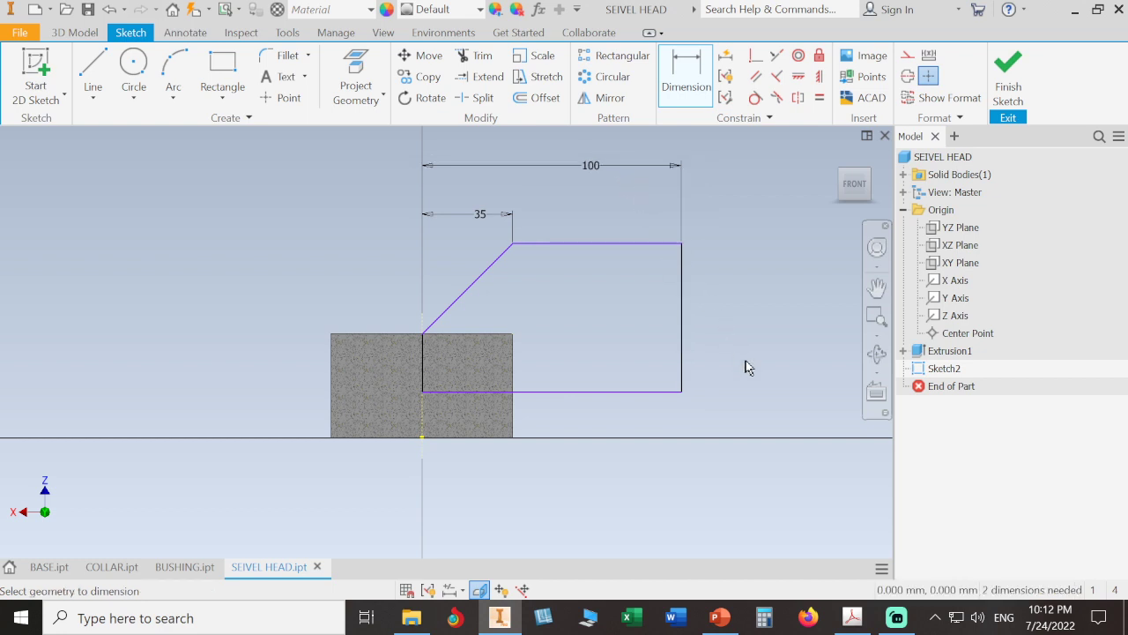
Step: Consult the PDF drawing and dimension the height of the profile's top line above the cylinder's top edge as 30 mm
click(851, 618)
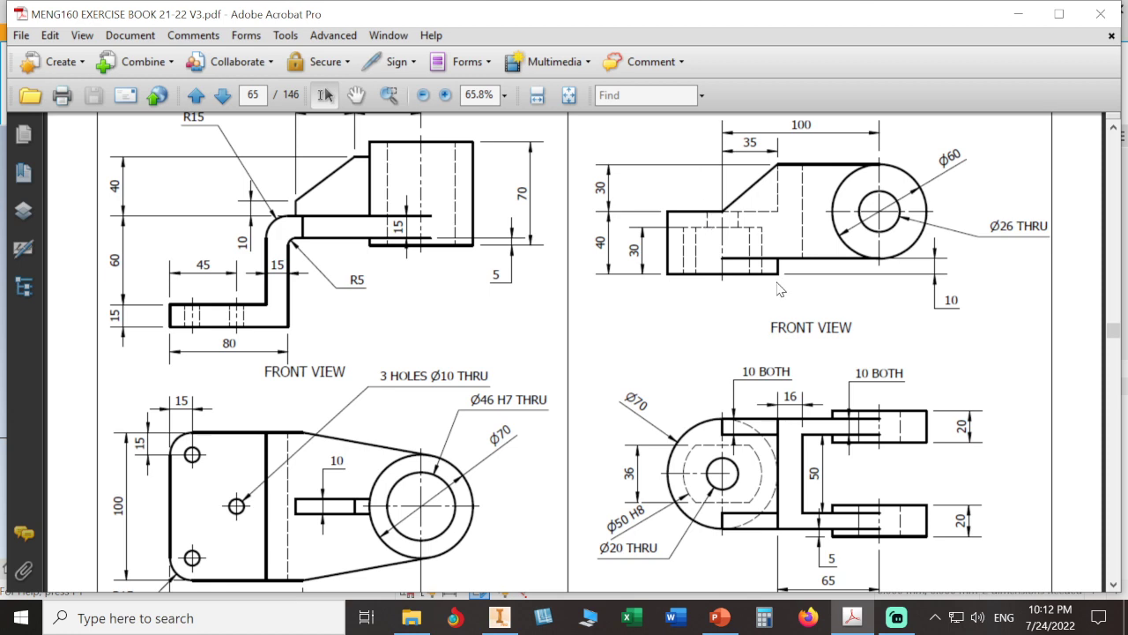
click(499, 617)
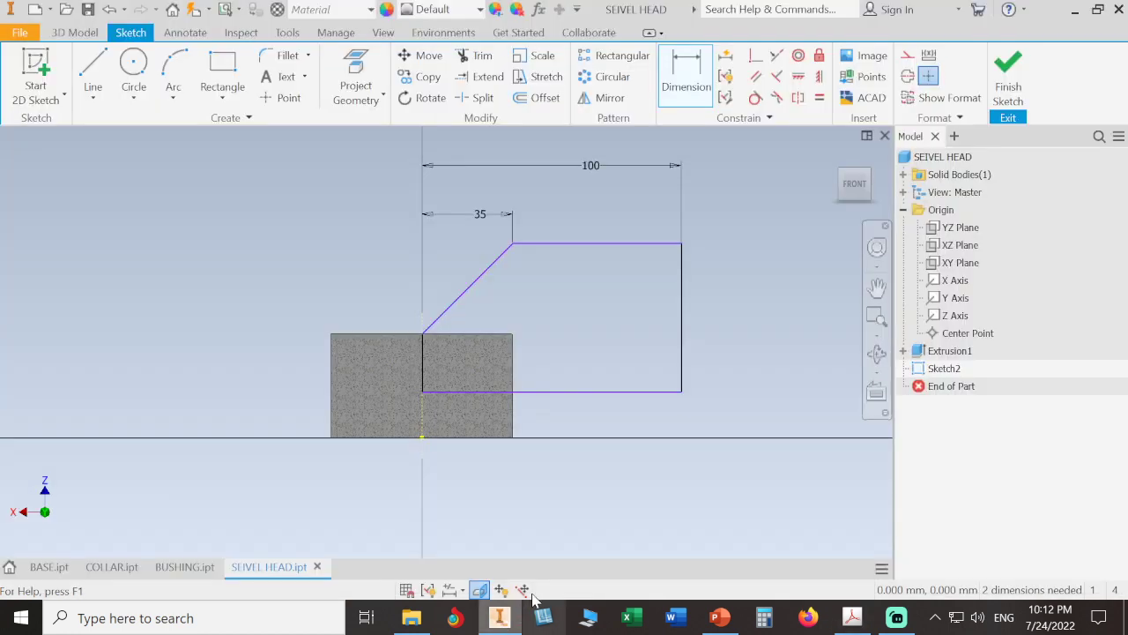
click(399, 335)
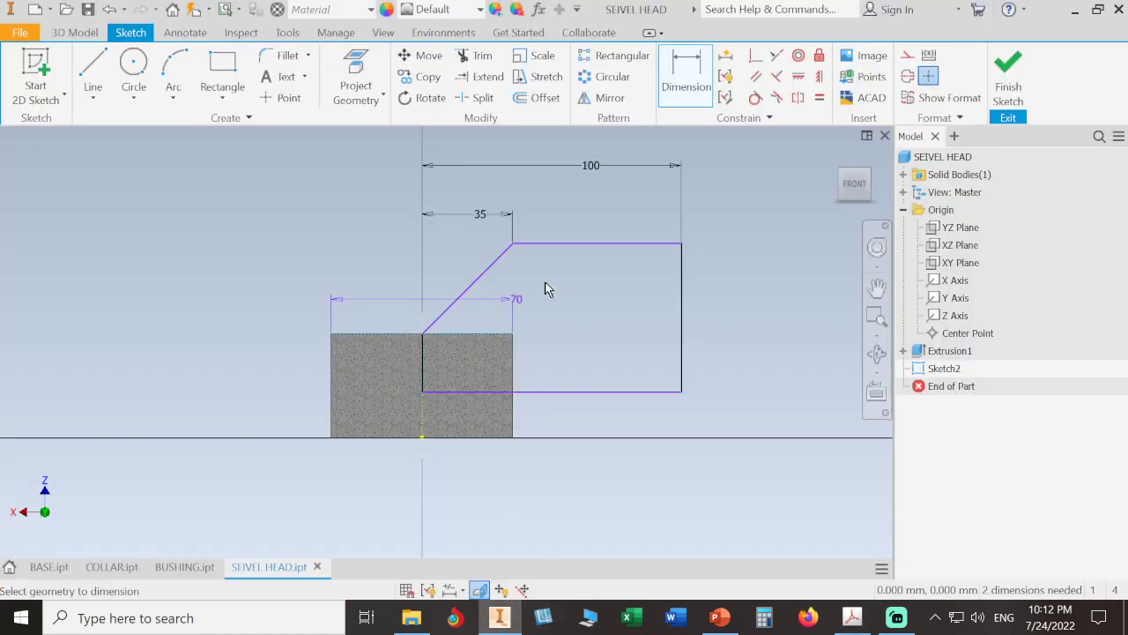
click(559, 244)
click(305, 245)
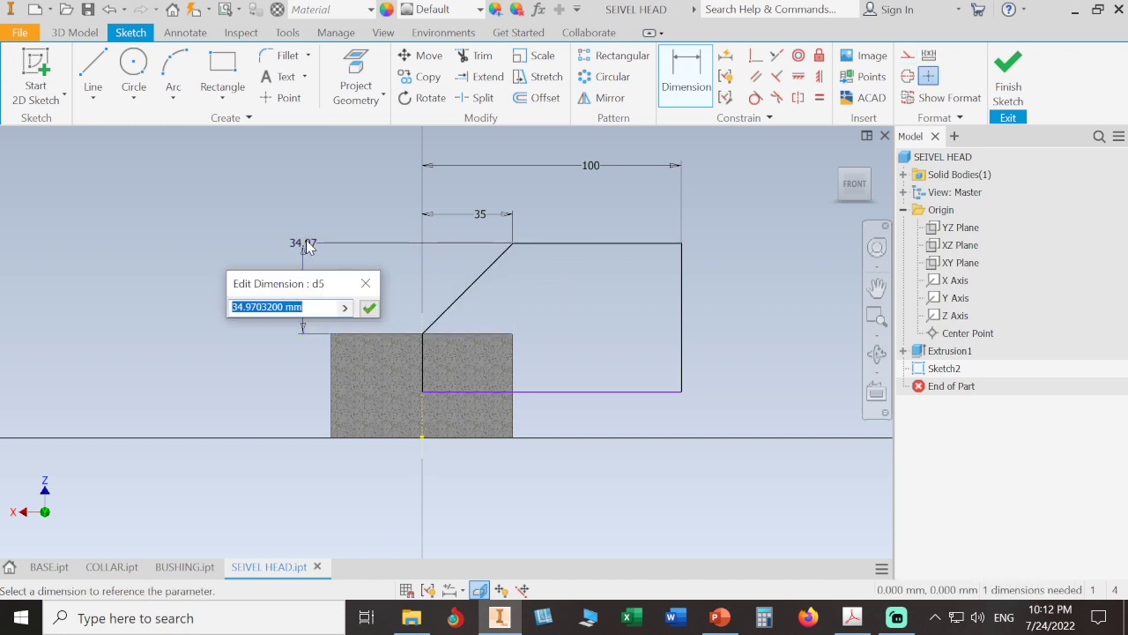
text(30)
key(Return)
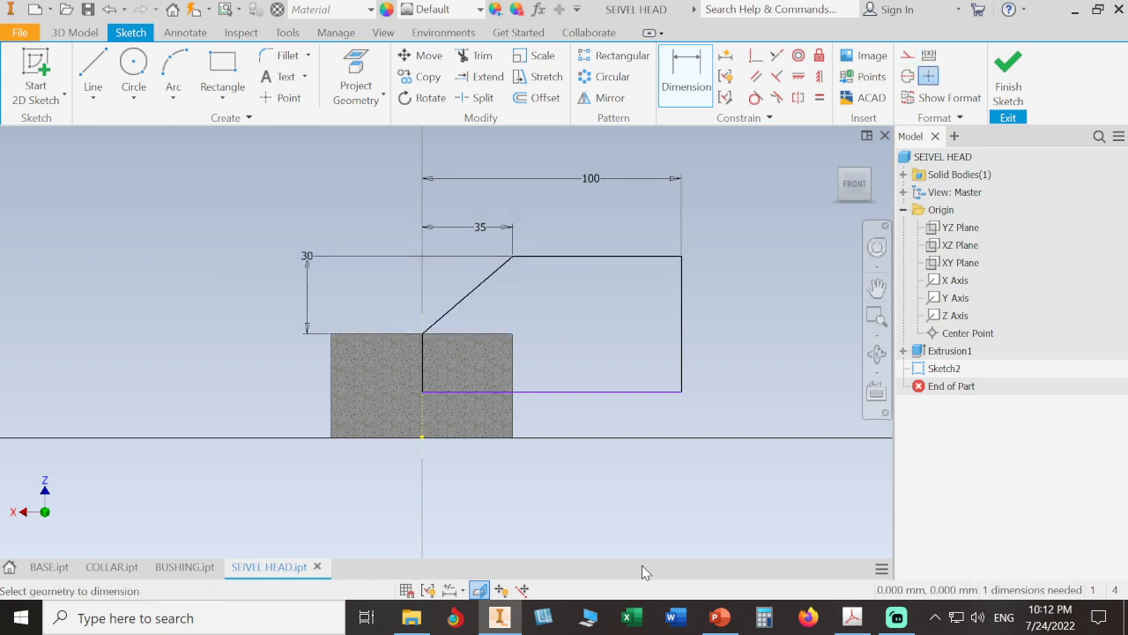
Step: Dimension the profile's bottom line 10 mm above the cylinder's base
click(486, 395)
click(594, 437)
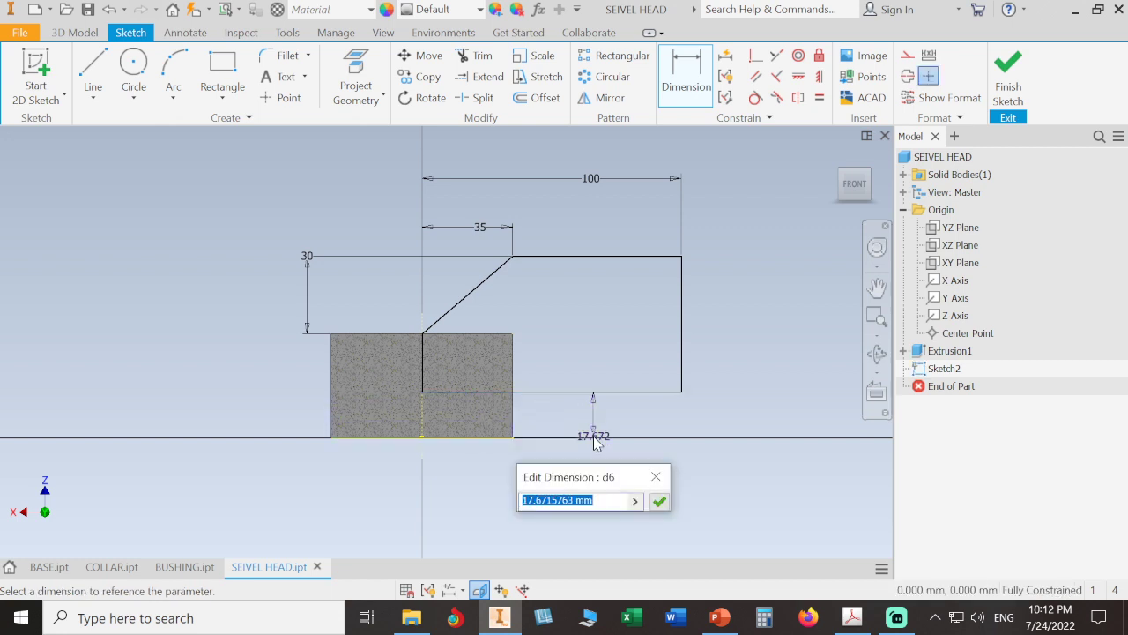
text(10)
key(Return)
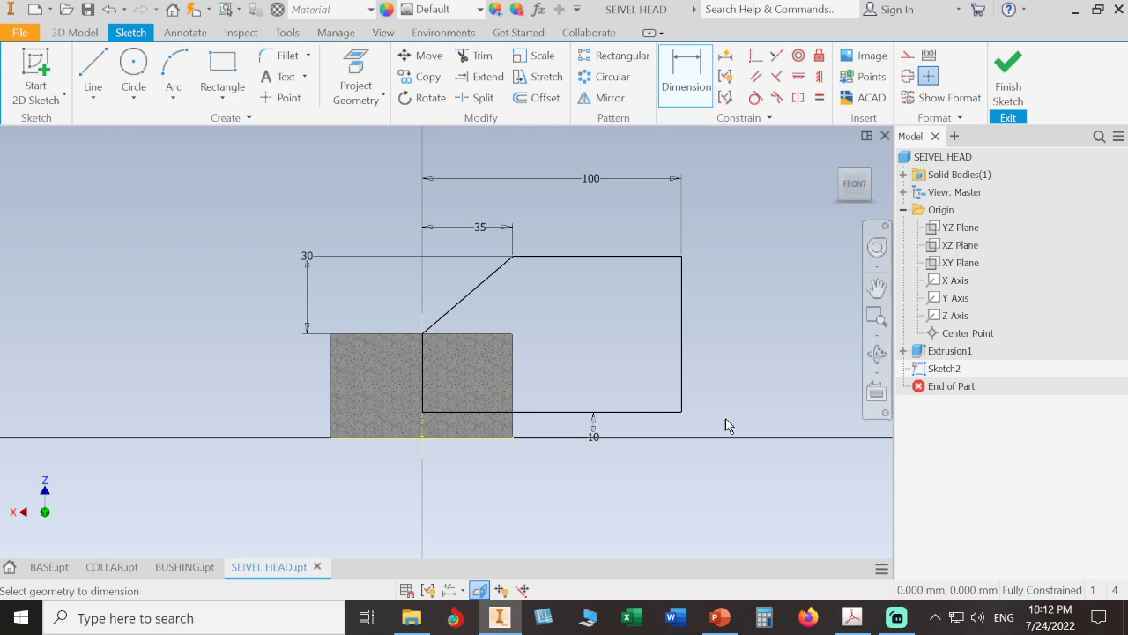
Step: Finish the arm sketch and extrude its profile symmetrically to 70 mm, joined to the cylinder, checking the width in the PDF drawing
click(1005, 75)
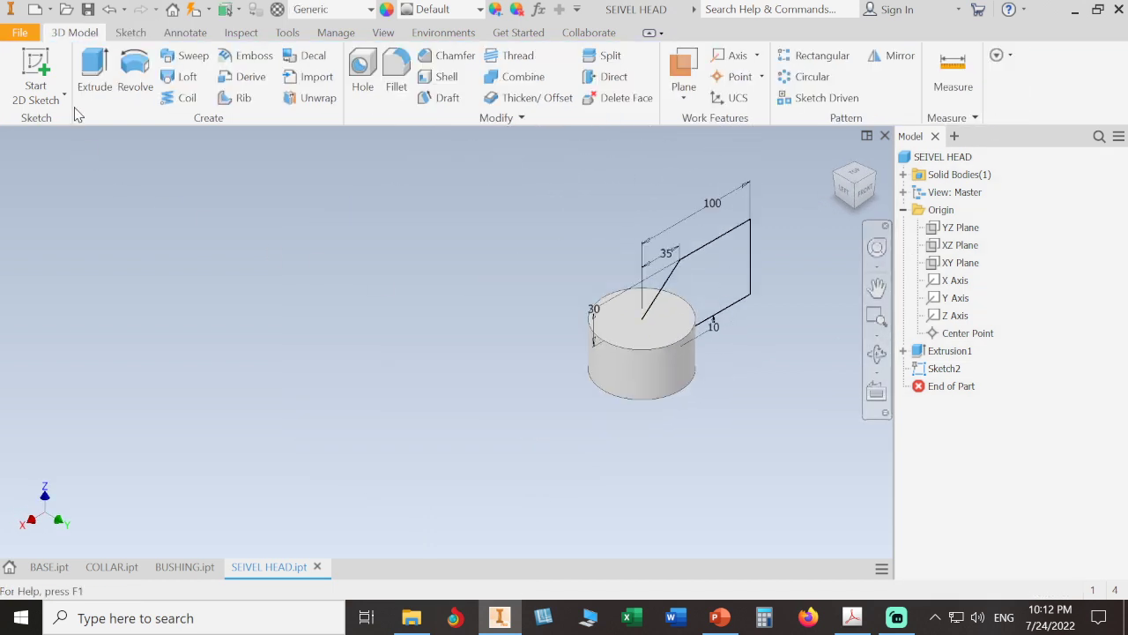
click(93, 81)
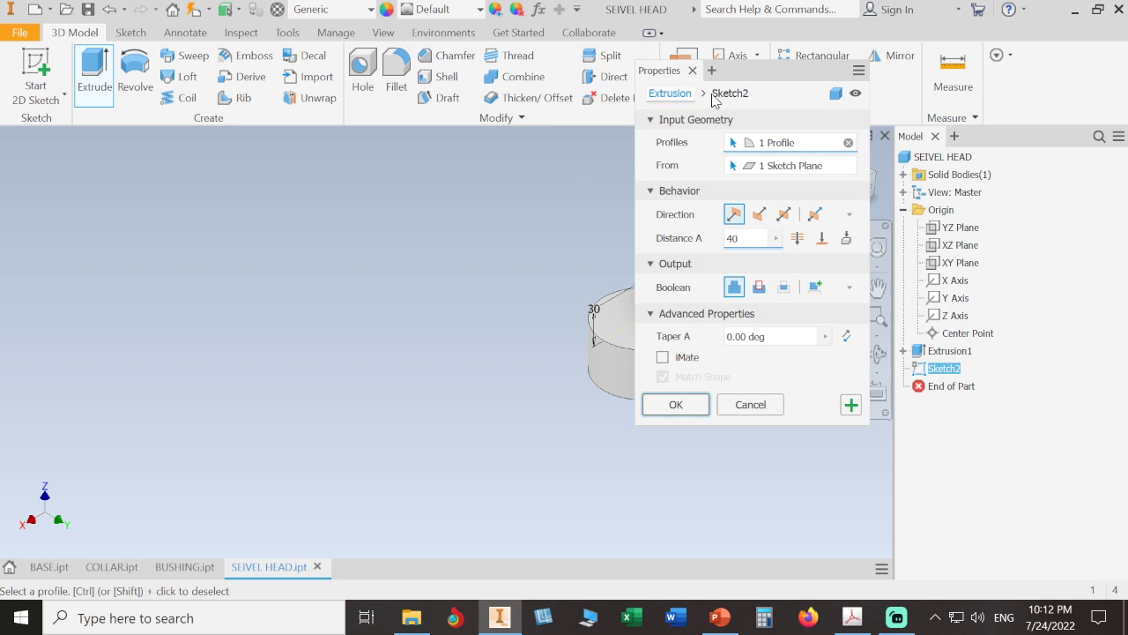
drag(742, 78, 340, 109)
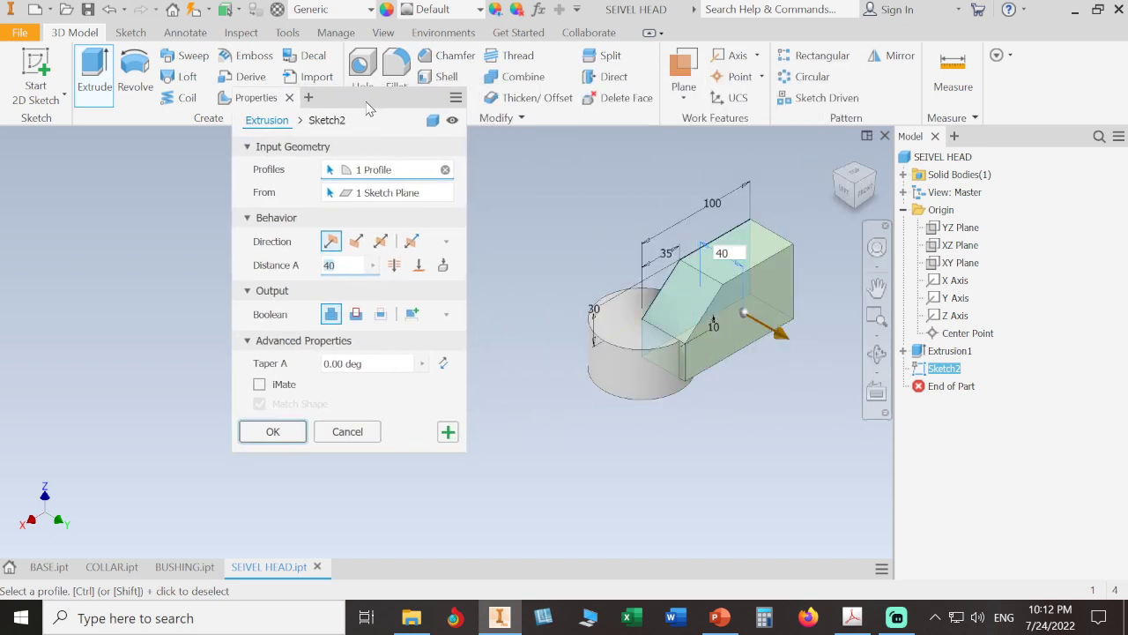
click(381, 241)
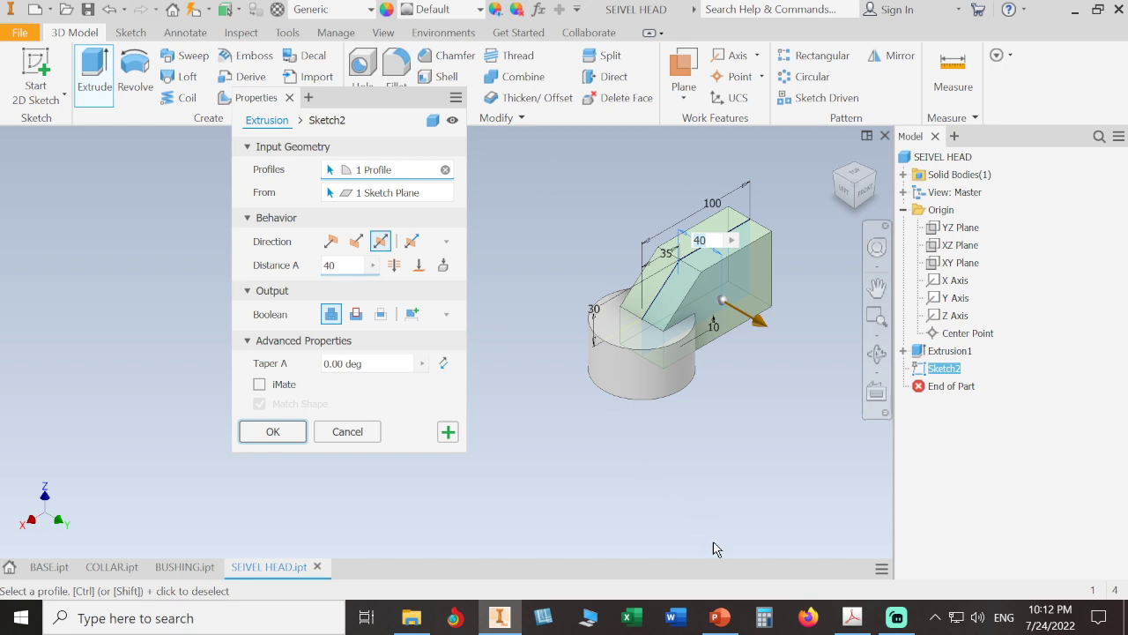
click(852, 619)
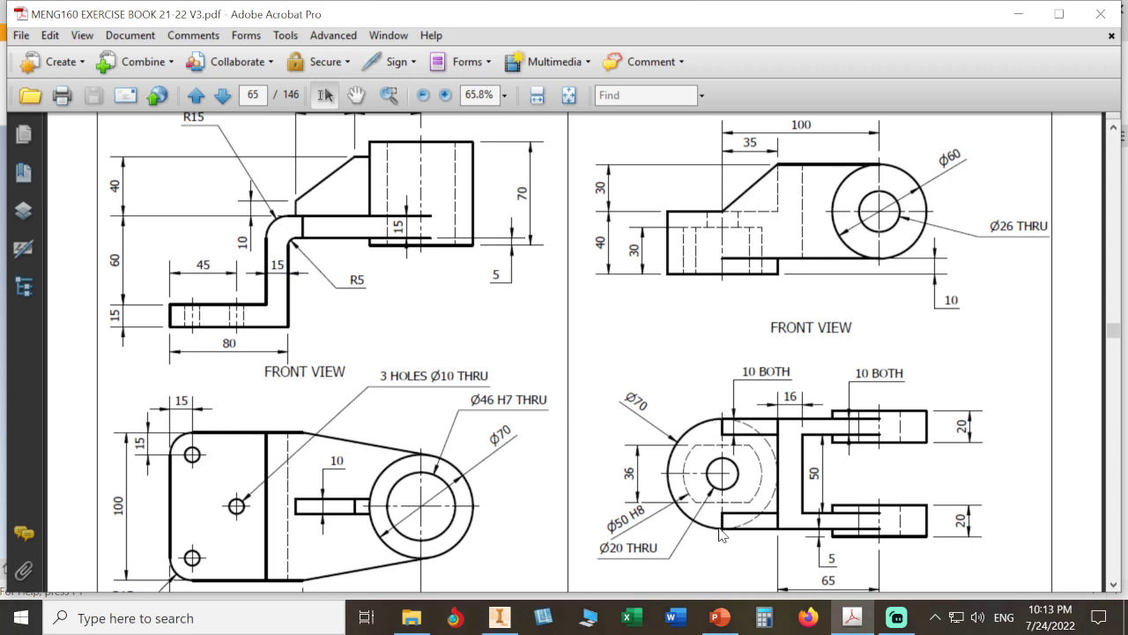
click(498, 617)
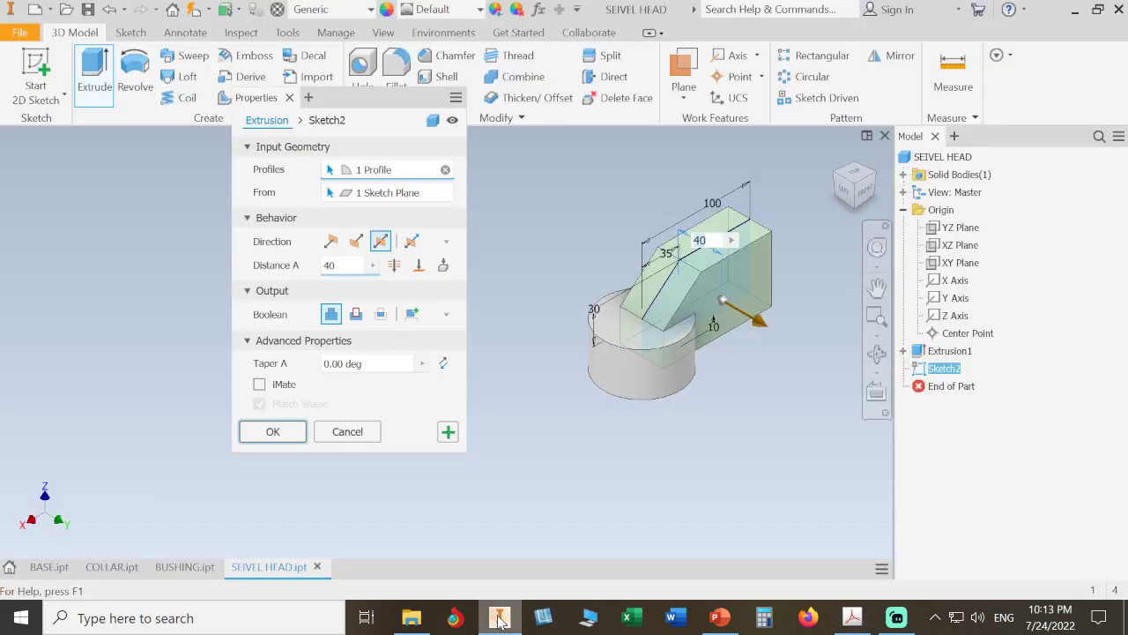
text(70)
key(Return)
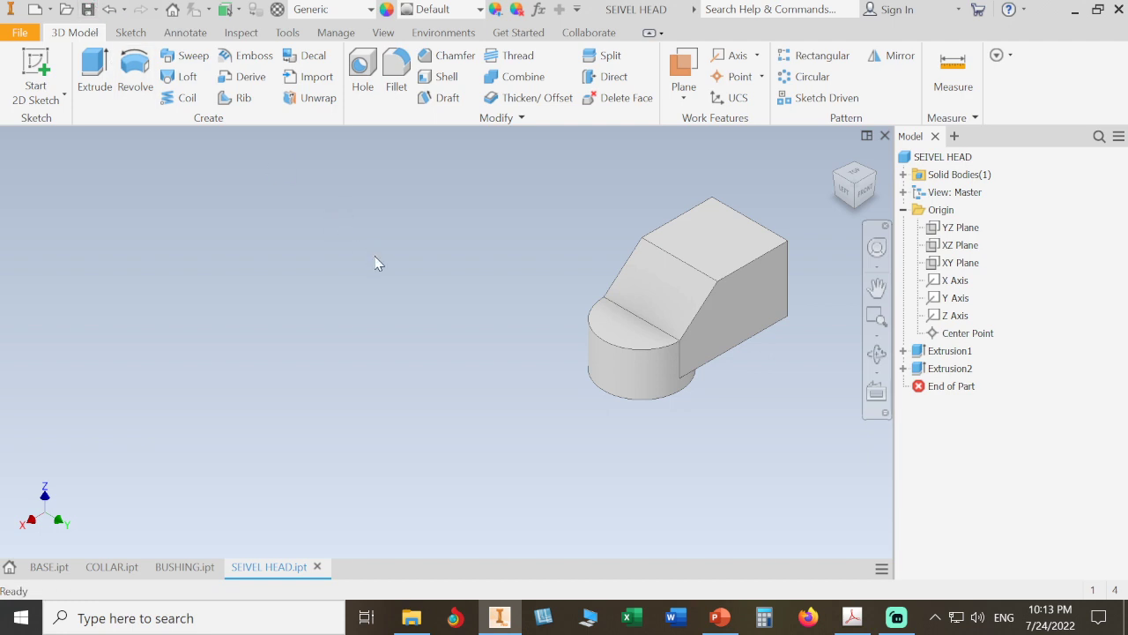
Step: Check the PDF top view and, on the arm's top face, sketch a rectangle from the slope's upper edge to beyond the cylinder's rounded end
click(852, 617)
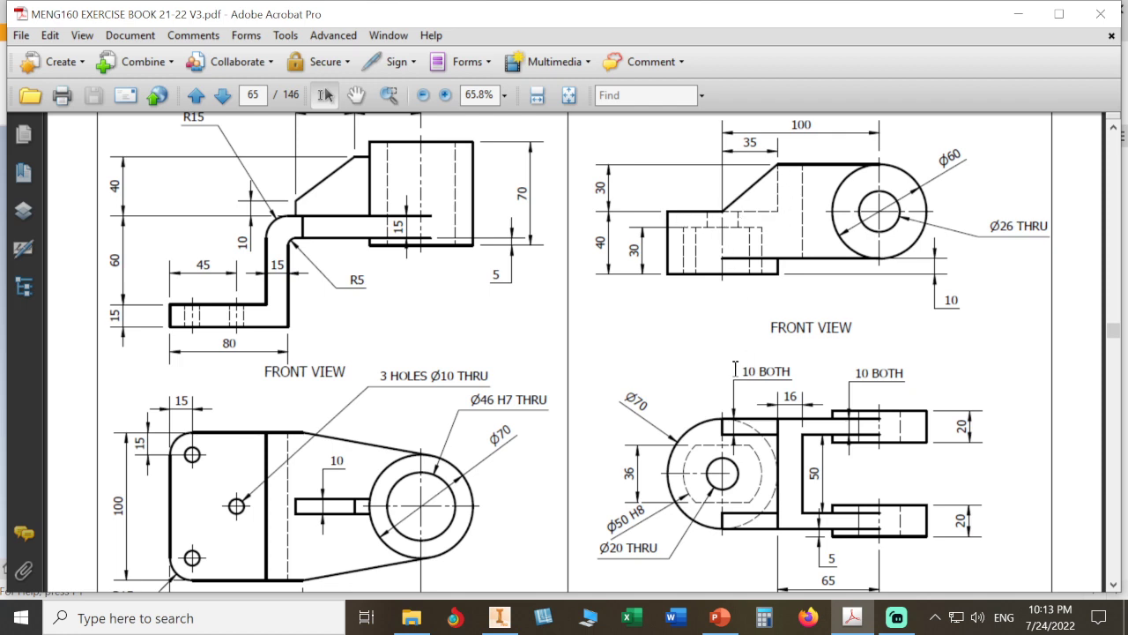
click(499, 617)
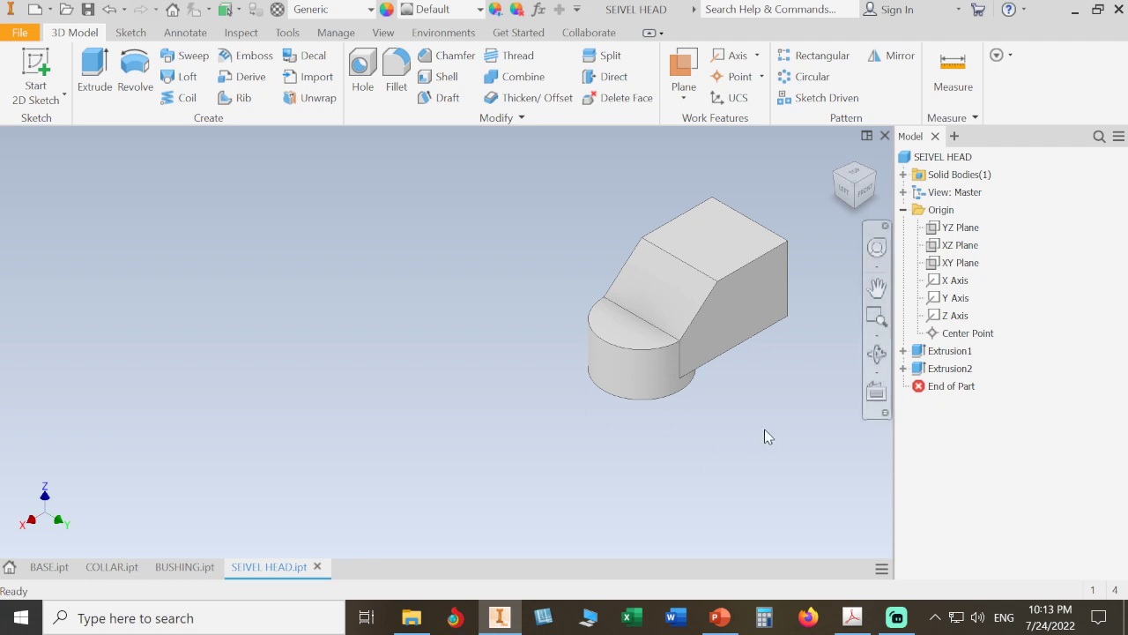
click(724, 245)
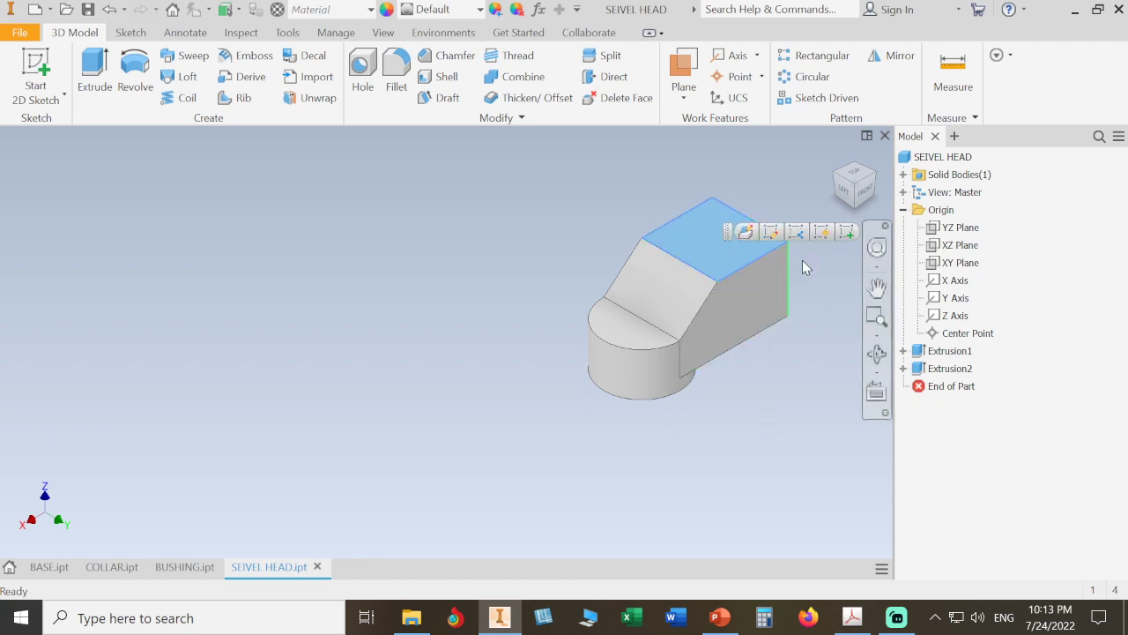
click(846, 232)
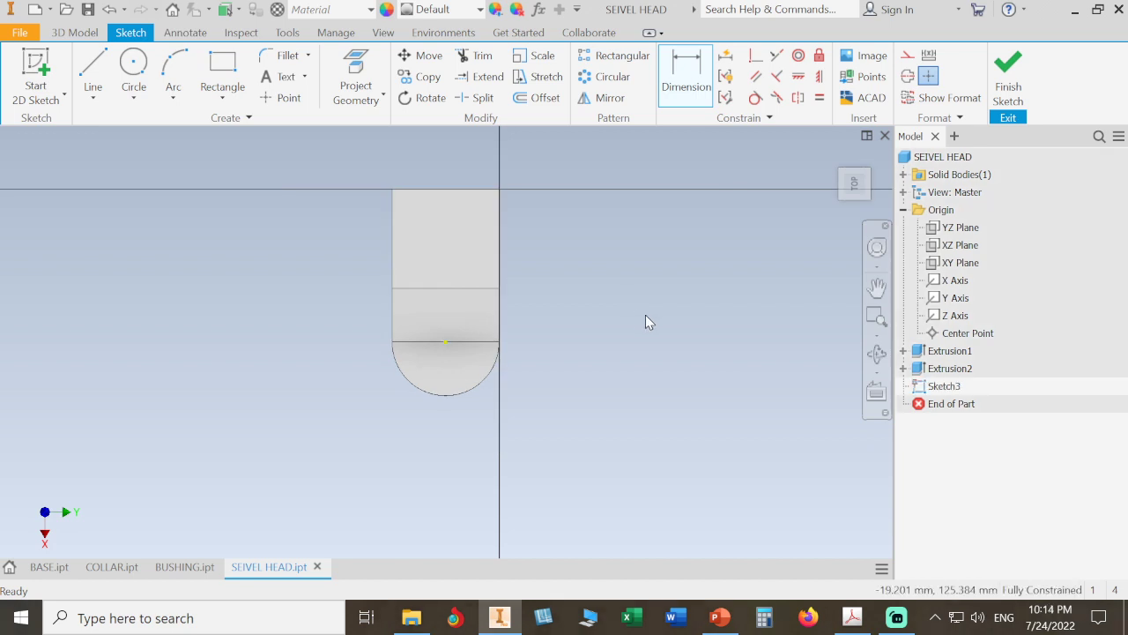
key(Escape)
click(227, 62)
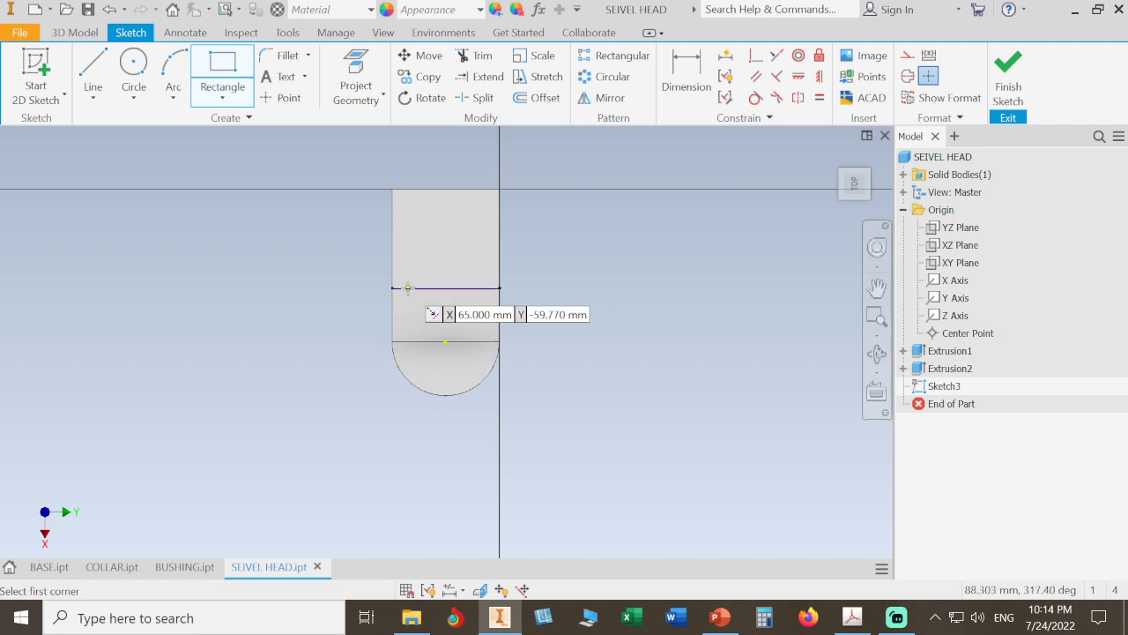
click(409, 288)
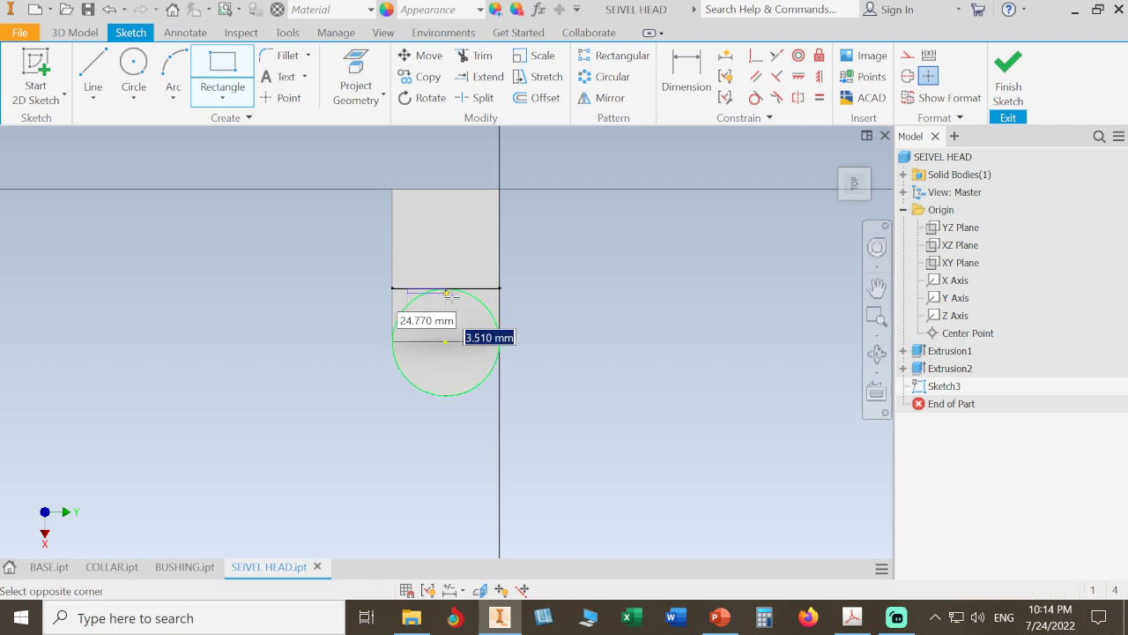
click(483, 434)
right_click(600, 324)
click(661, 326)
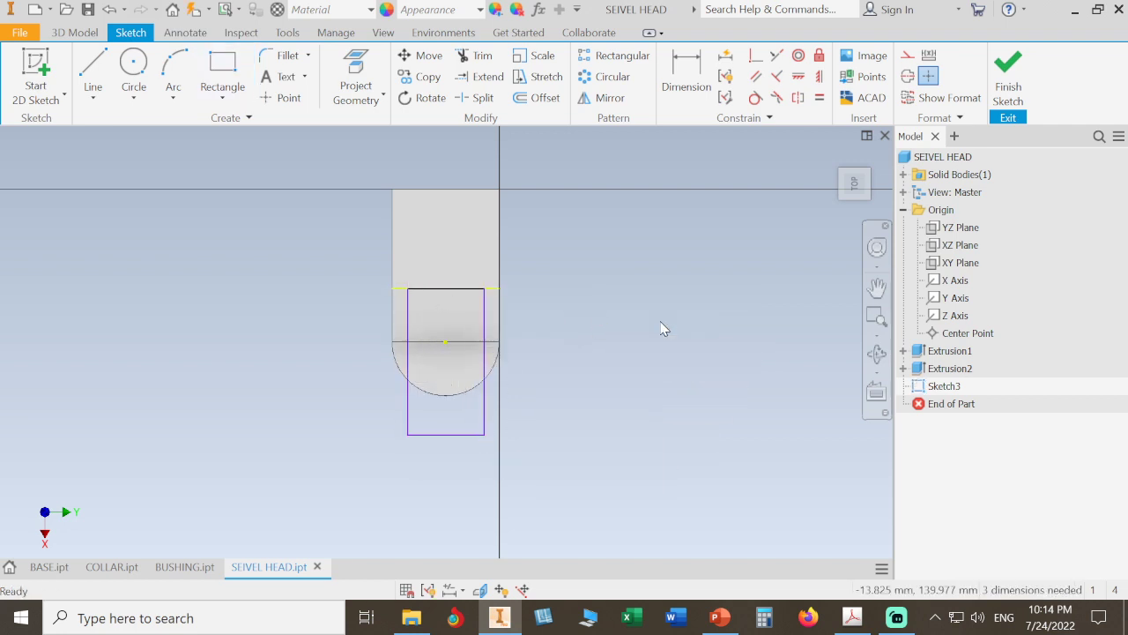
Step: Dimension the gap between the rectangle's long side and the arm's edge nearest the positive Y side as 10 mm
scroll(617, 280, down, 3)
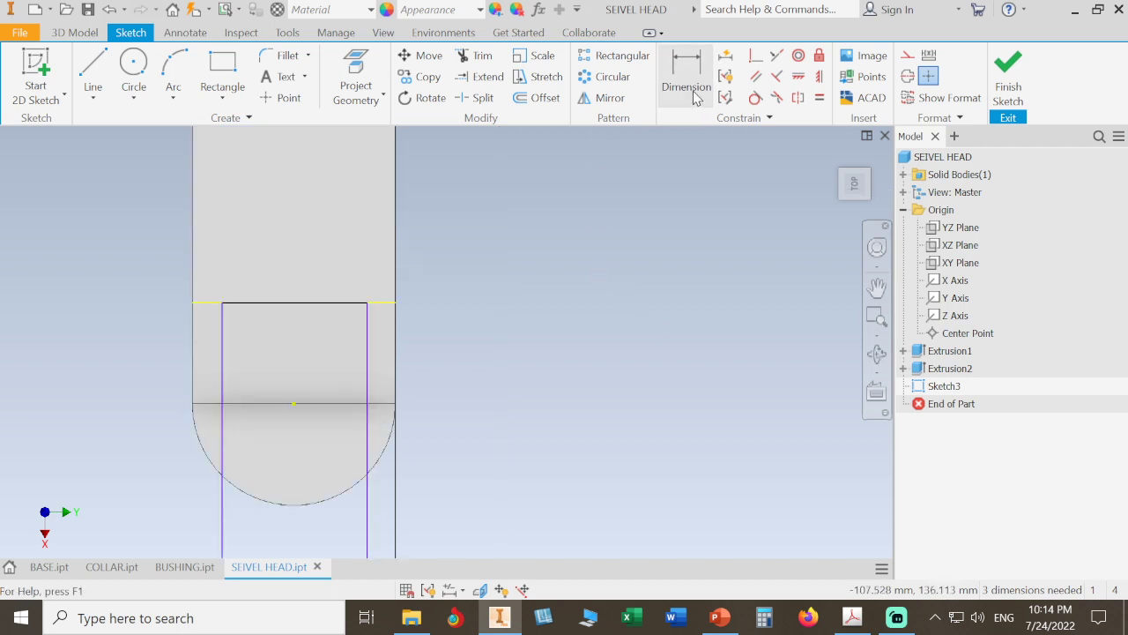
click(666, 104)
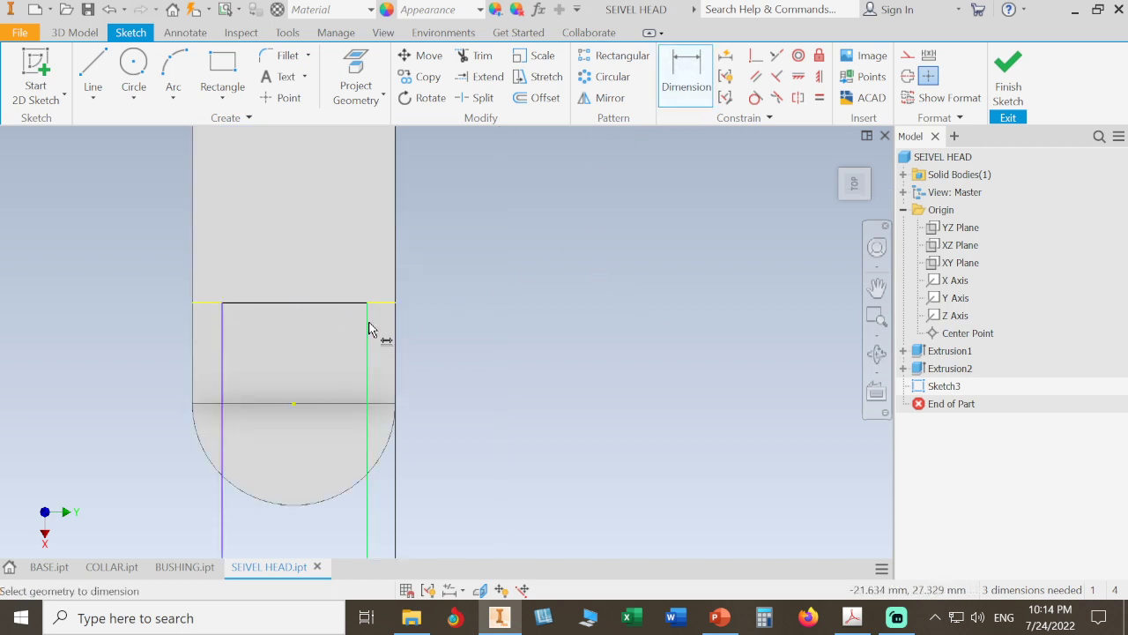
click(369, 328)
click(396, 329)
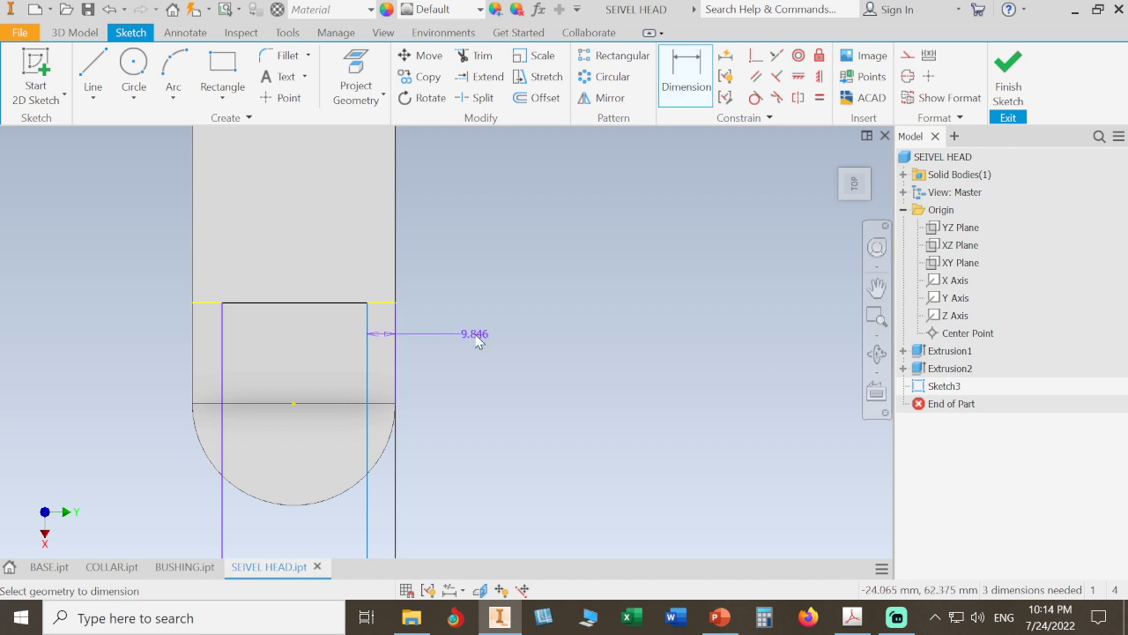
click(474, 341)
text(10)
key(Return)
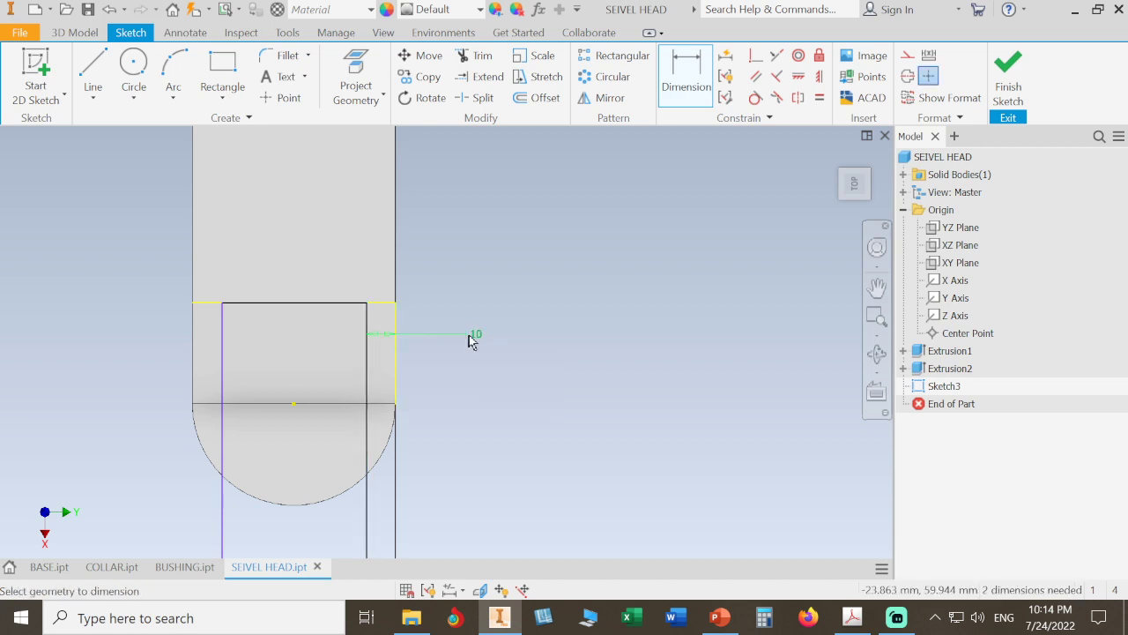
Step: Dimension the rectangle's opposite long side from the arm's other edge, linking the value to the existing 10 mm dimension
click(193, 349)
click(221, 357)
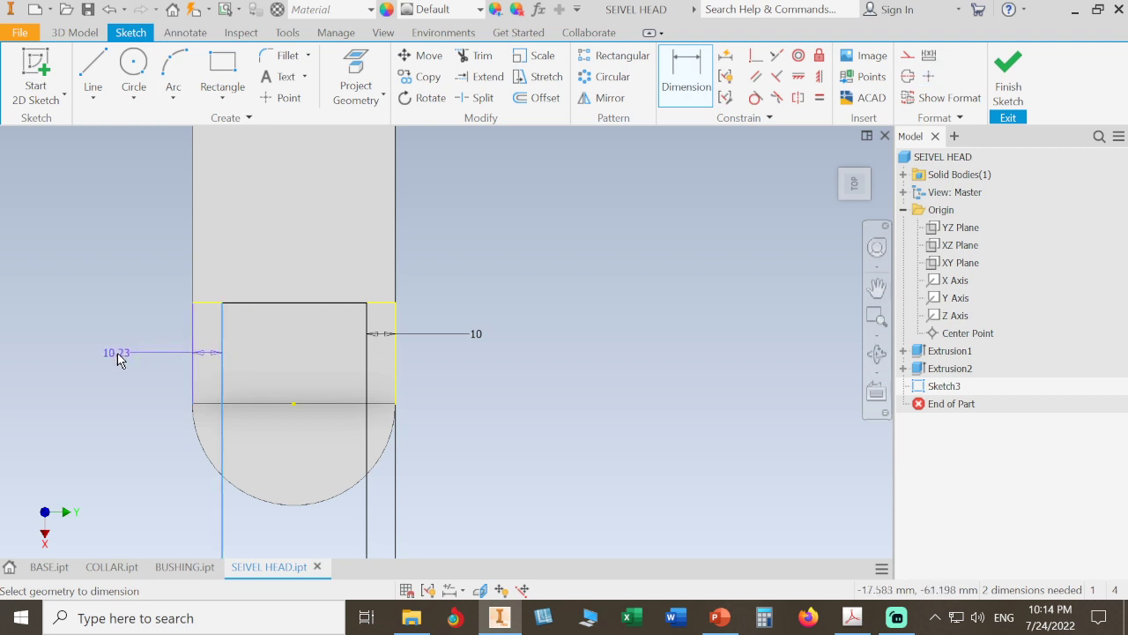
click(115, 354)
click(477, 338)
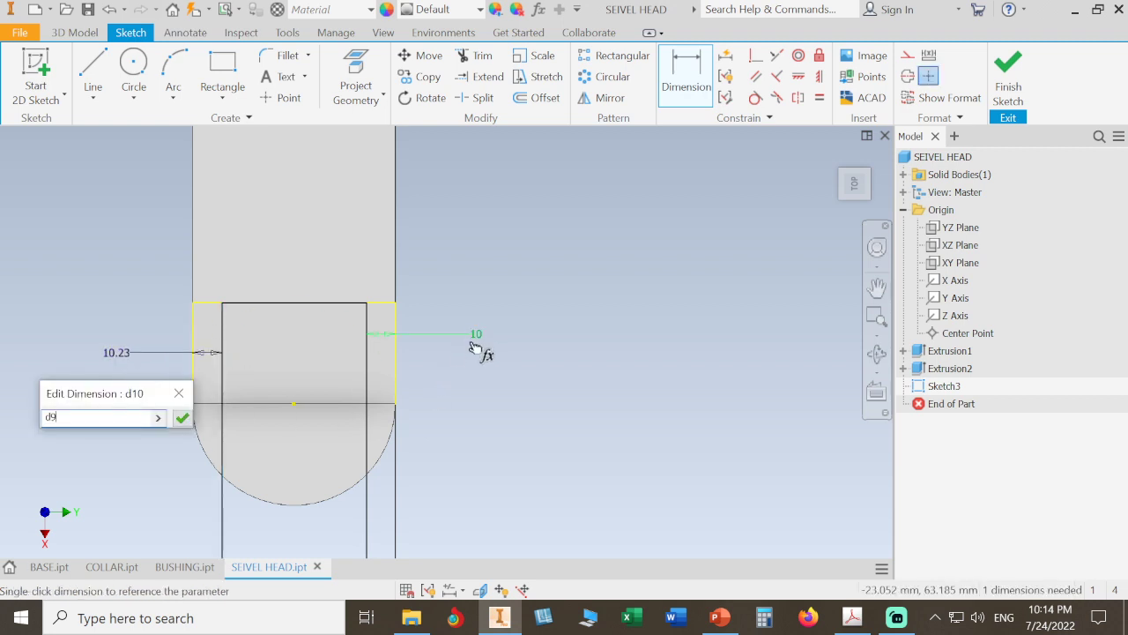
click(182, 418)
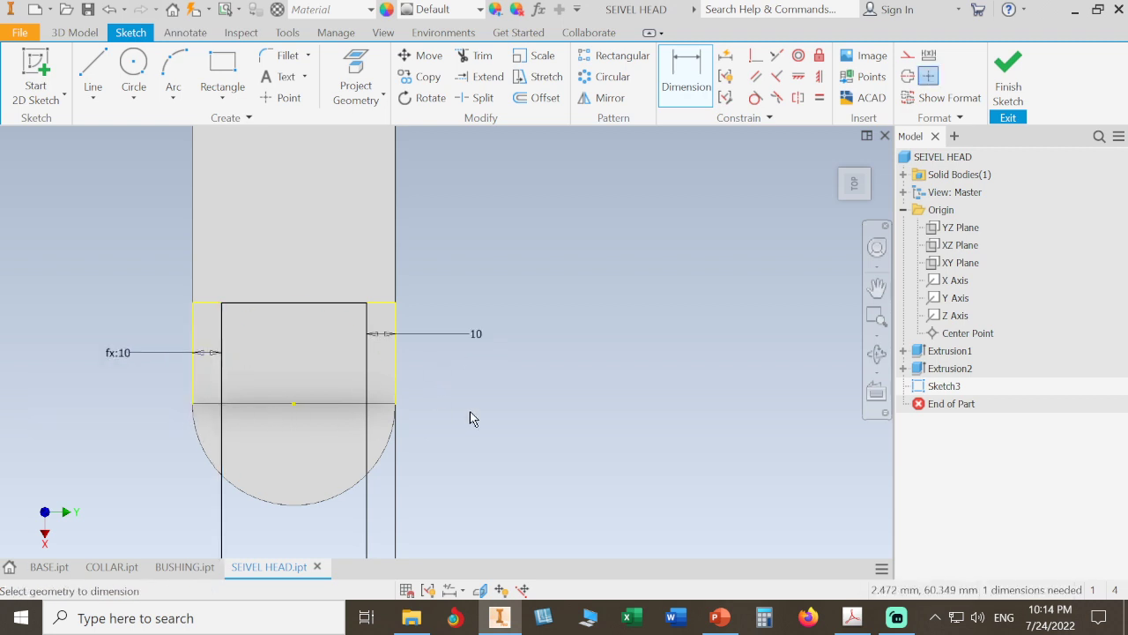
Step: Finish the sketch and cut-extrude the rectangle down to the cylinder's top face, leaving two sloped side ribs
scroll(477, 405, down, 2)
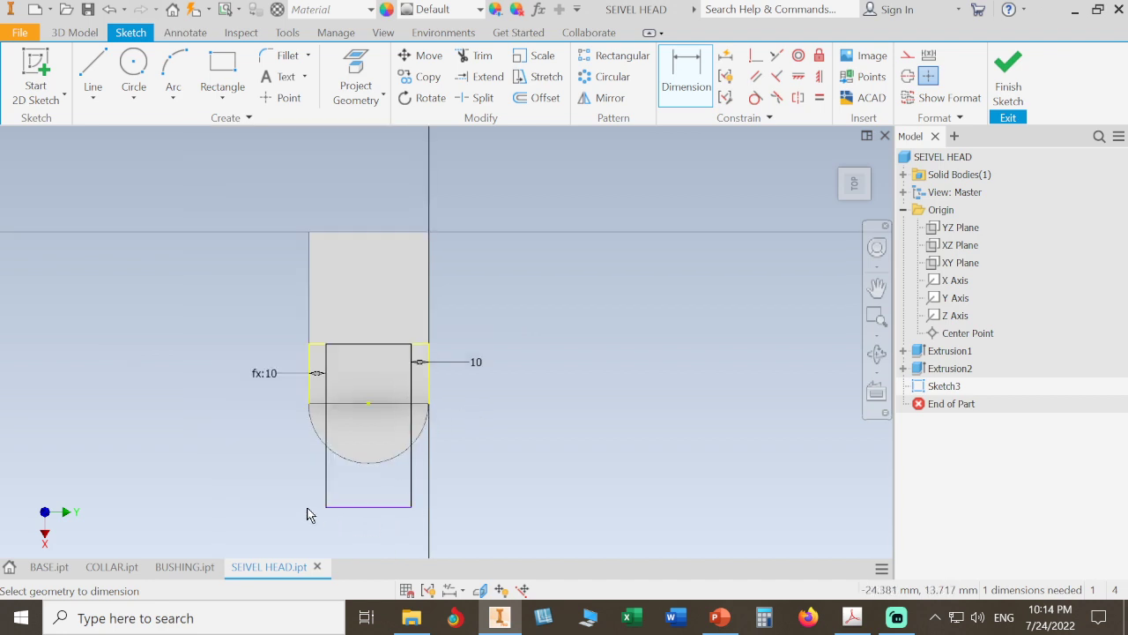
click(1009, 88)
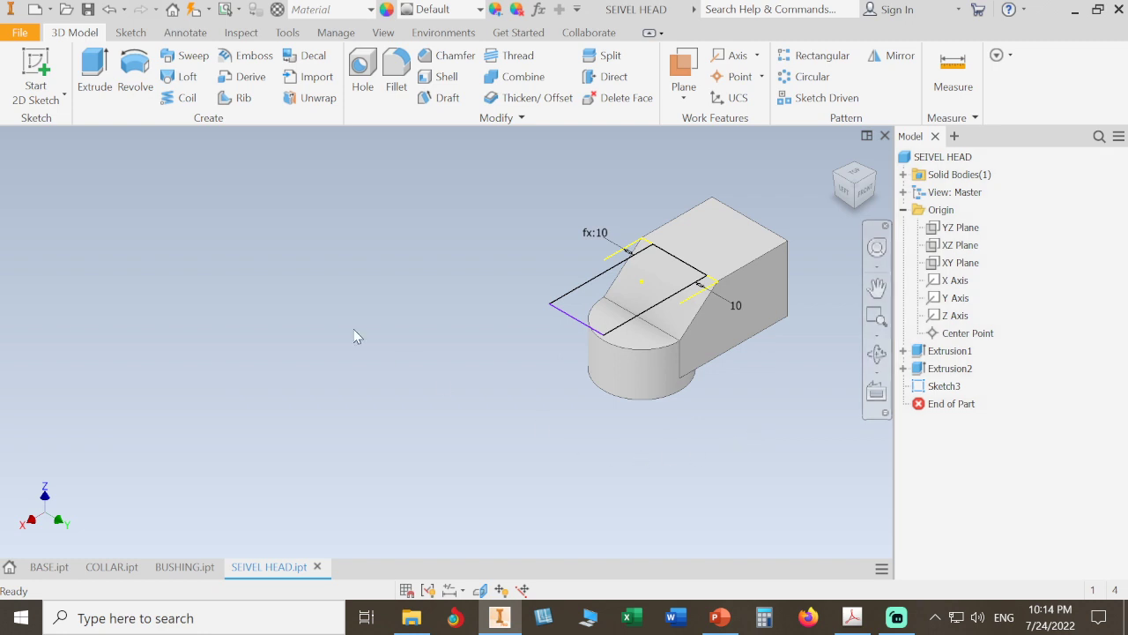
click(94, 75)
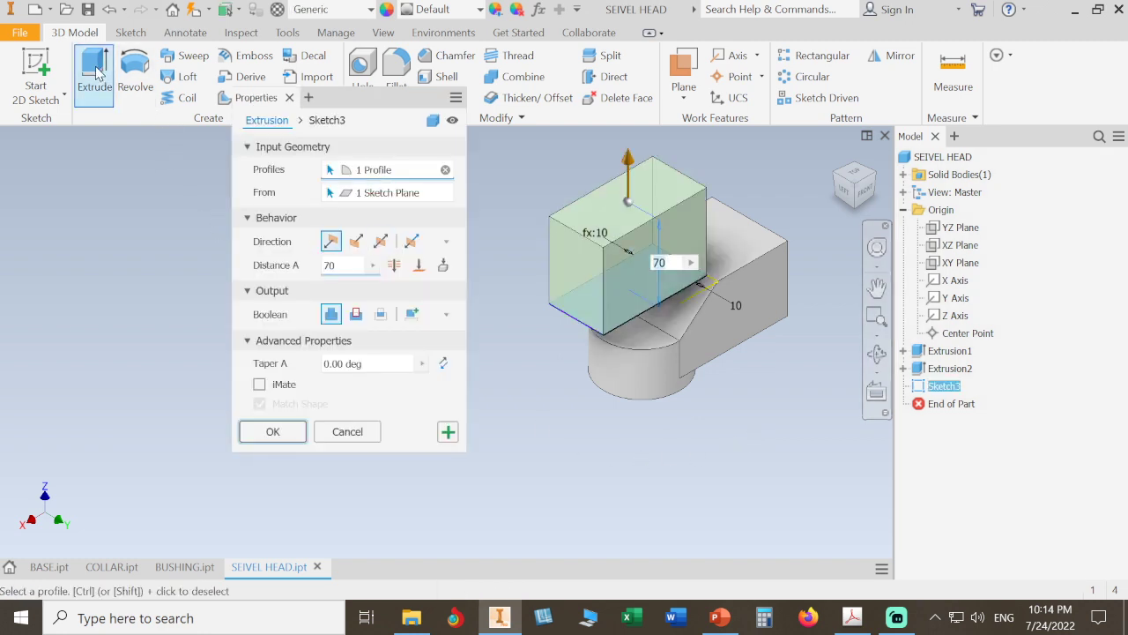
click(356, 314)
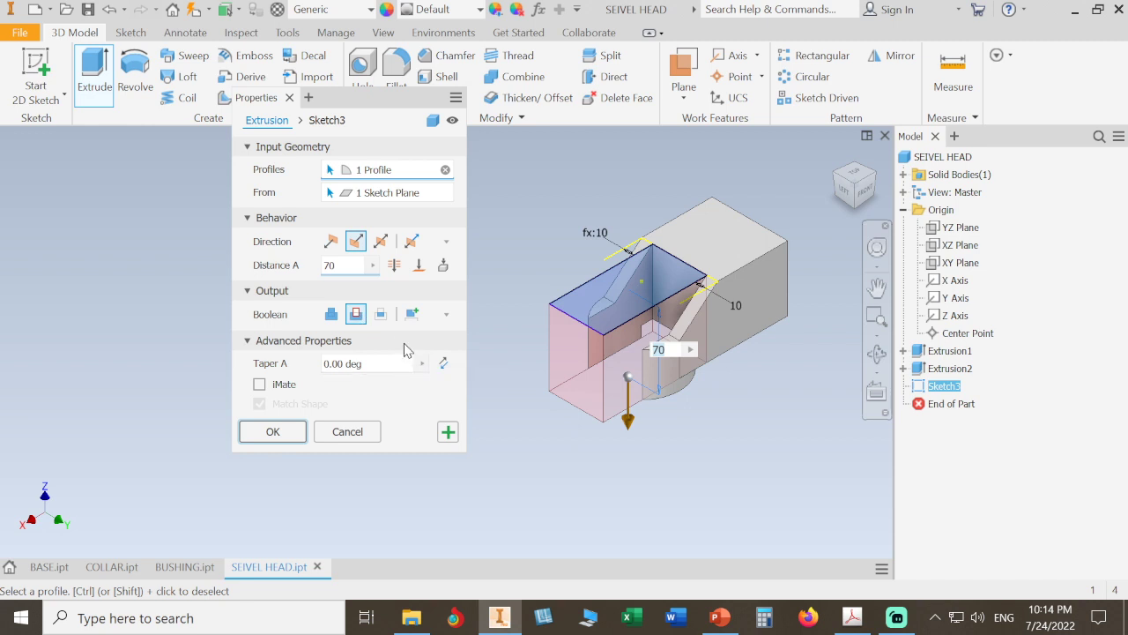
click(419, 265)
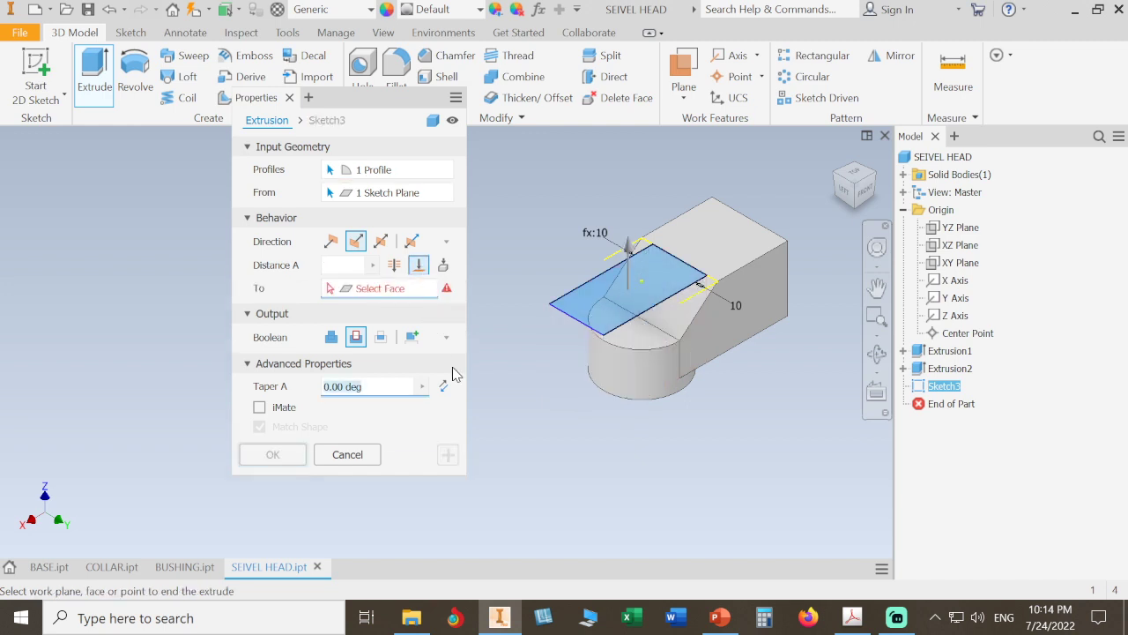
click(622, 374)
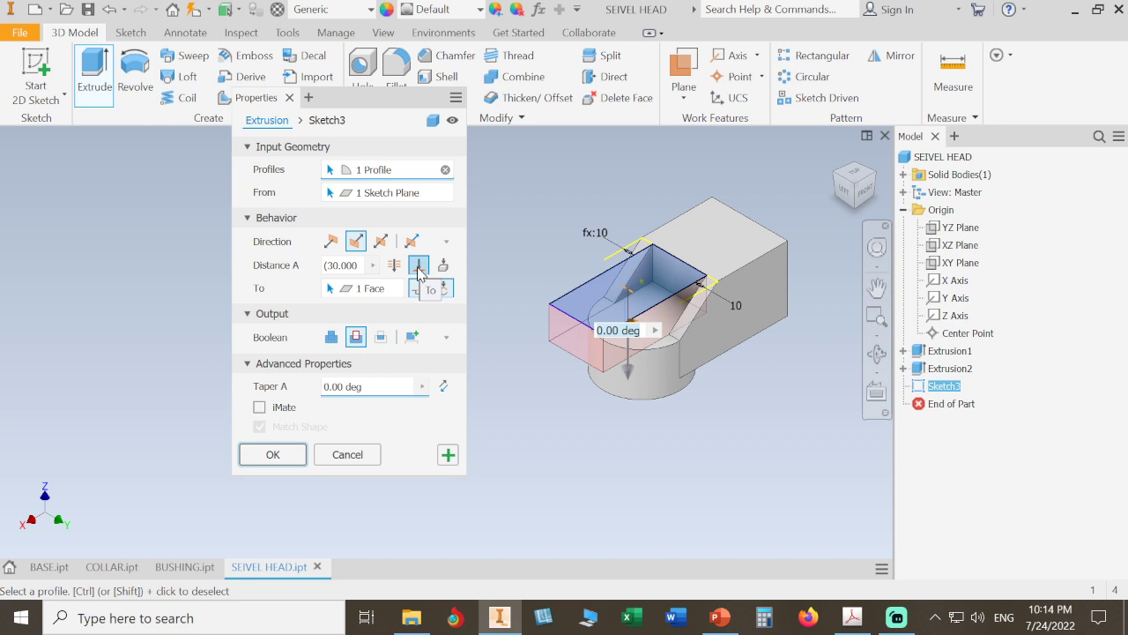
click(272, 455)
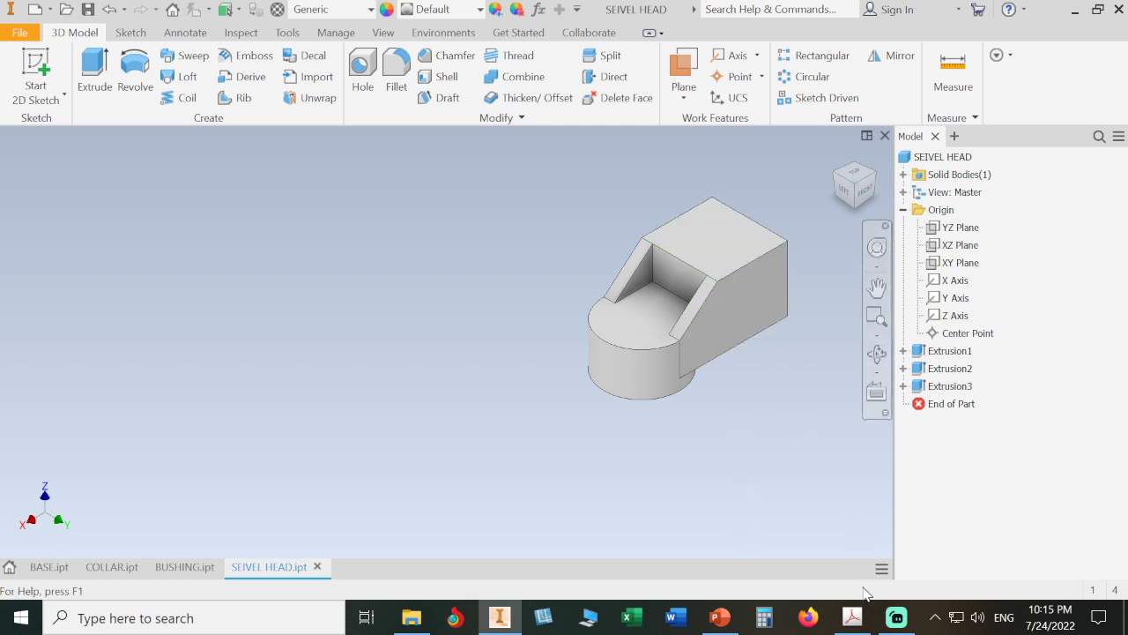
Step: Consult the PDF drawing and, on the arm's top face, sketch a rectangle overlapping the arm's outer end, inset from both sides
click(854, 618)
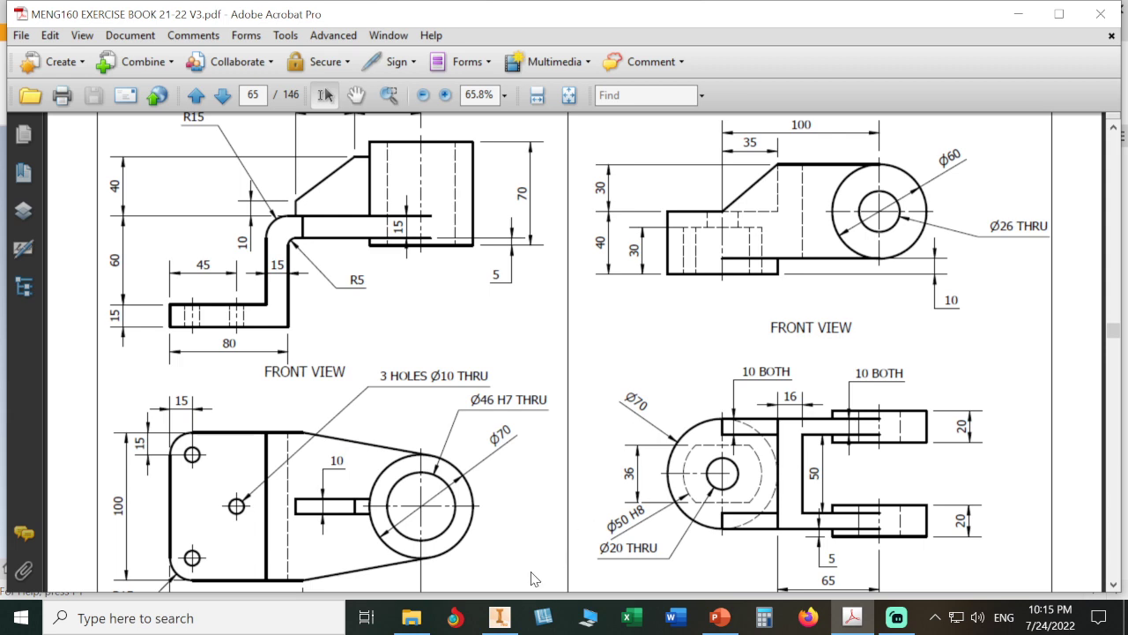
click(499, 617)
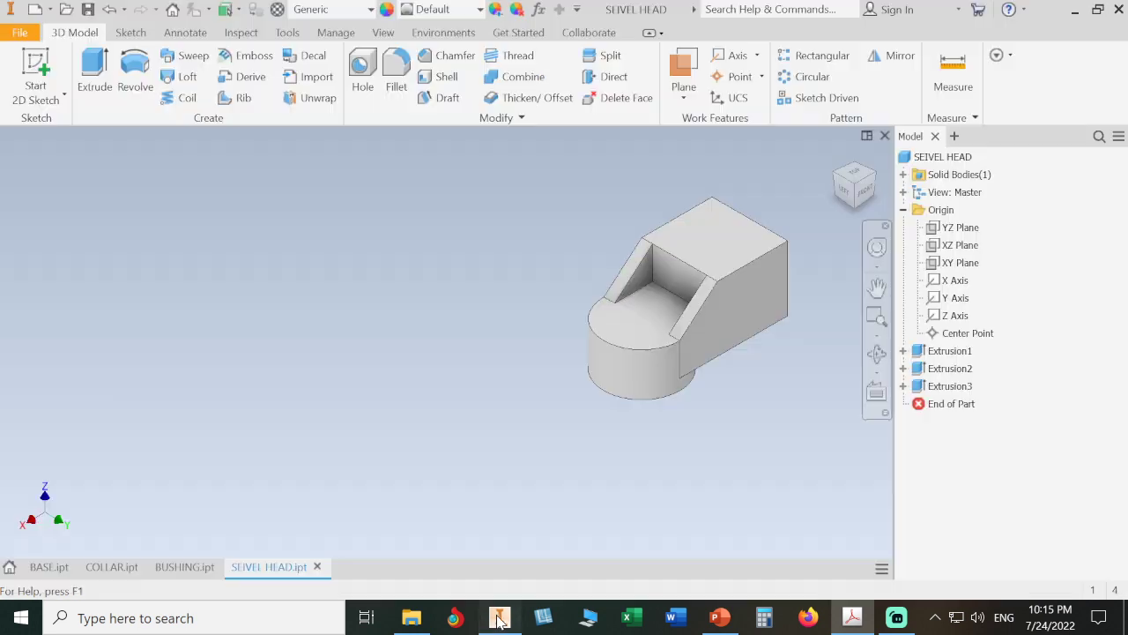
click(720, 241)
click(844, 234)
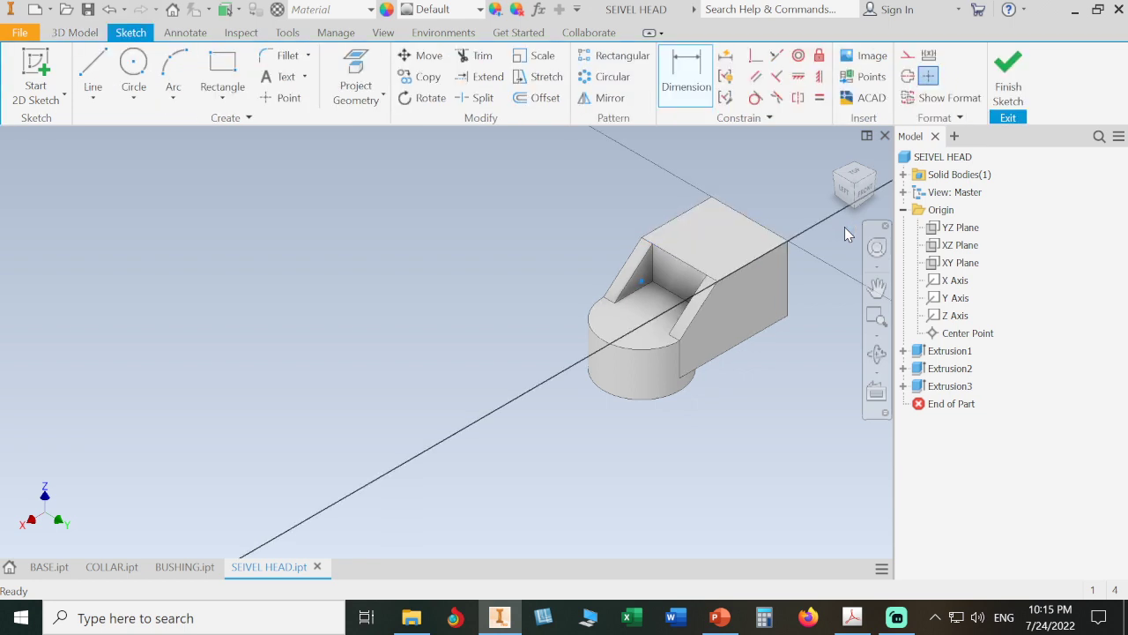
middle_drag(598, 236, 618, 300)
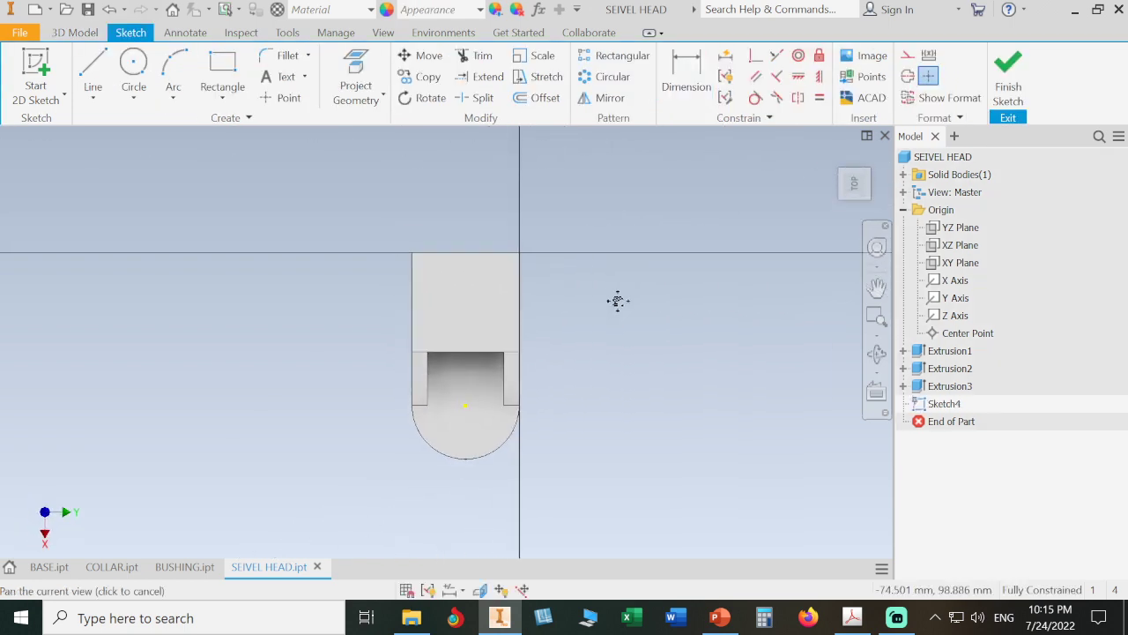
click(222, 70)
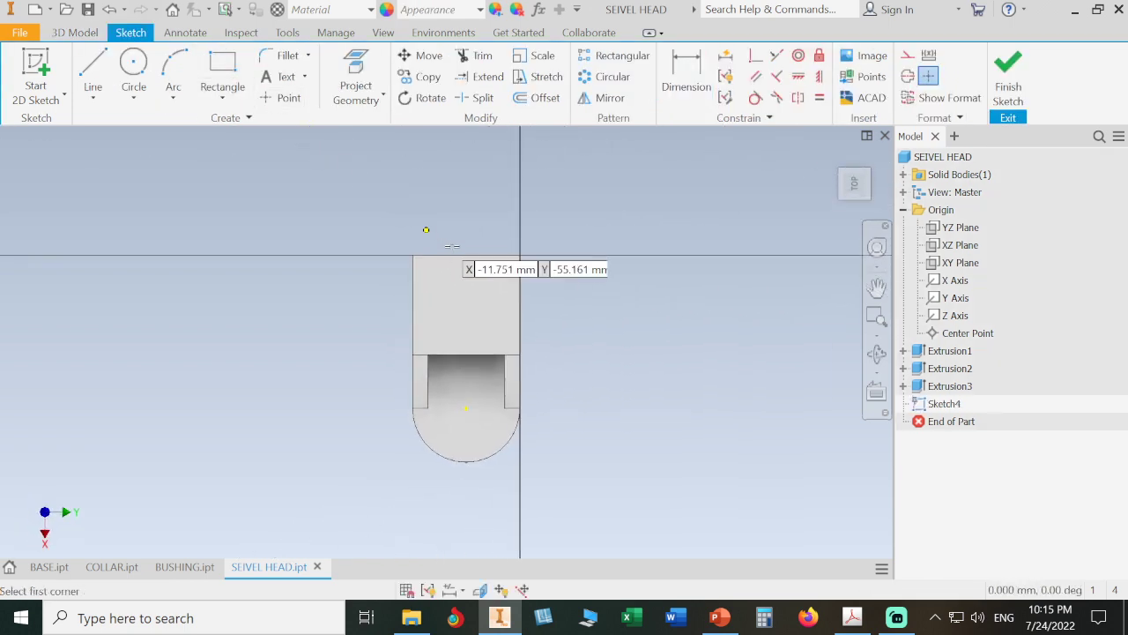
click(433, 206)
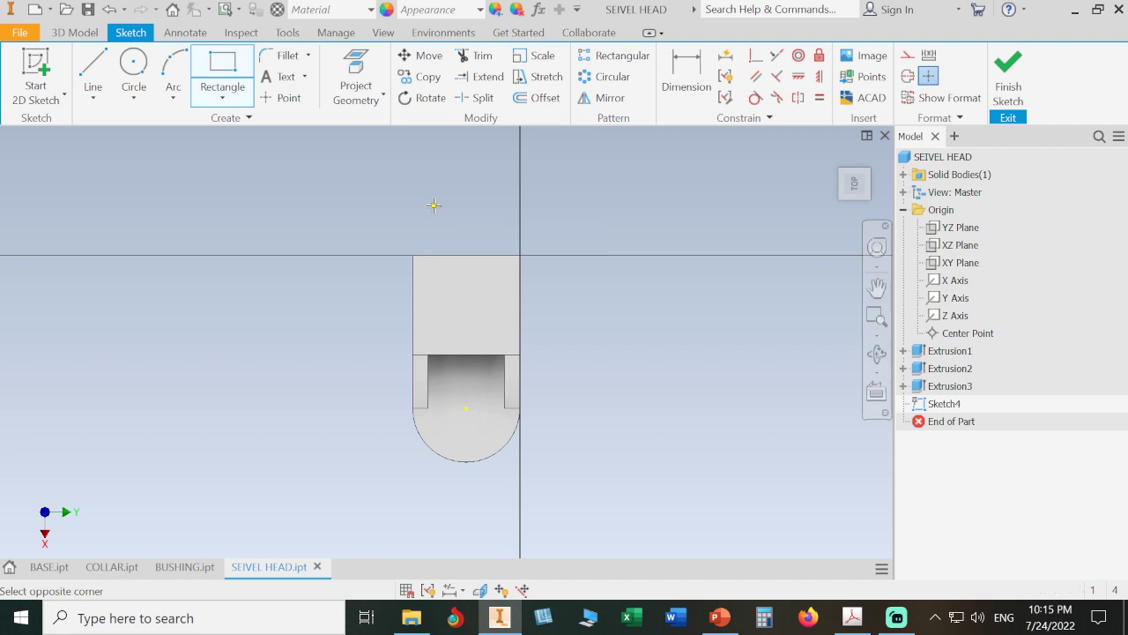
click(498, 318)
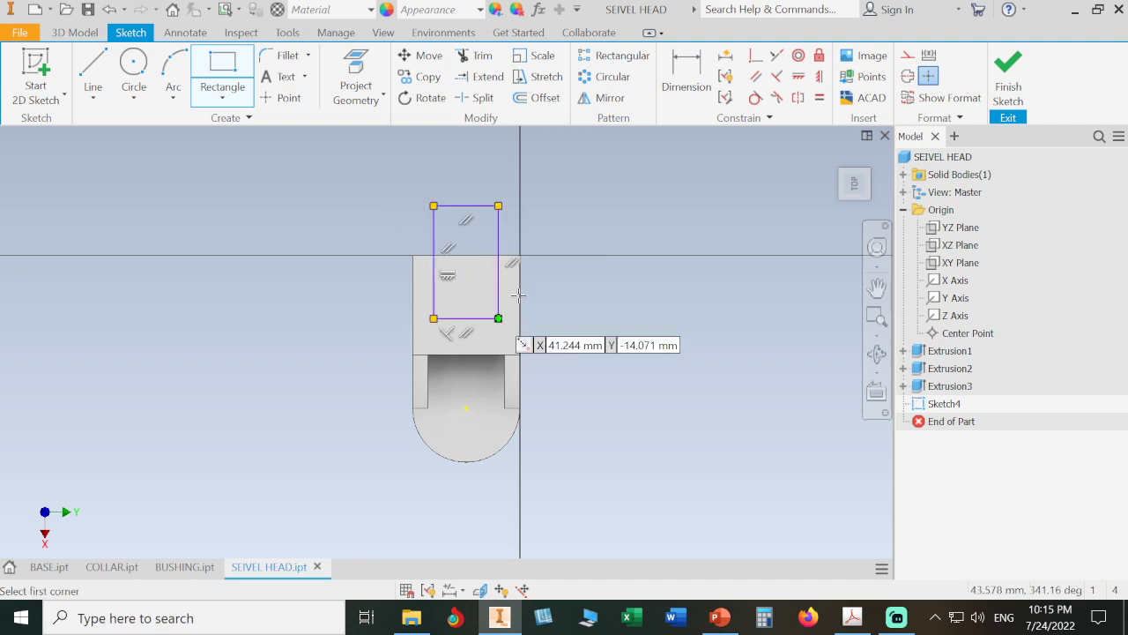
Step: Dimension the gap between the rectangle's inner short side and the adjacent edge of the rib recess as 15 mm
click(686, 77)
click(492, 357)
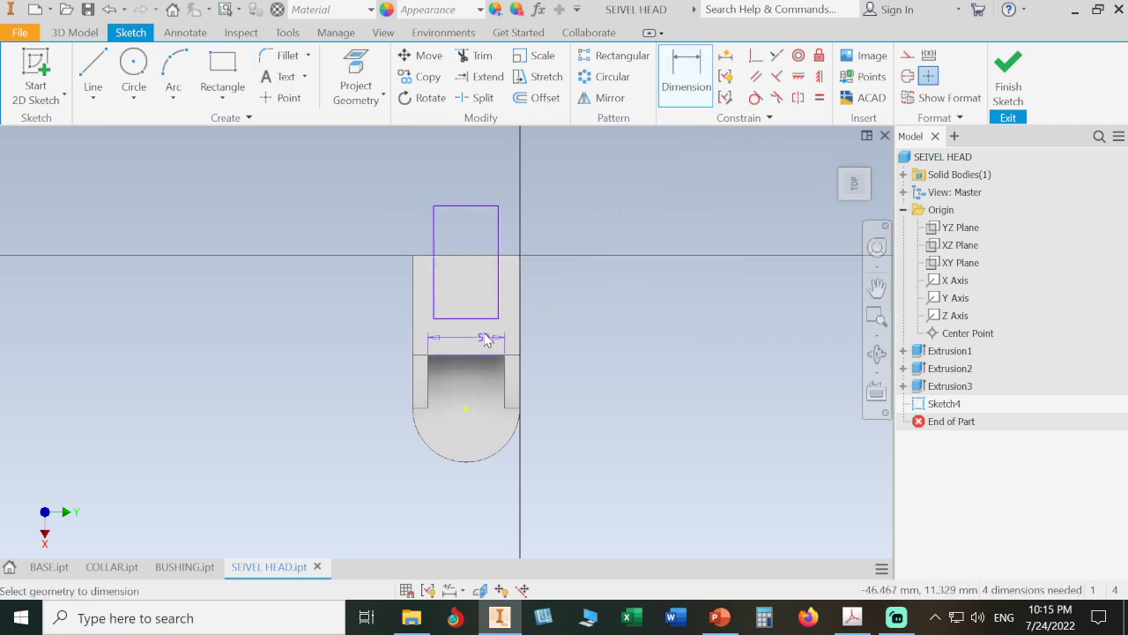
click(488, 318)
click(603, 339)
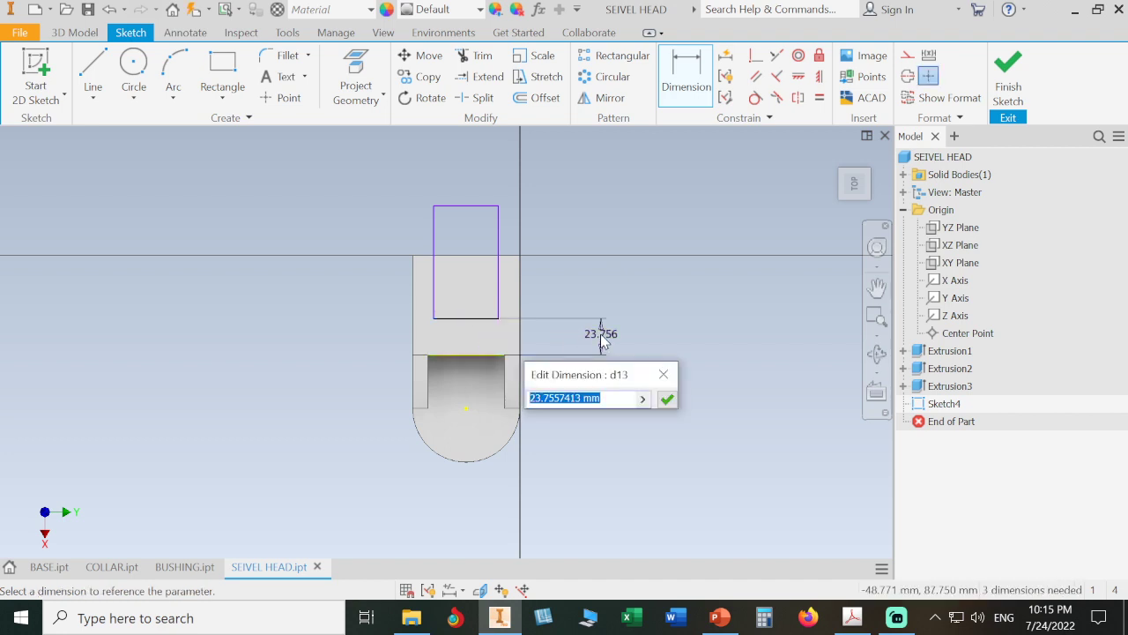
text(15)
key(Return)
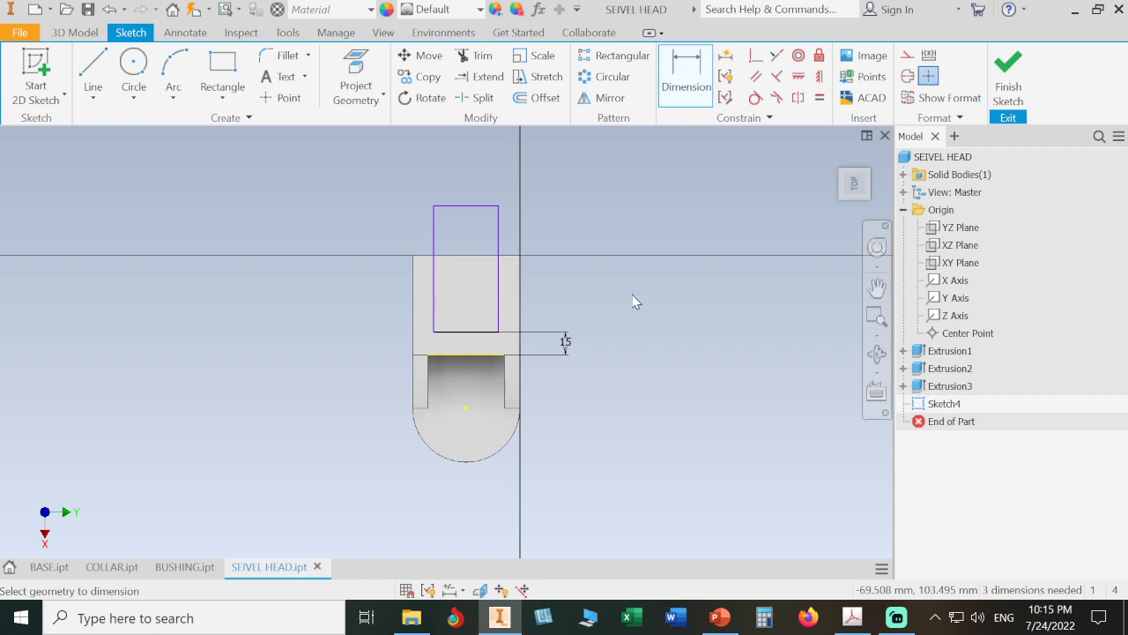
click(496, 245)
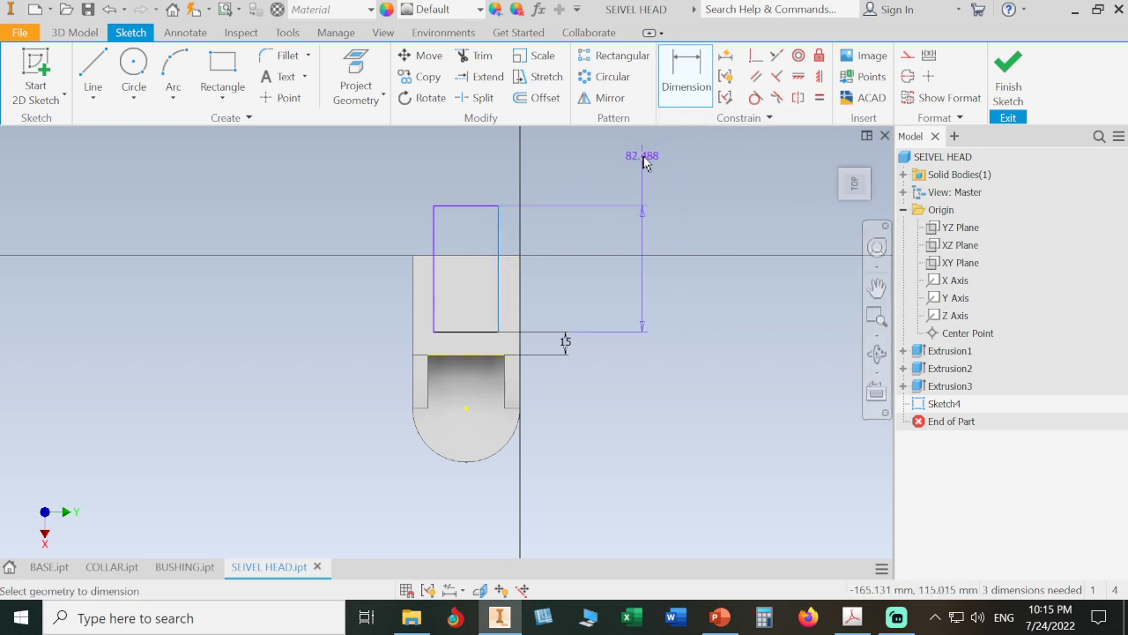
key(Escape)
key(Escape)
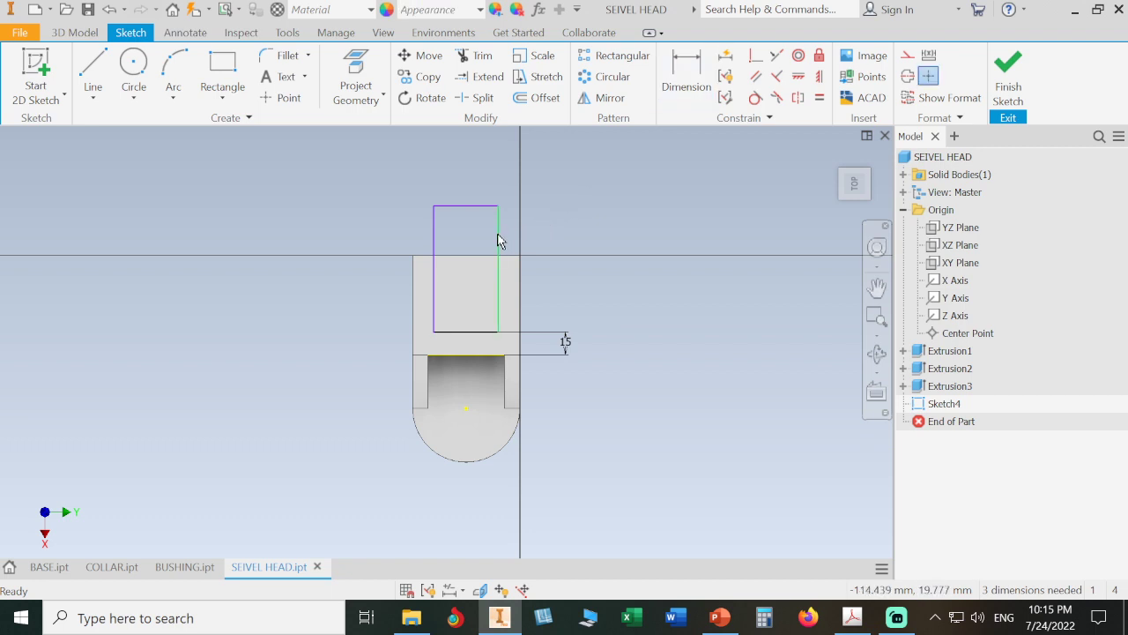
Step: Constrain both long sides of the rectangle collinear with the matching inner edges of the two ribs
click(776, 54)
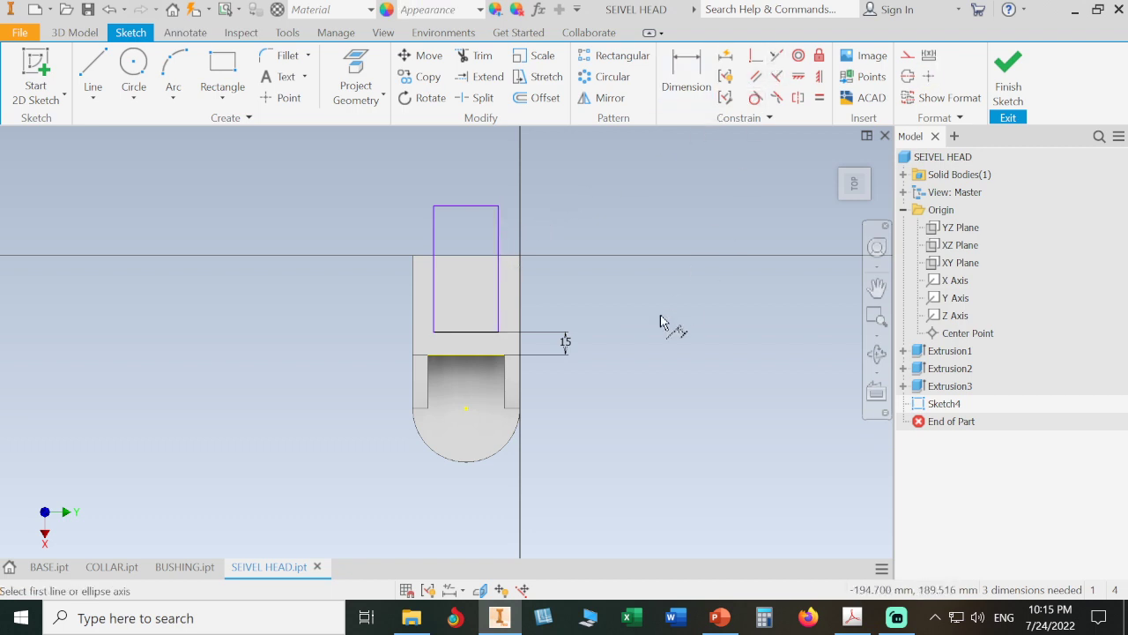
click(507, 388)
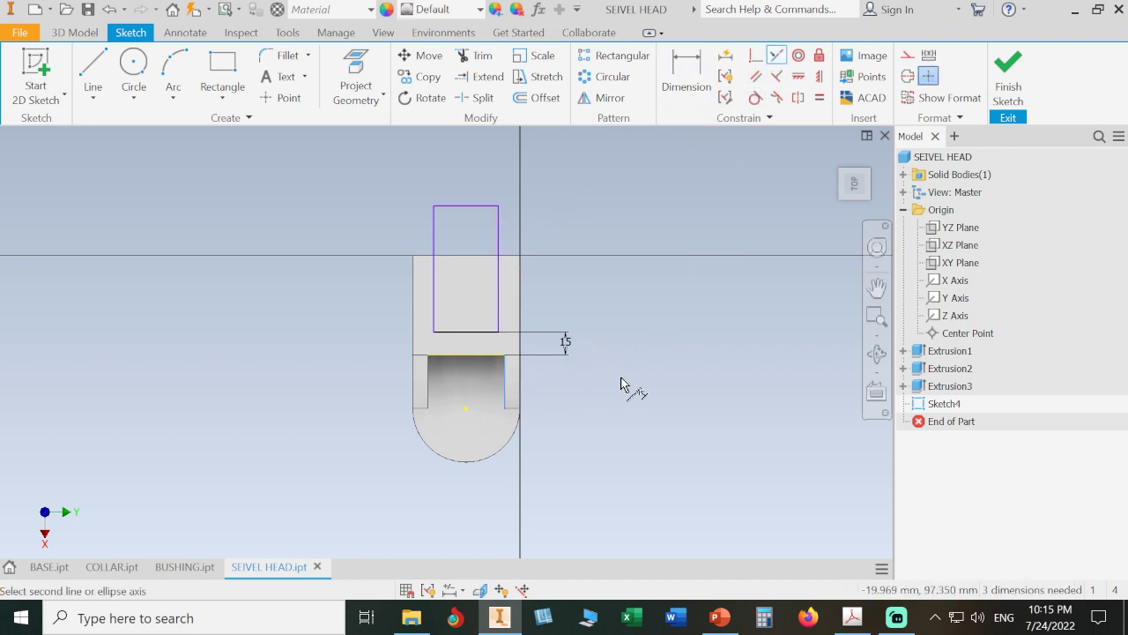
click(499, 308)
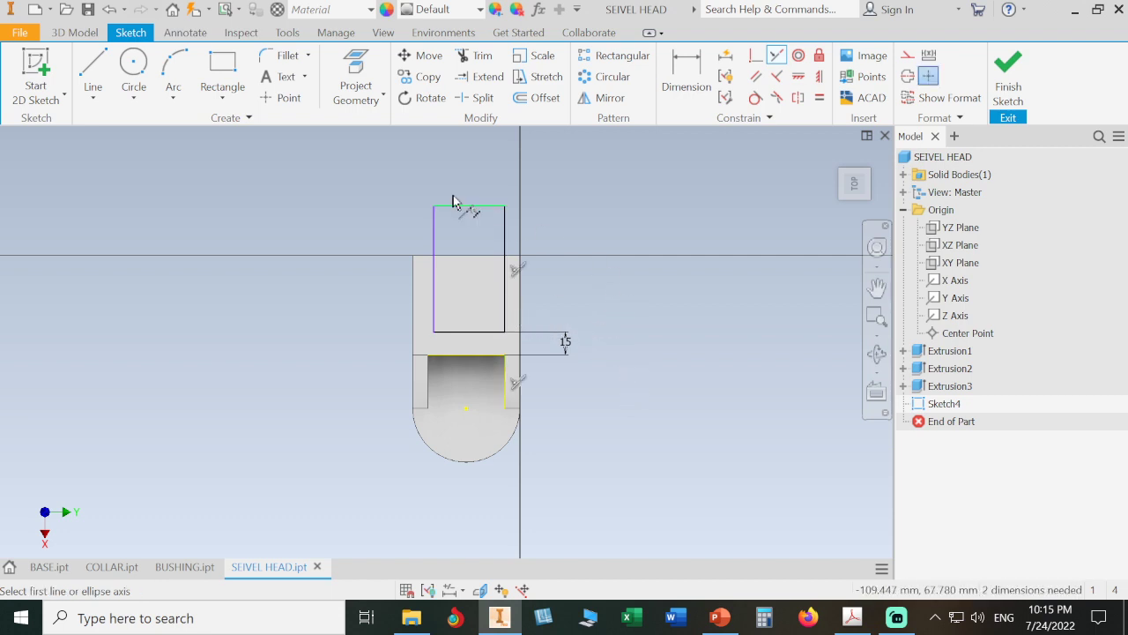
click(434, 239)
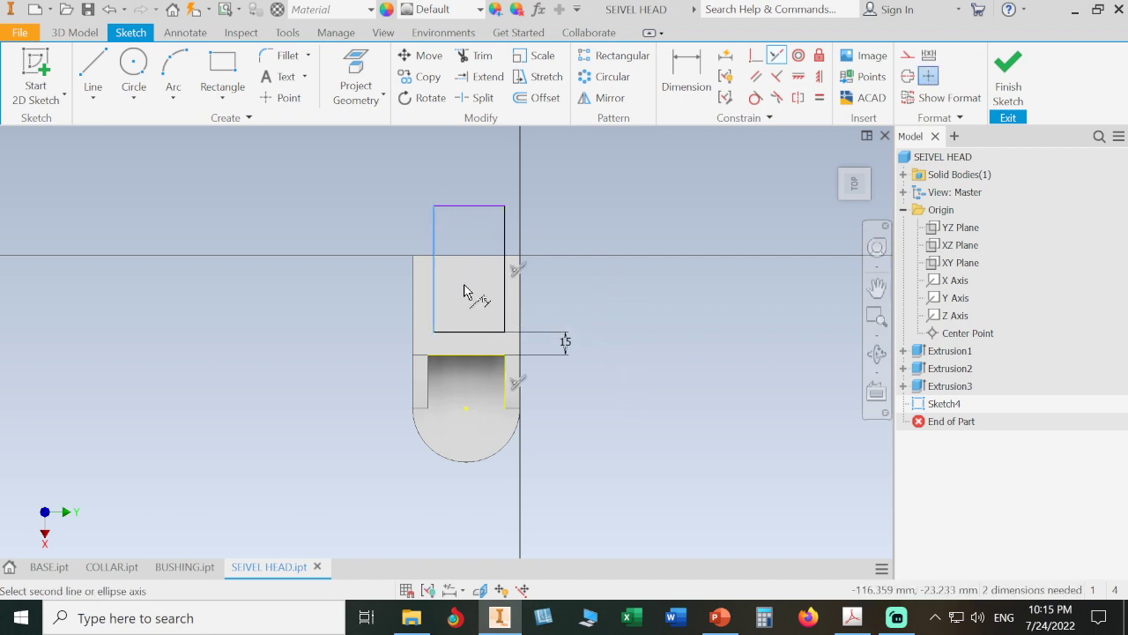
click(429, 384)
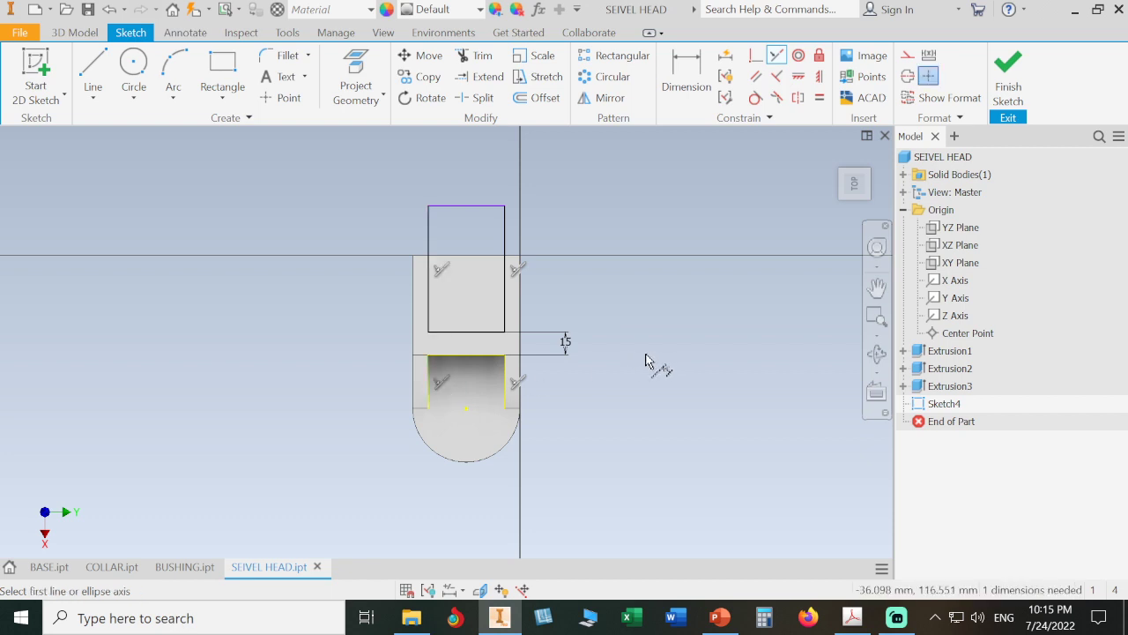
key(Escape)
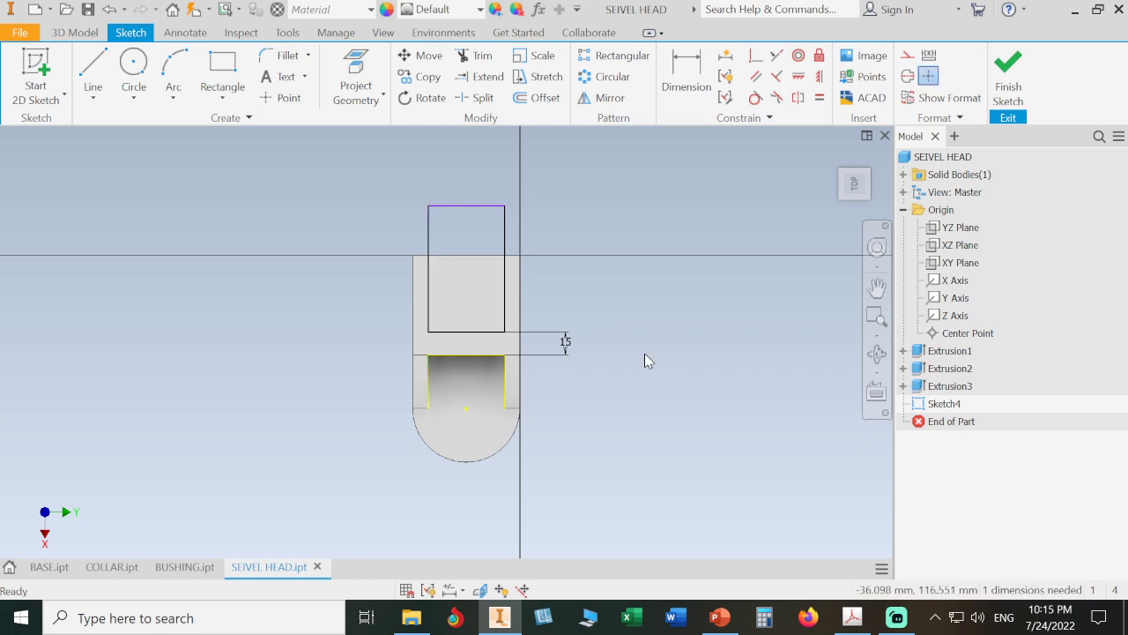
click(692, 89)
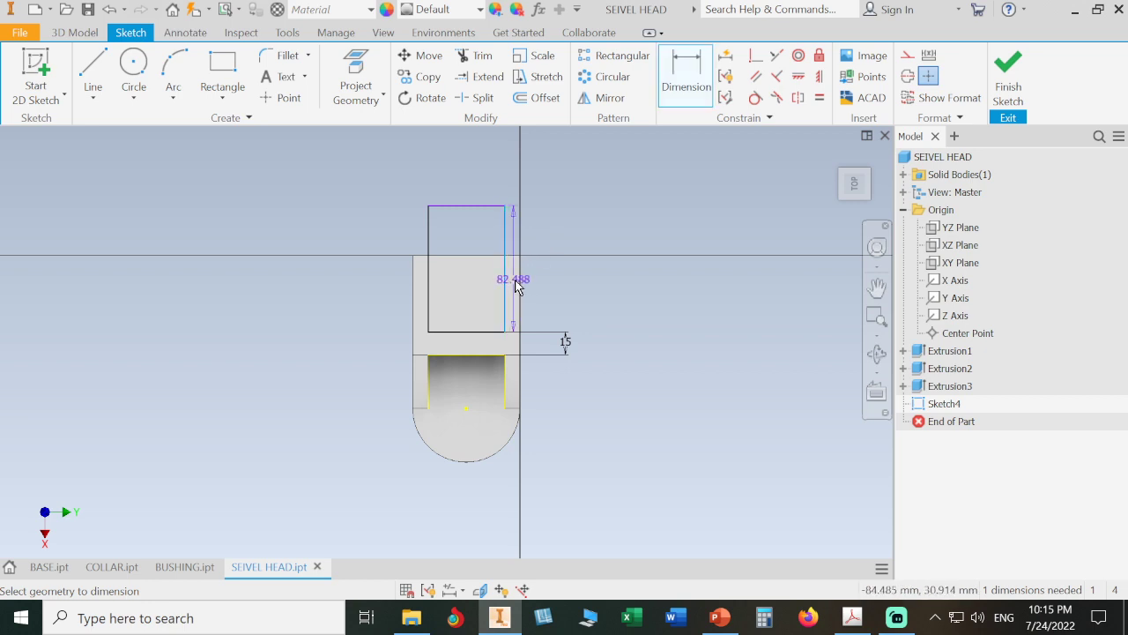
click(519, 287)
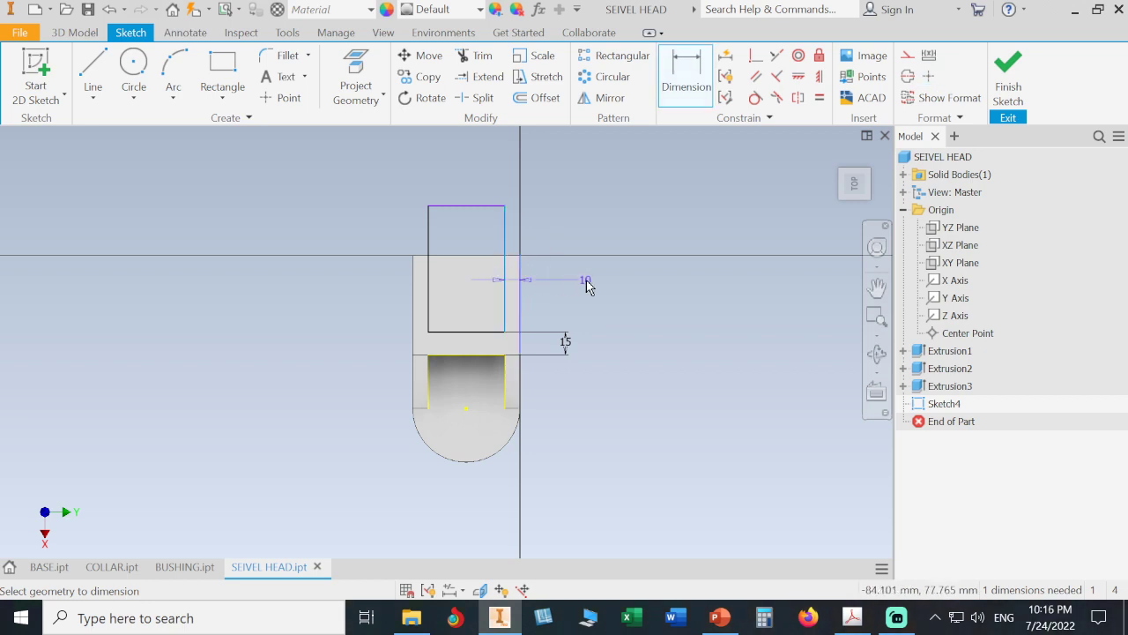
key(Escape)
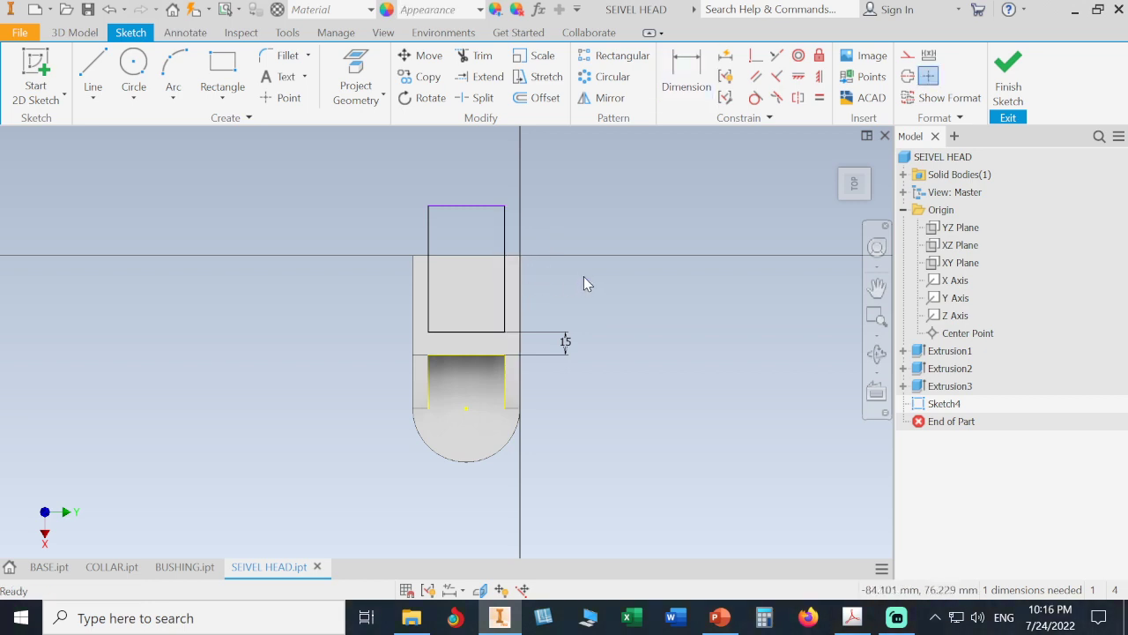
click(684, 84)
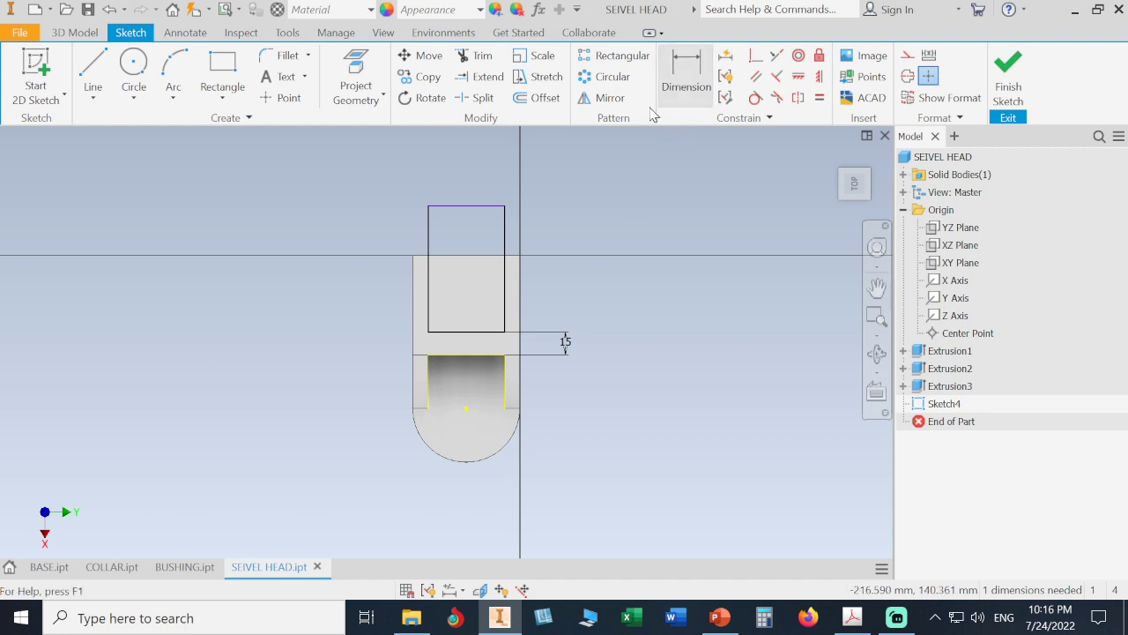
click(494, 206)
key(Escape)
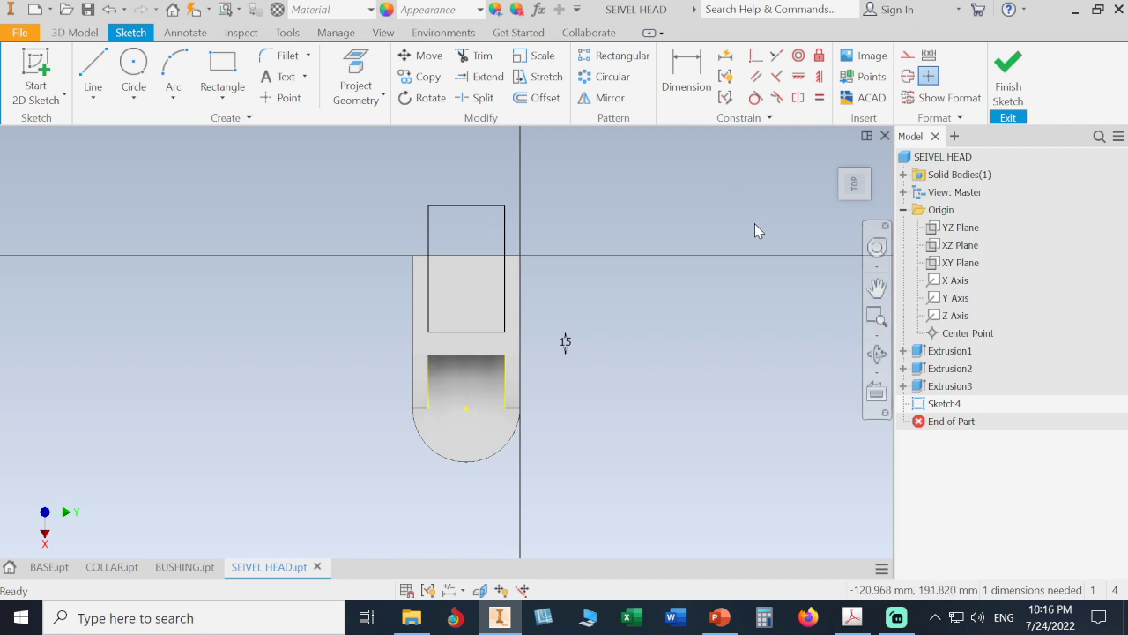
Step: Finish the sketch, consult the PDF drawing and cut-extrude the rectangle through all, opening the arm's outer end into a fork
click(996, 83)
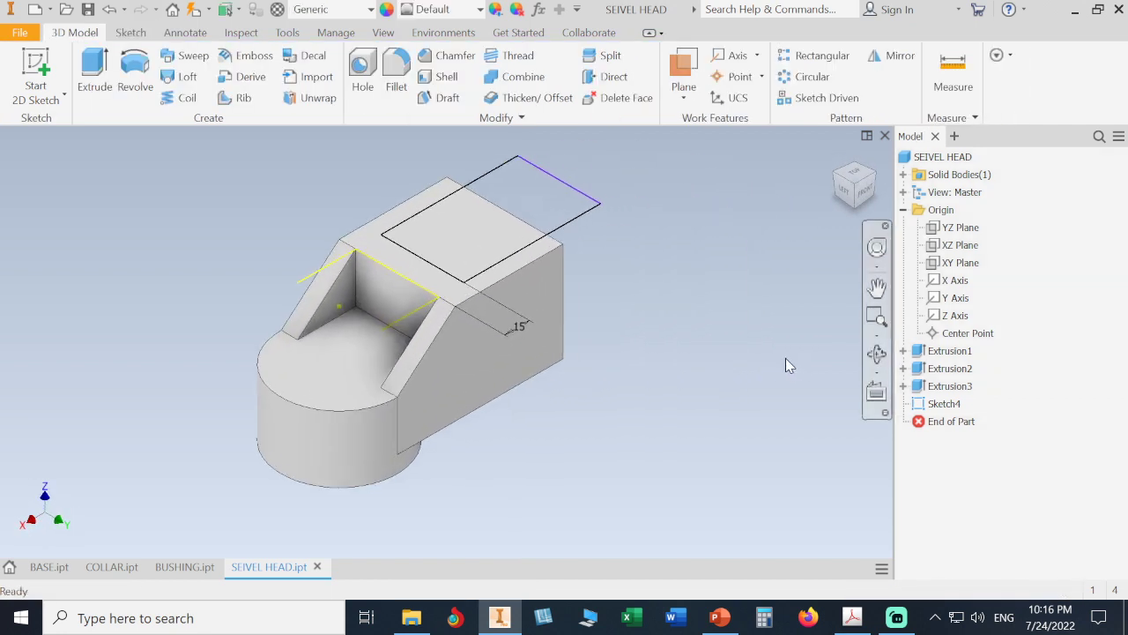
click(852, 617)
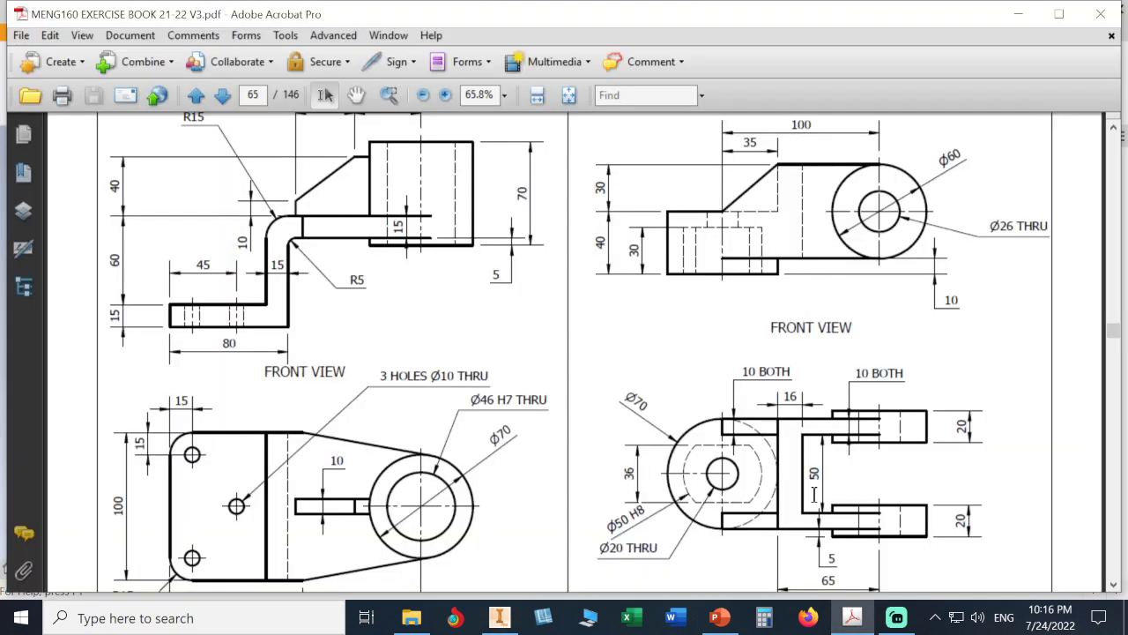
click(499, 617)
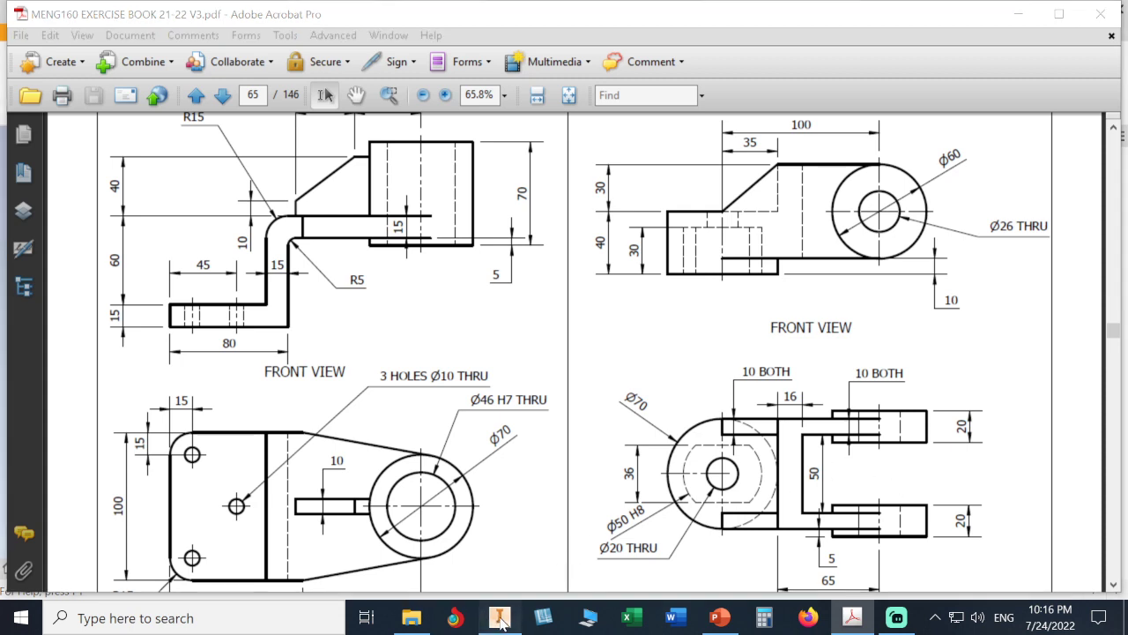
click(94, 75)
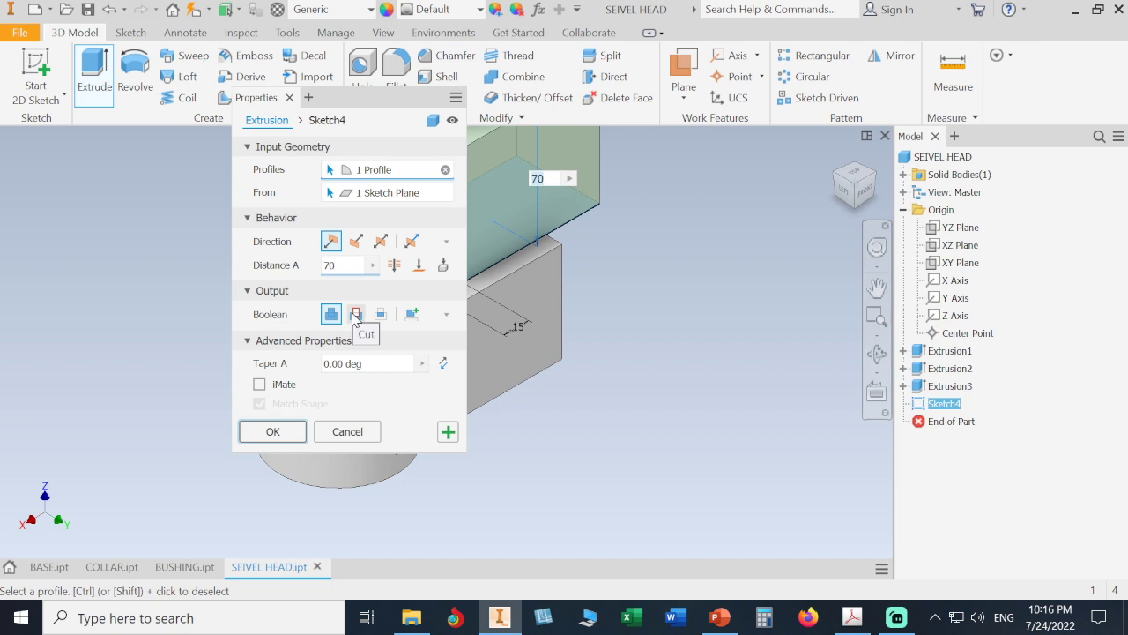
click(355, 314)
click(394, 265)
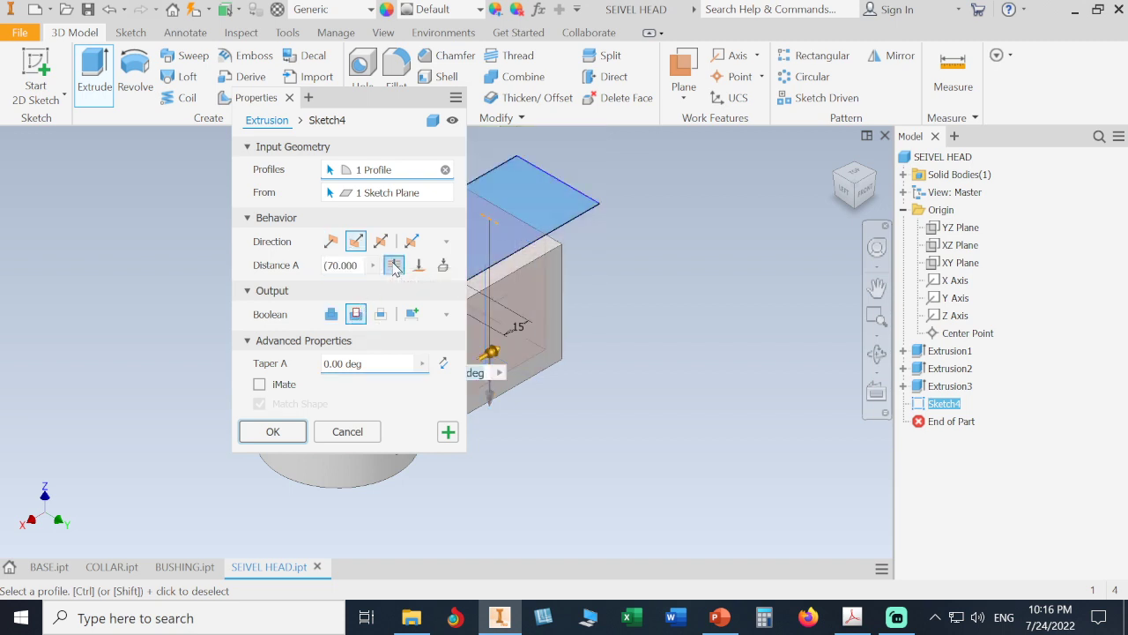
click(273, 432)
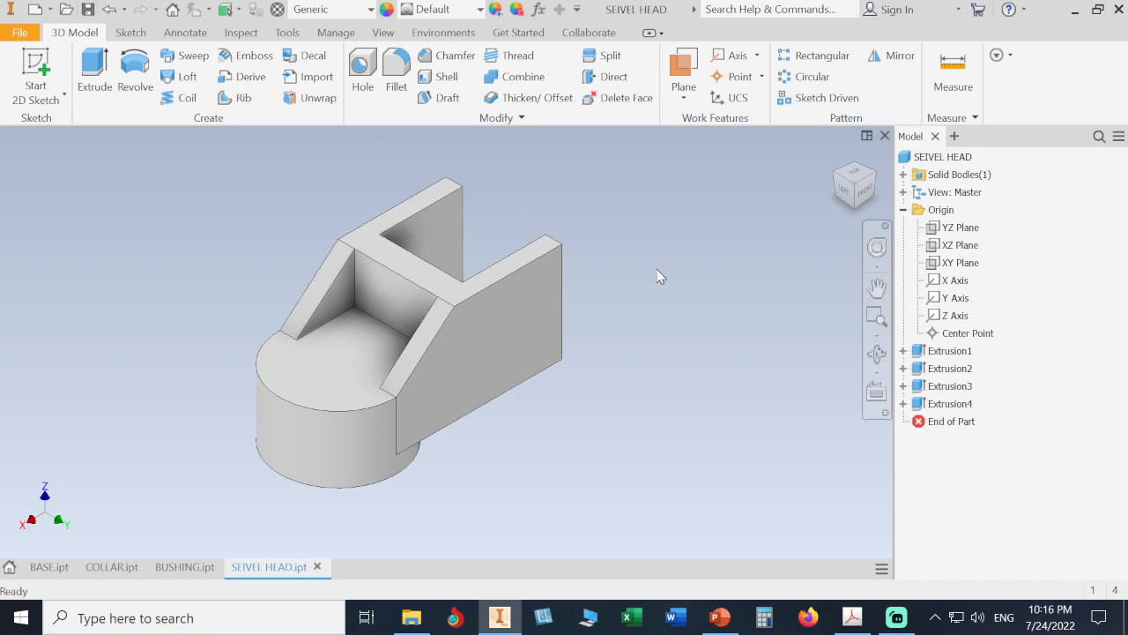
Step: Consult the fork-end dimensions in the PDF drawing and create a sketch on the arm's outer side face on the positive Y side
click(881, 176)
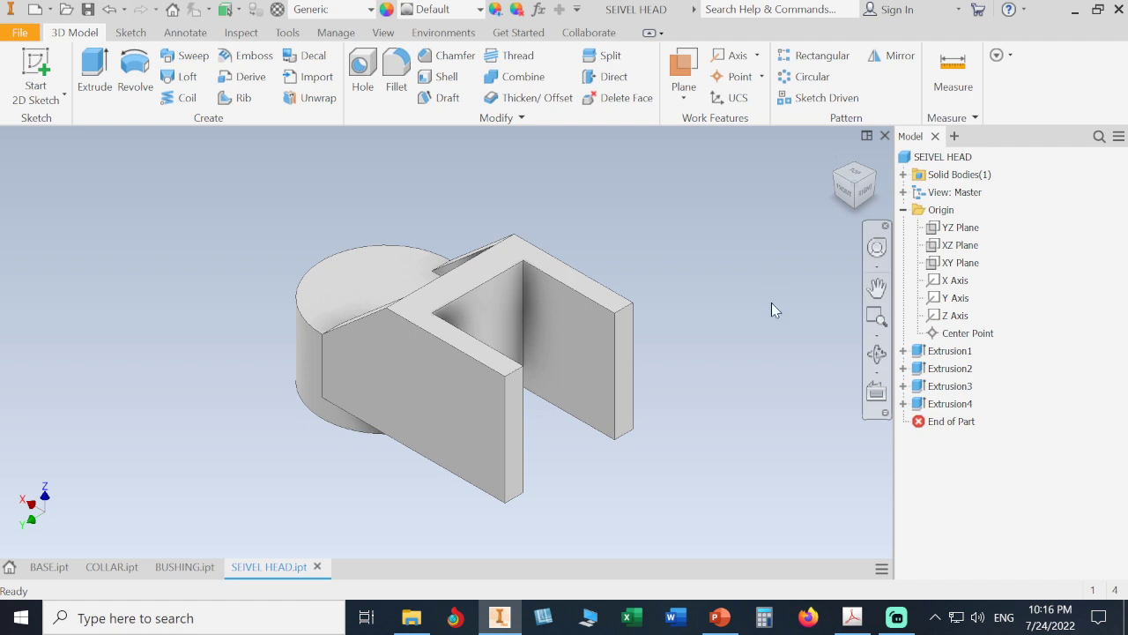
click(852, 617)
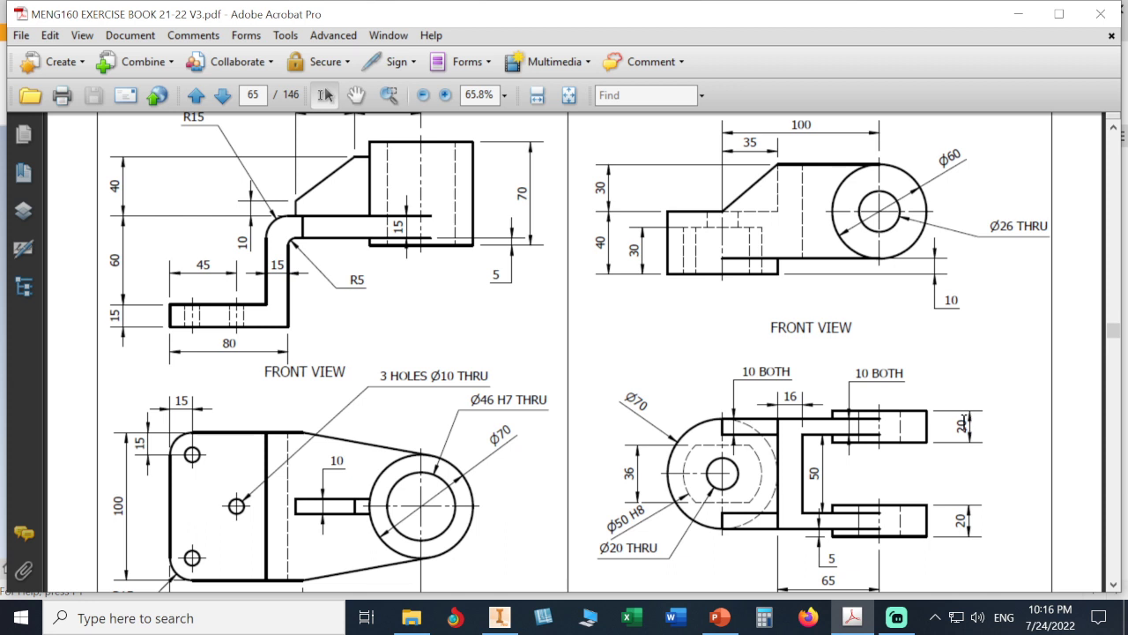
click(499, 617)
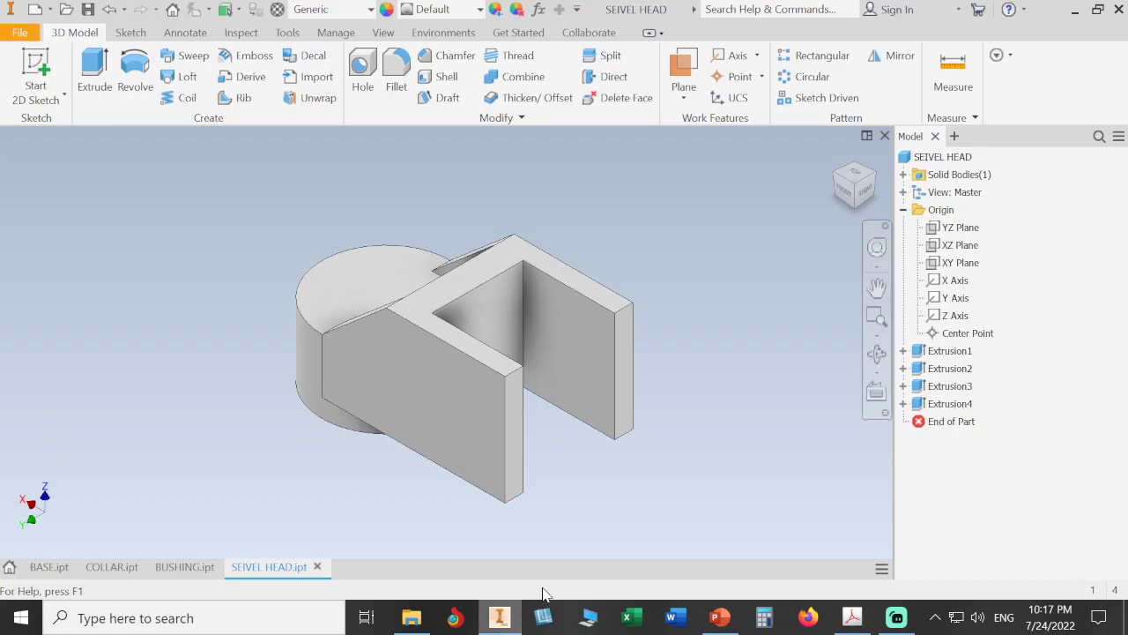
click(480, 445)
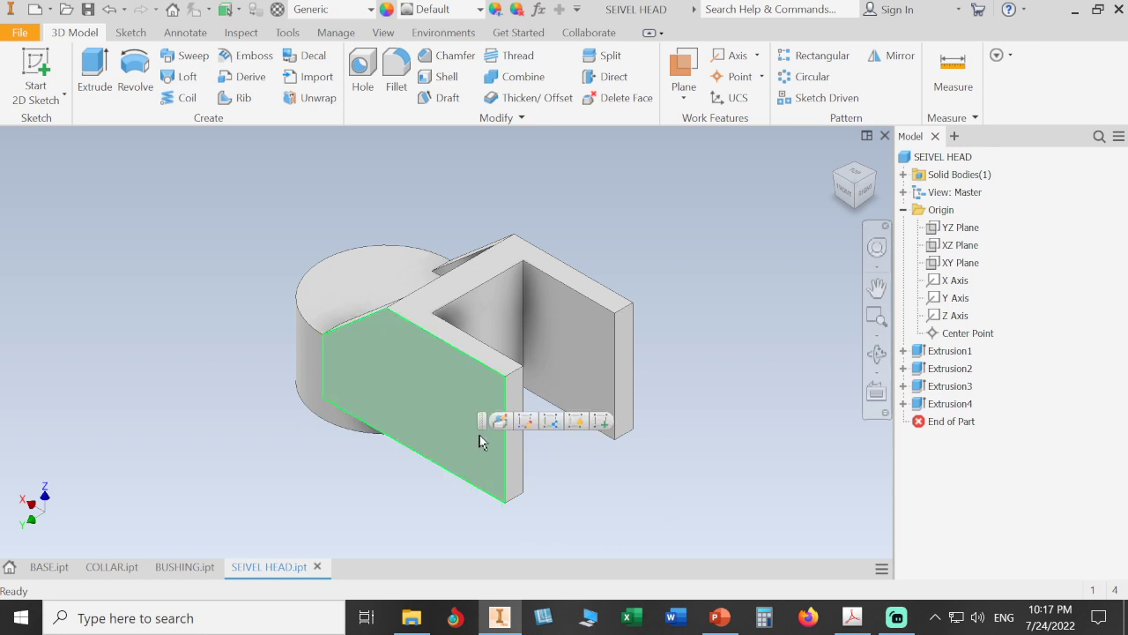
click(643, 493)
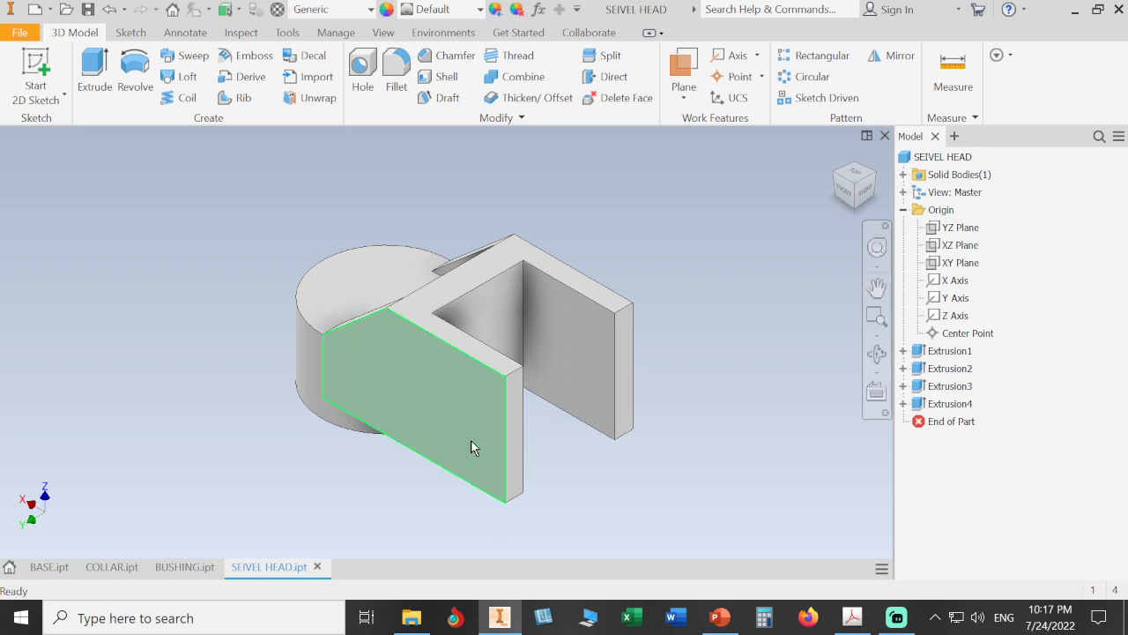
click(499, 463)
click(592, 415)
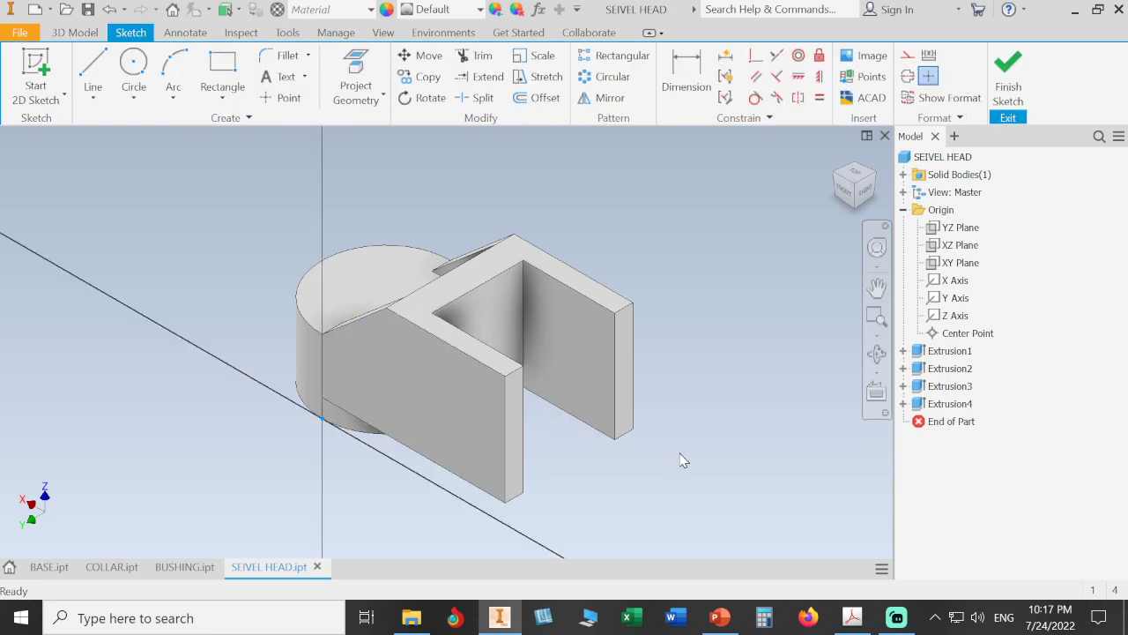
Step: Draw a circle centred on the midpoint of the arm's vertical end edge and passing through that edge's upper corner
click(132, 69)
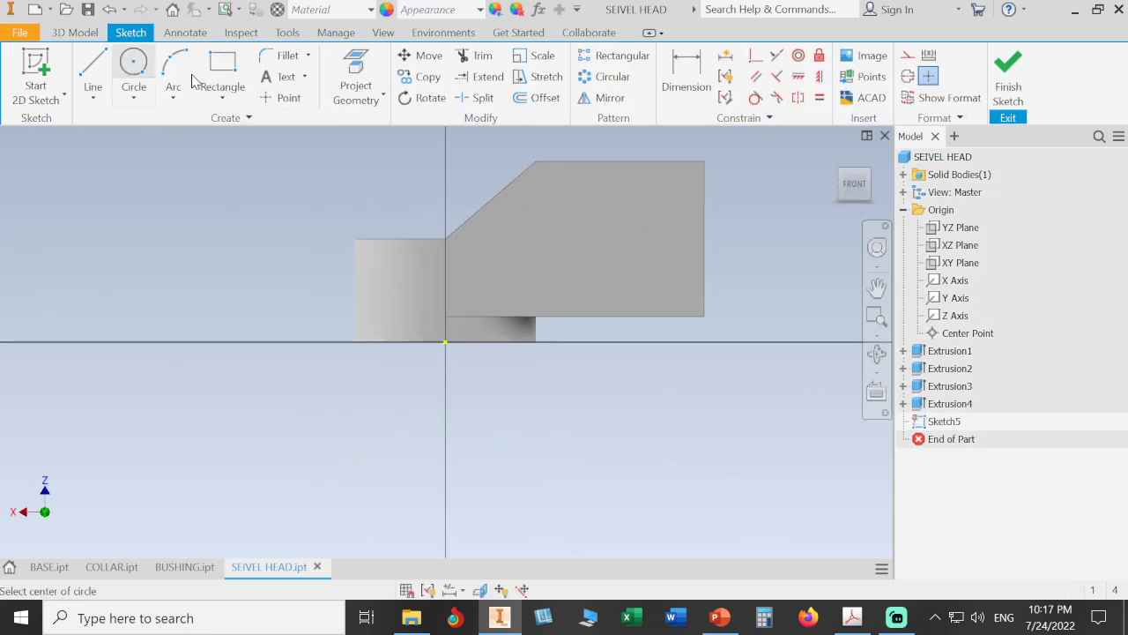
click(703, 238)
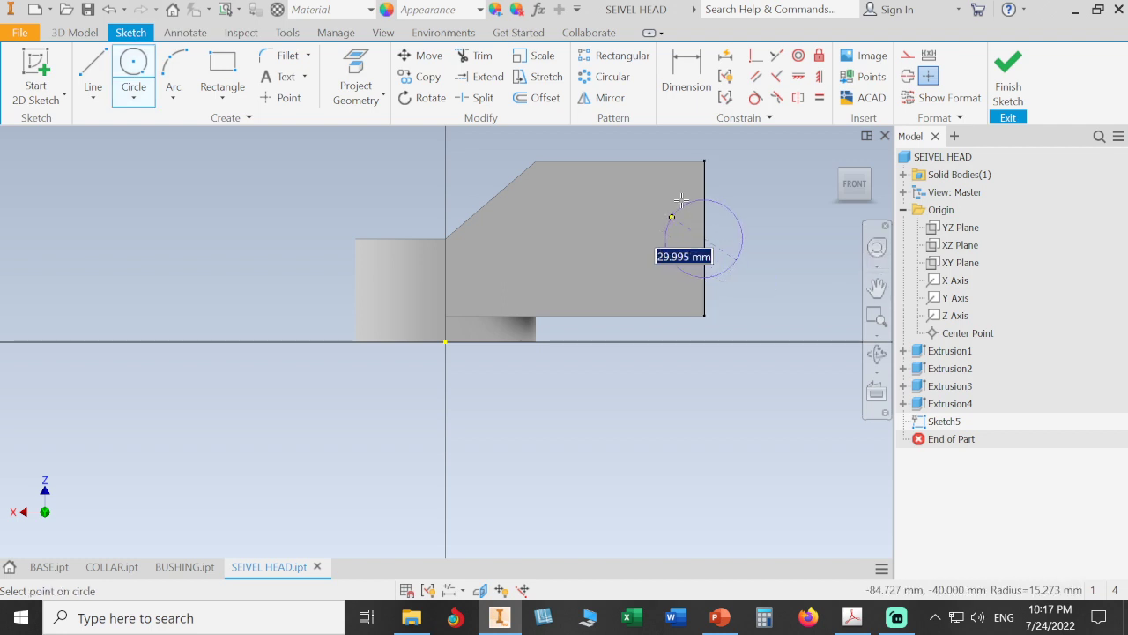
click(703, 162)
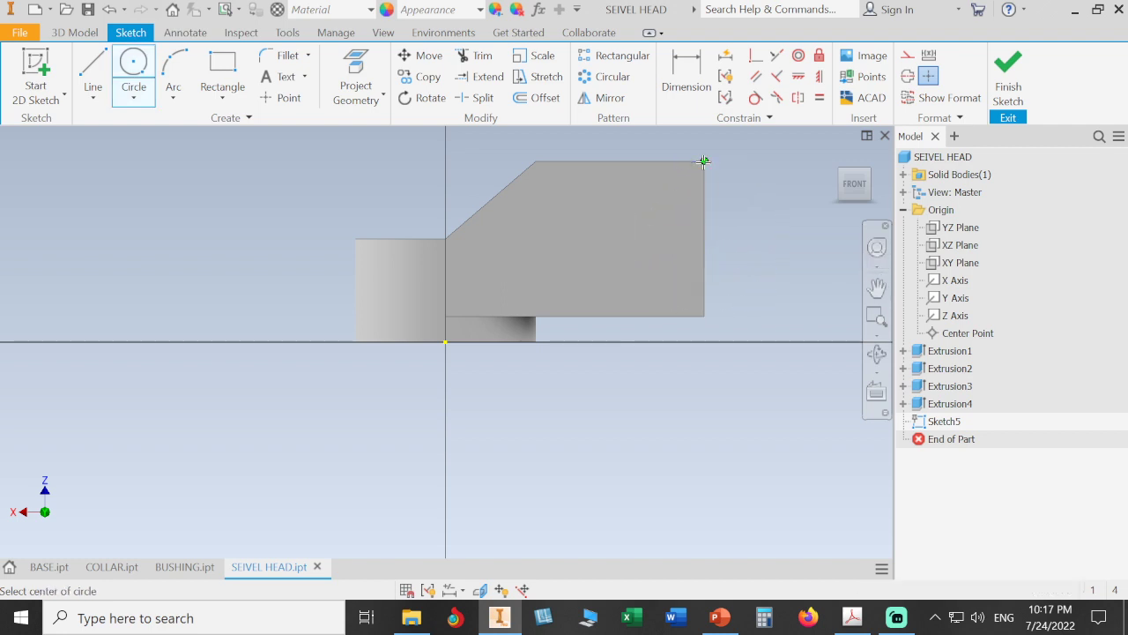
right_click(796, 182)
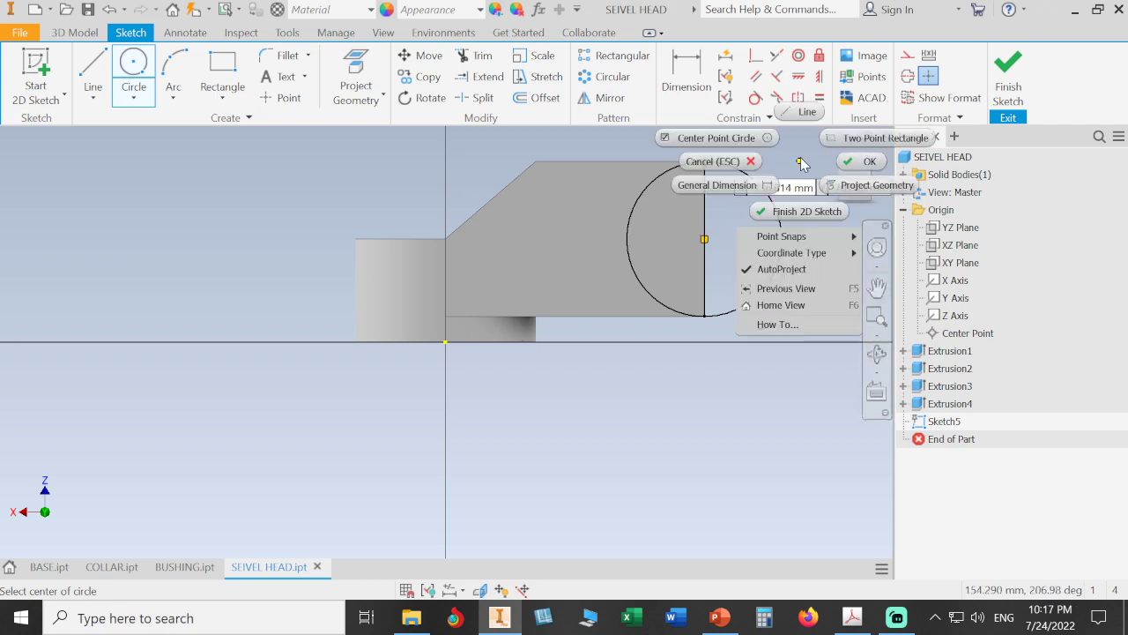
key(F2)
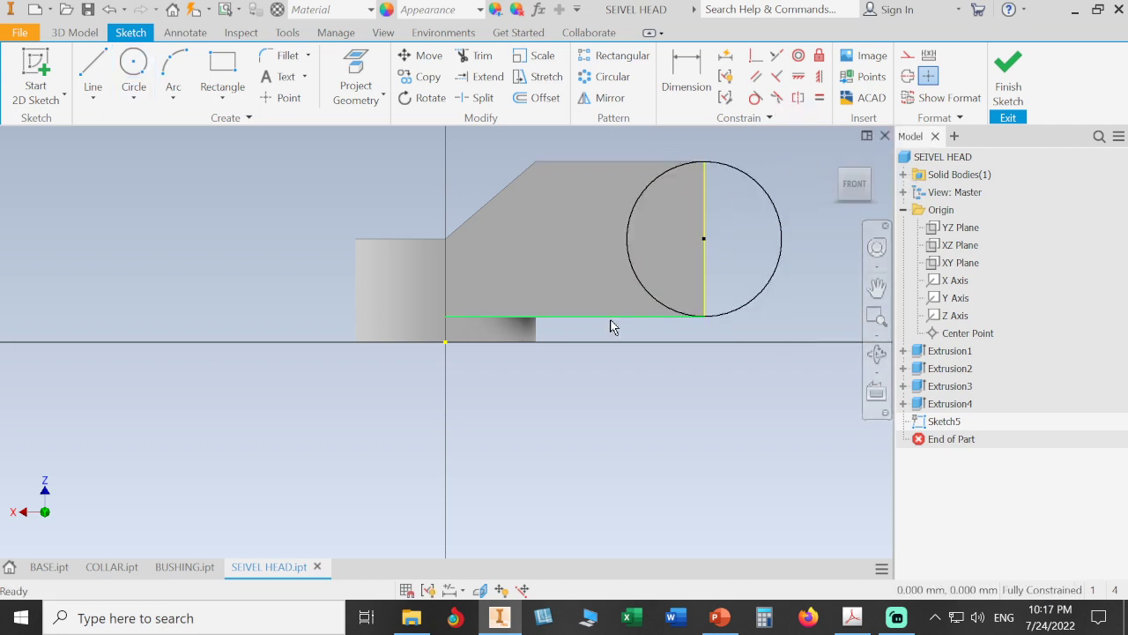
Step: Add a driven diameter dimension to the circle at the fork end
click(681, 84)
click(772, 210)
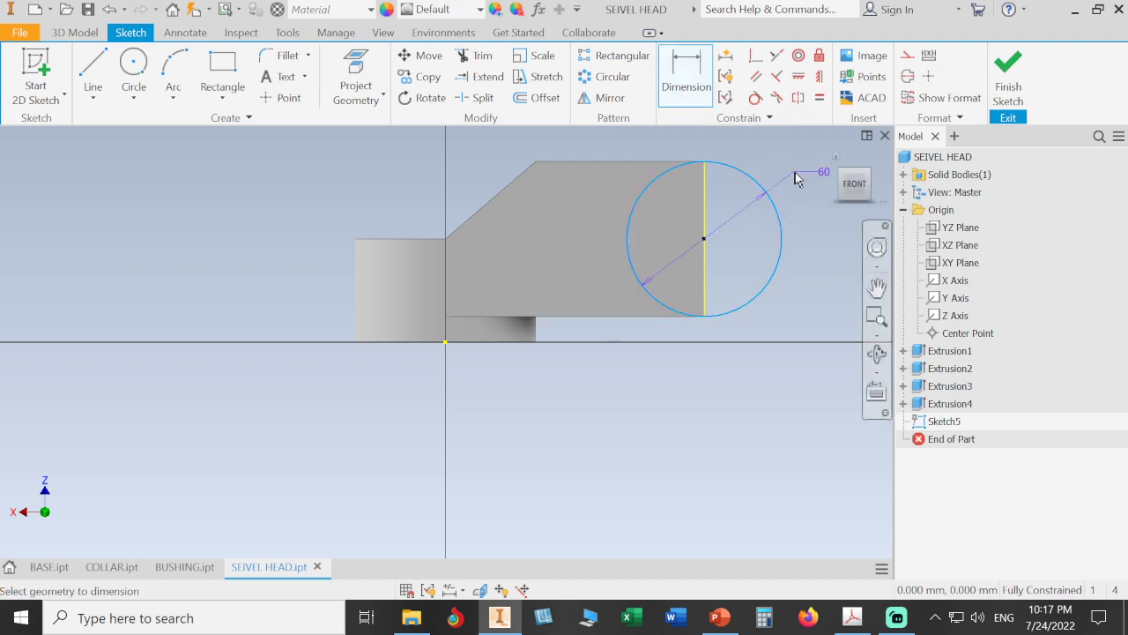
click(794, 179)
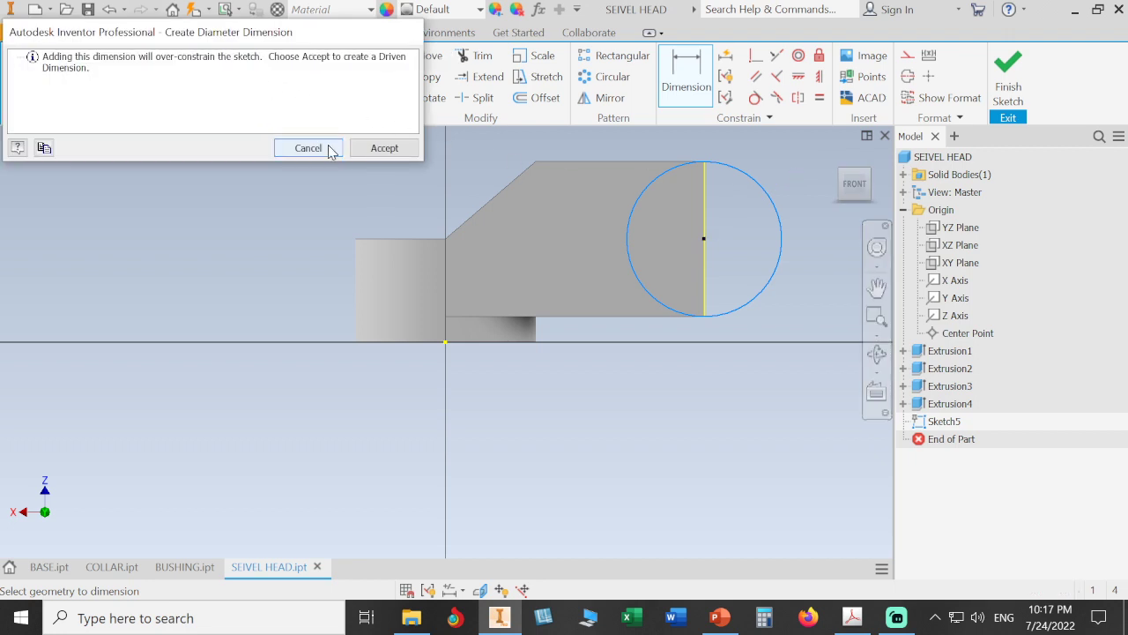
click(366, 148)
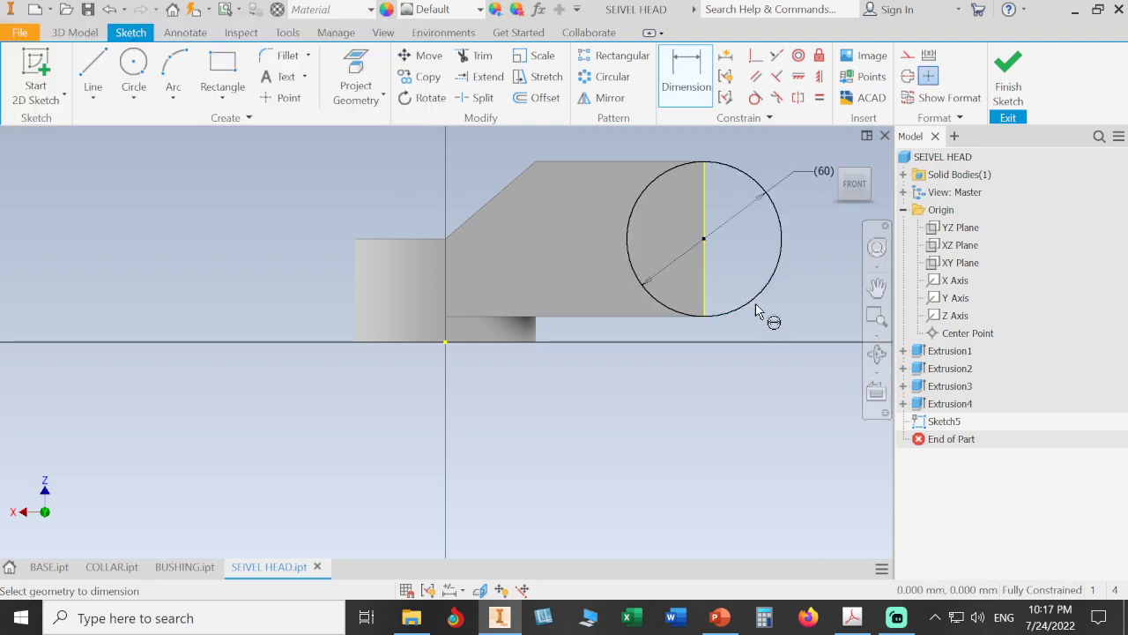
middle_drag(723, 337, 615, 372)
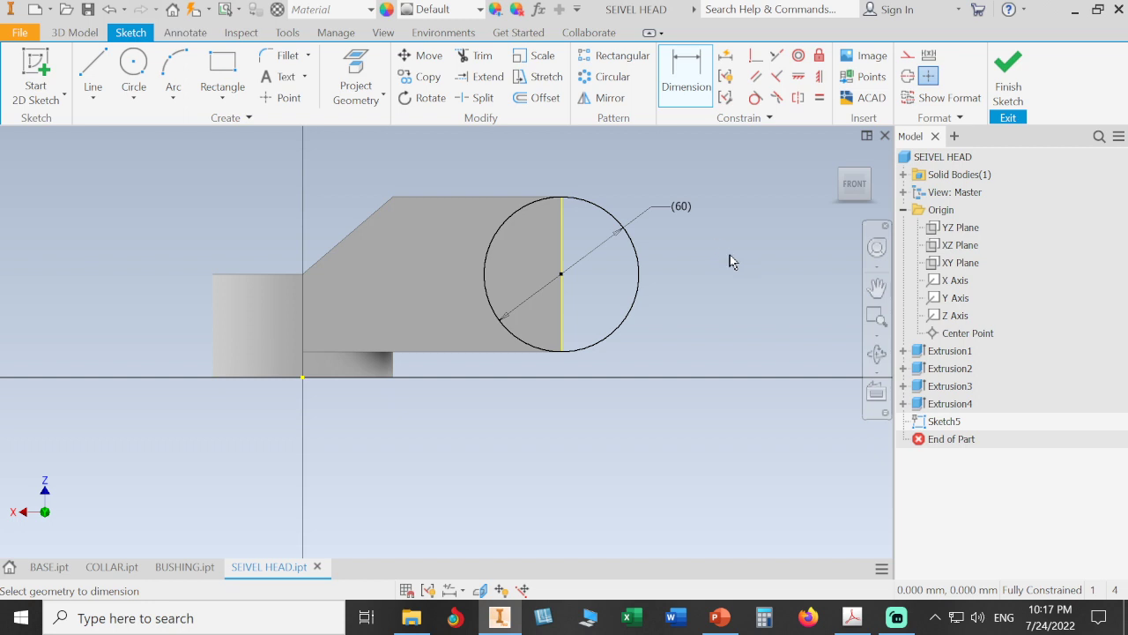
Step: Finish the sketch and set up a joined extrusion of both halves of the circle with a 5 mm outward distance
key(F6)
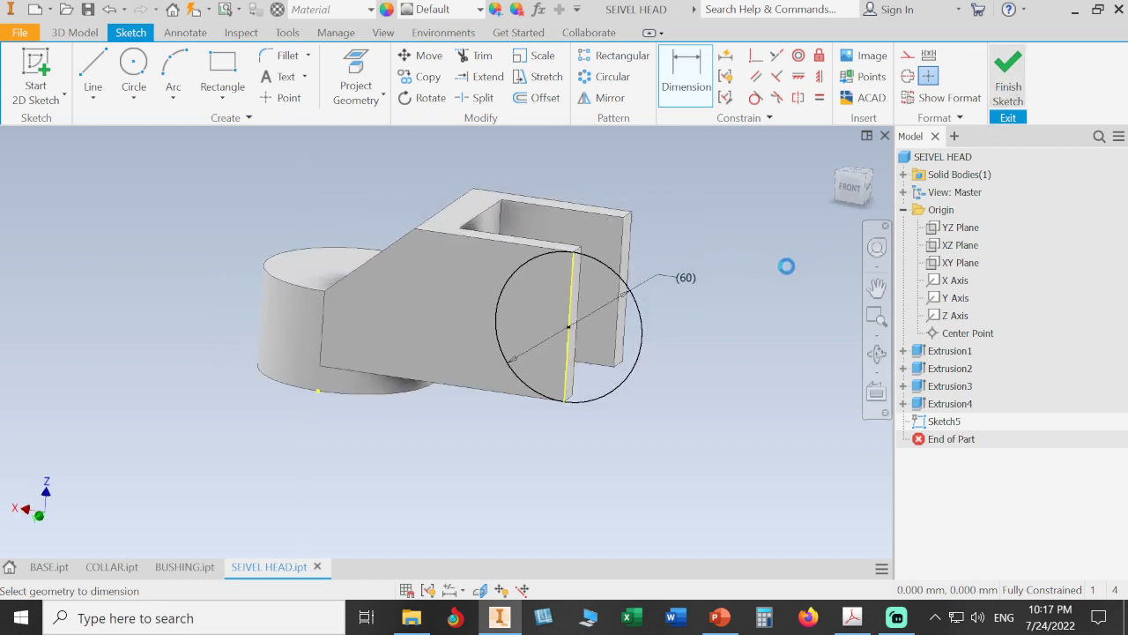
key(e)
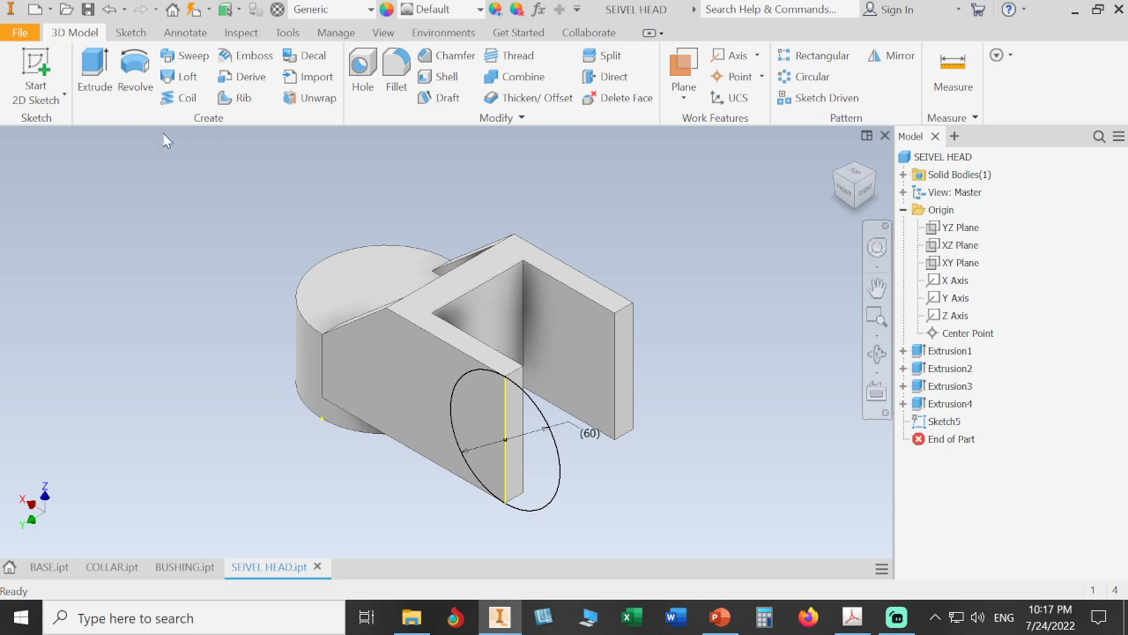
click(104, 84)
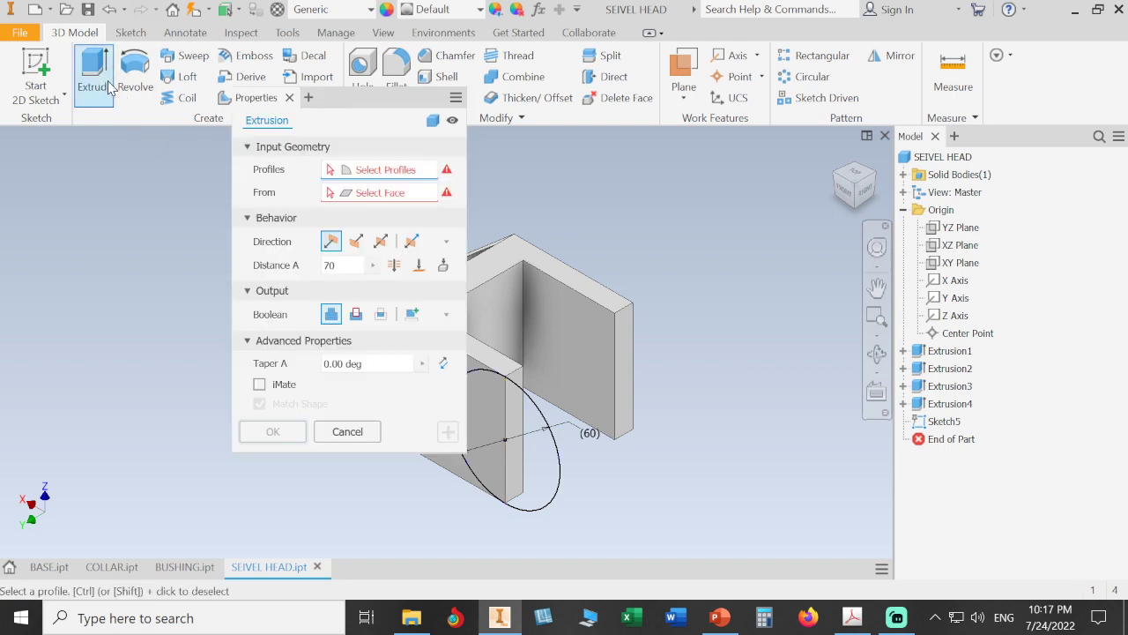
click(550, 479)
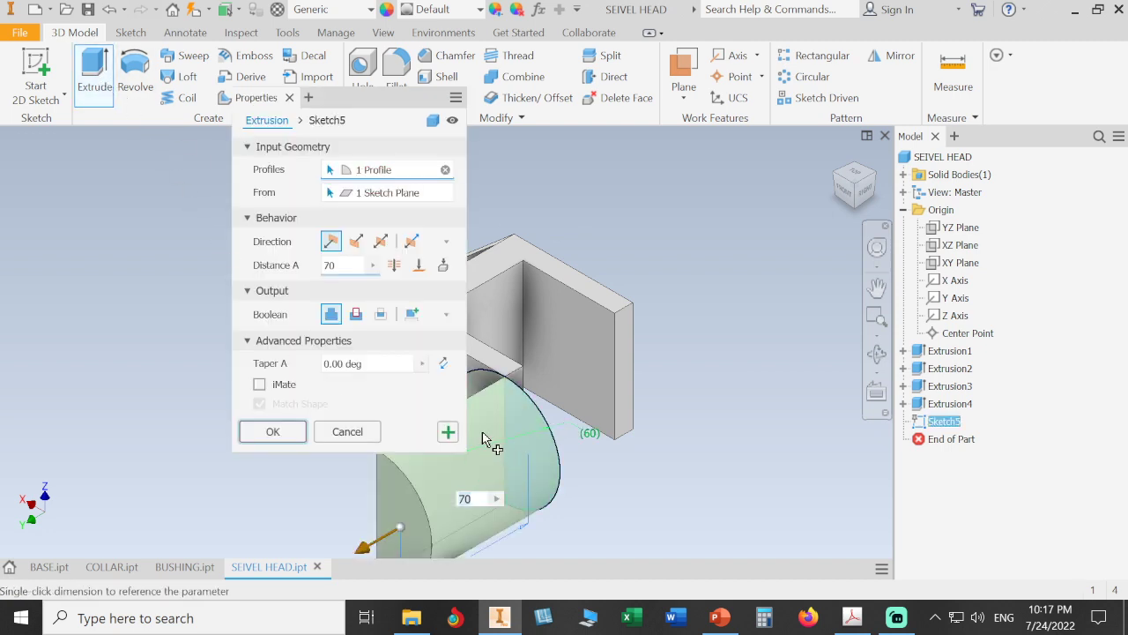
click(476, 400)
text(5)
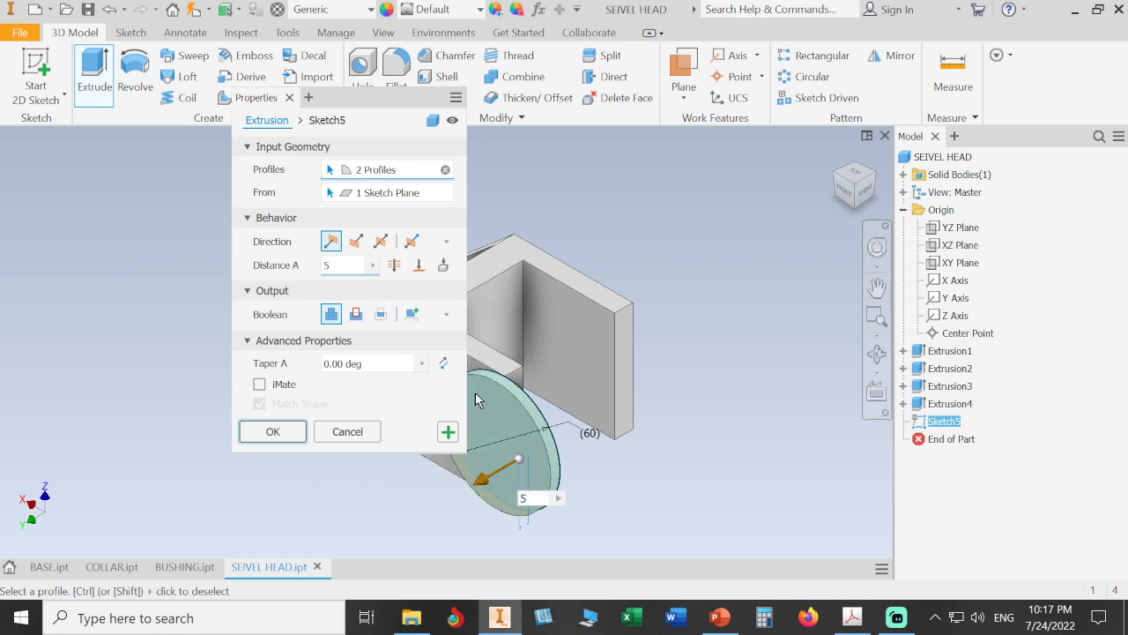
Step: Make the boss extrusion asymmetric with a second distance of 15 mm towards the fork's inside, and create it
click(411, 243)
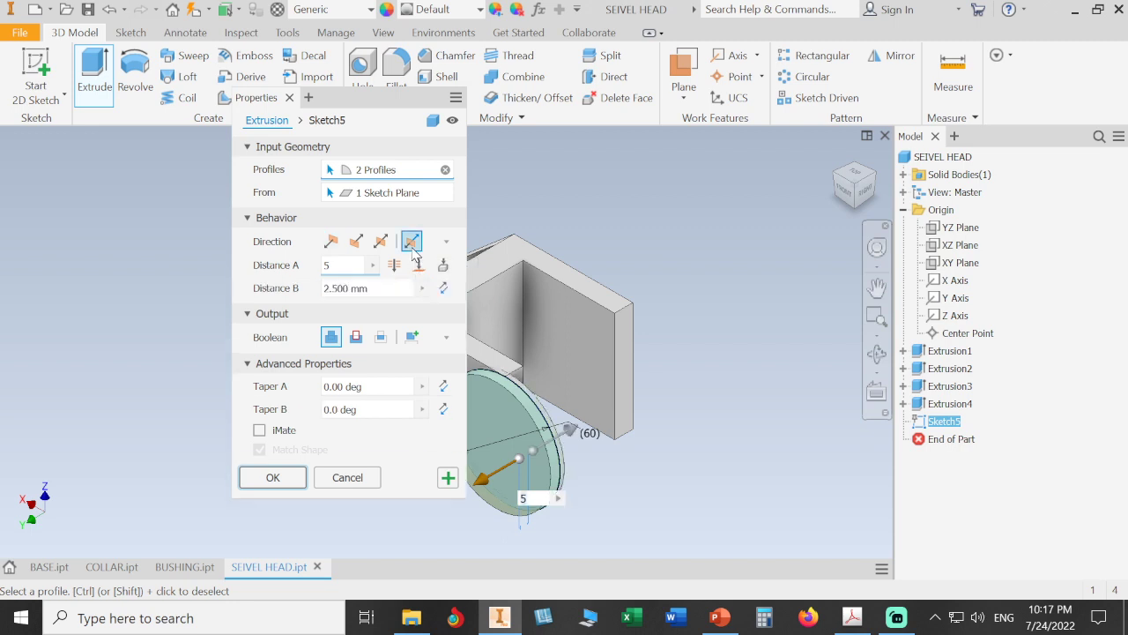
key(Tab)
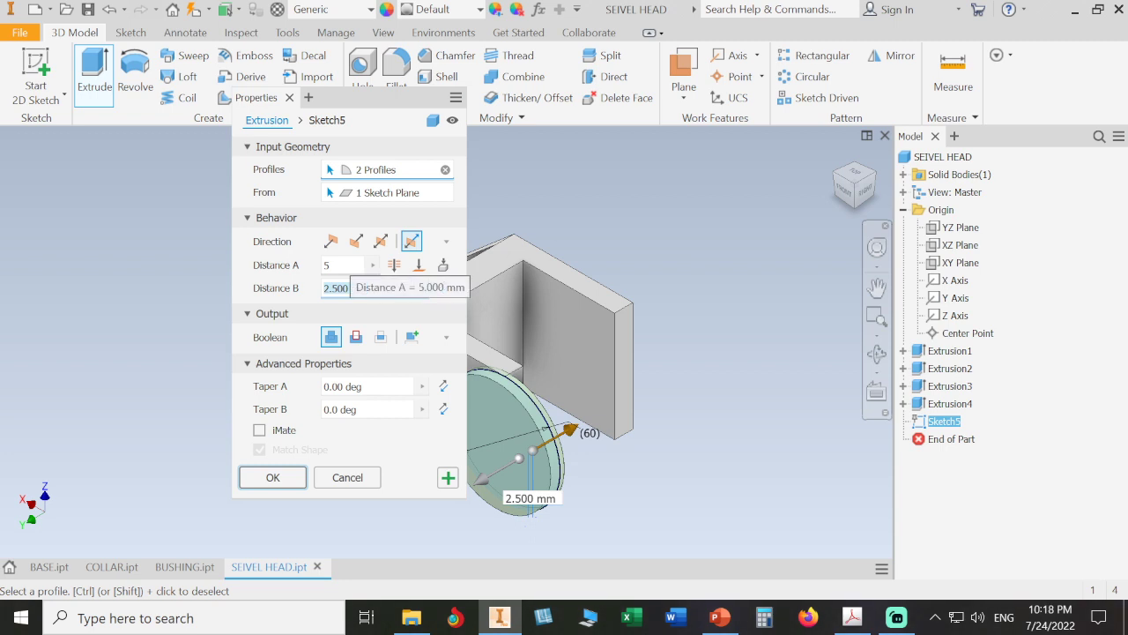
text(15)
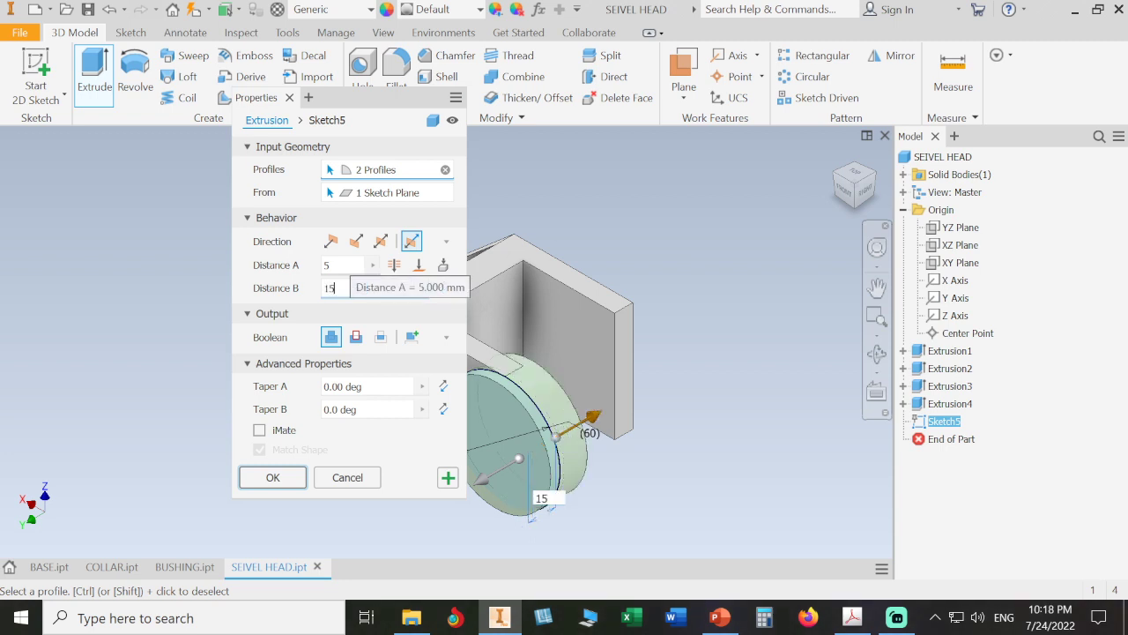
click(865, 192)
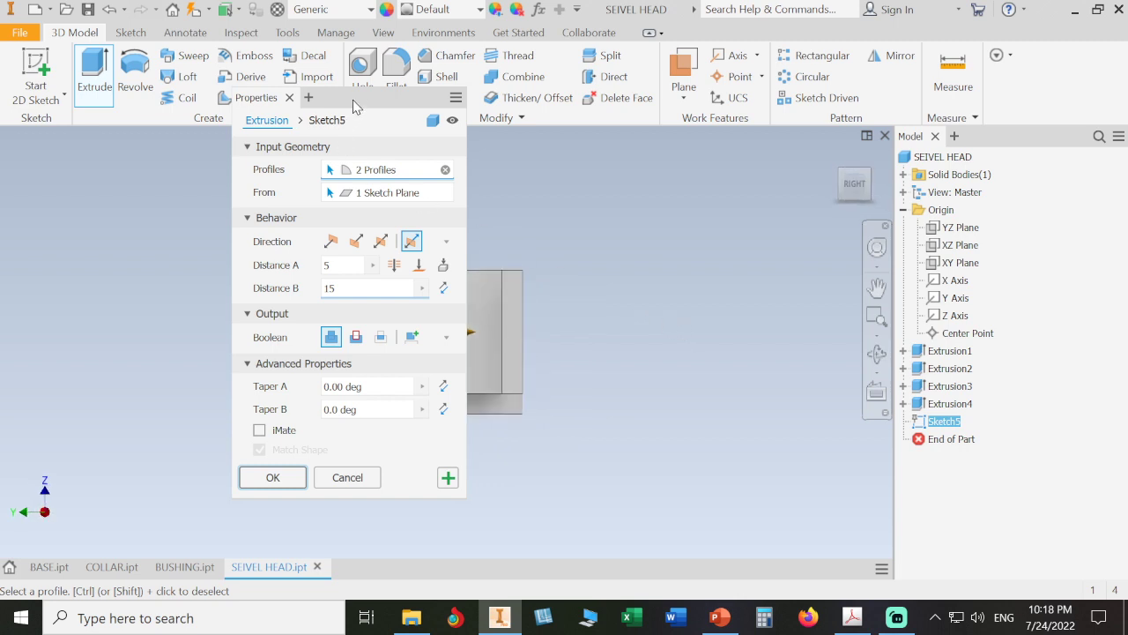
drag(368, 97, 754, 121)
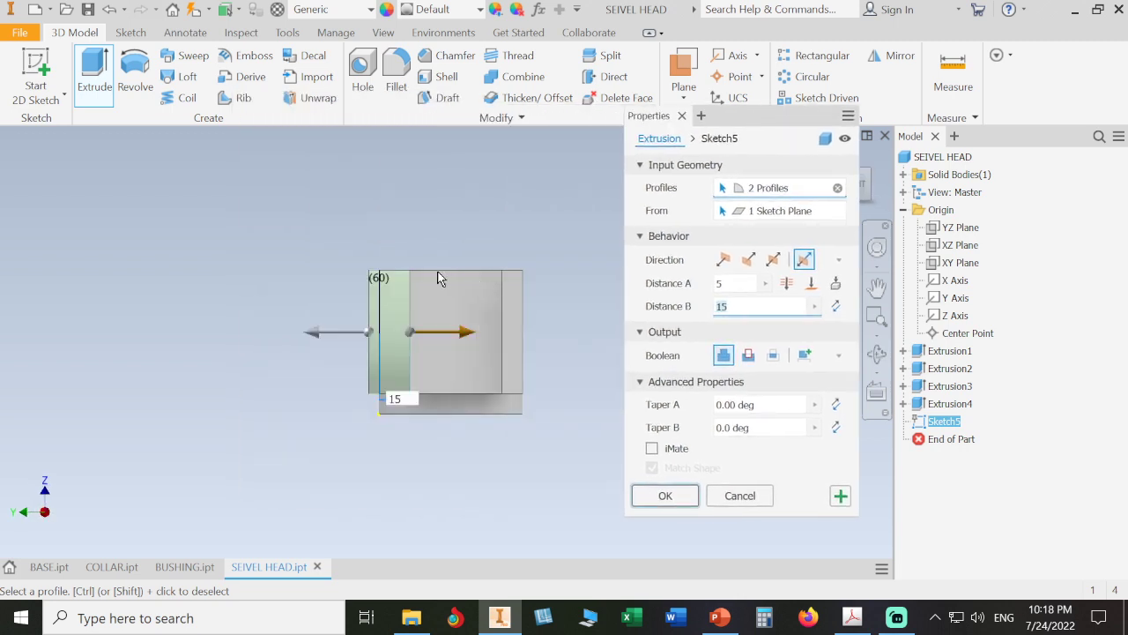
shift+middle_drag(441, 279, 433, 309)
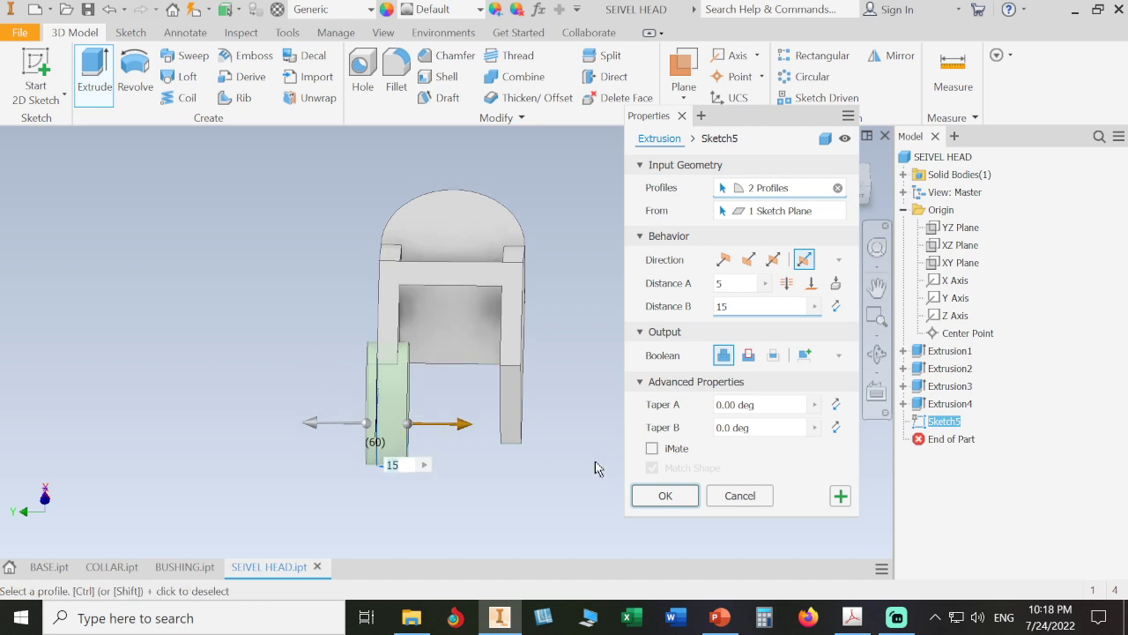
click(663, 497)
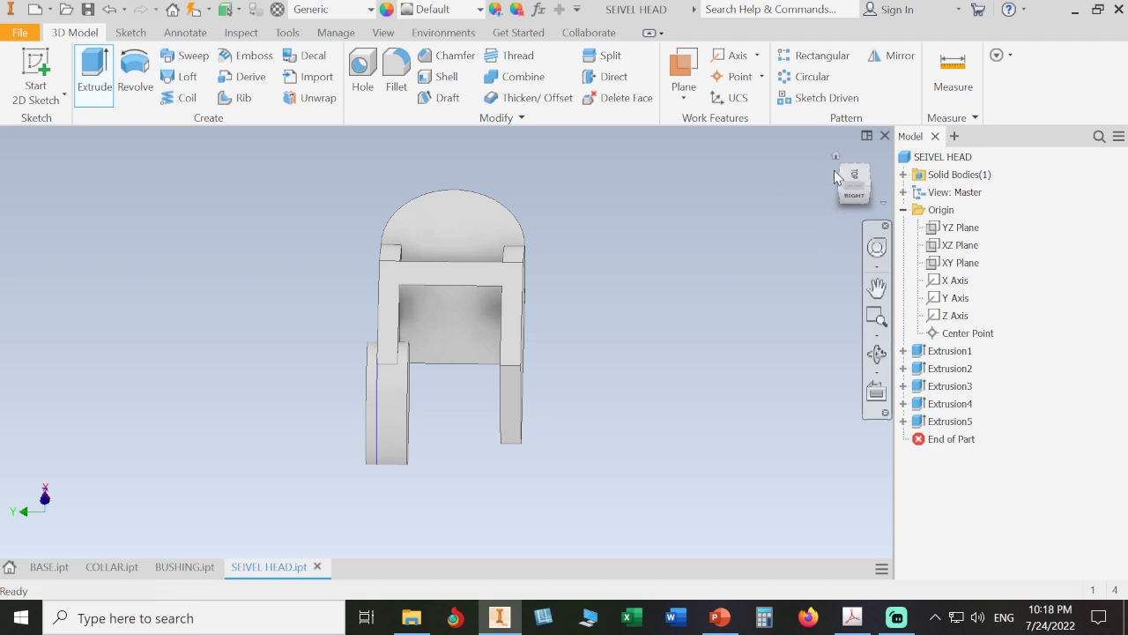
Step: Check the fork views in the PDF drawing and mirror the boss extrusion about the XZ plane onto the other prong
click(838, 158)
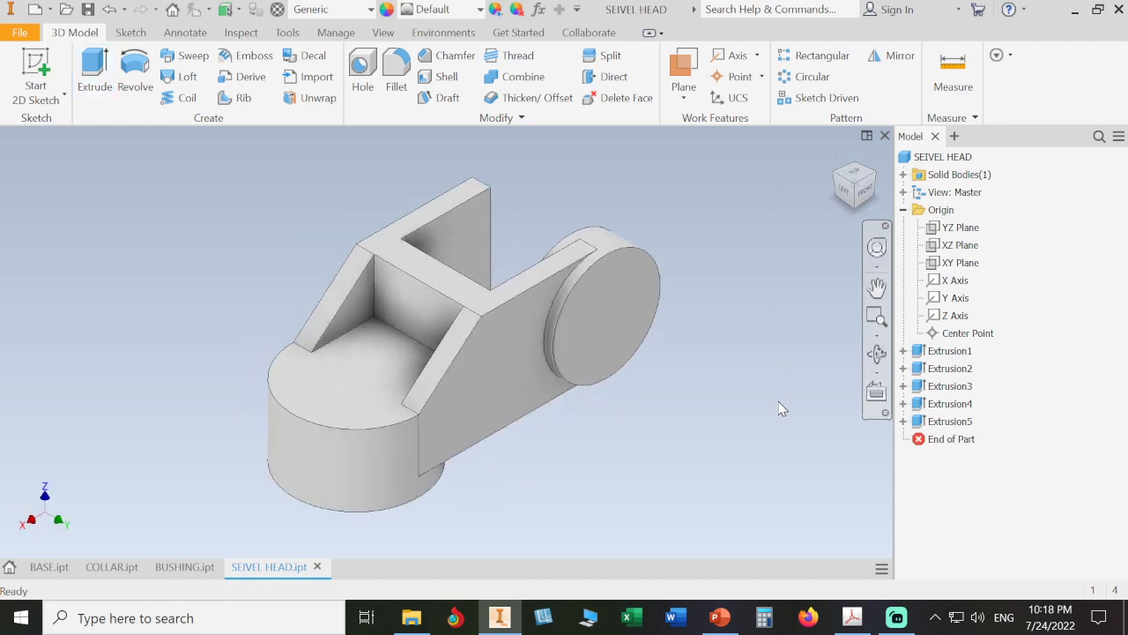
click(855, 620)
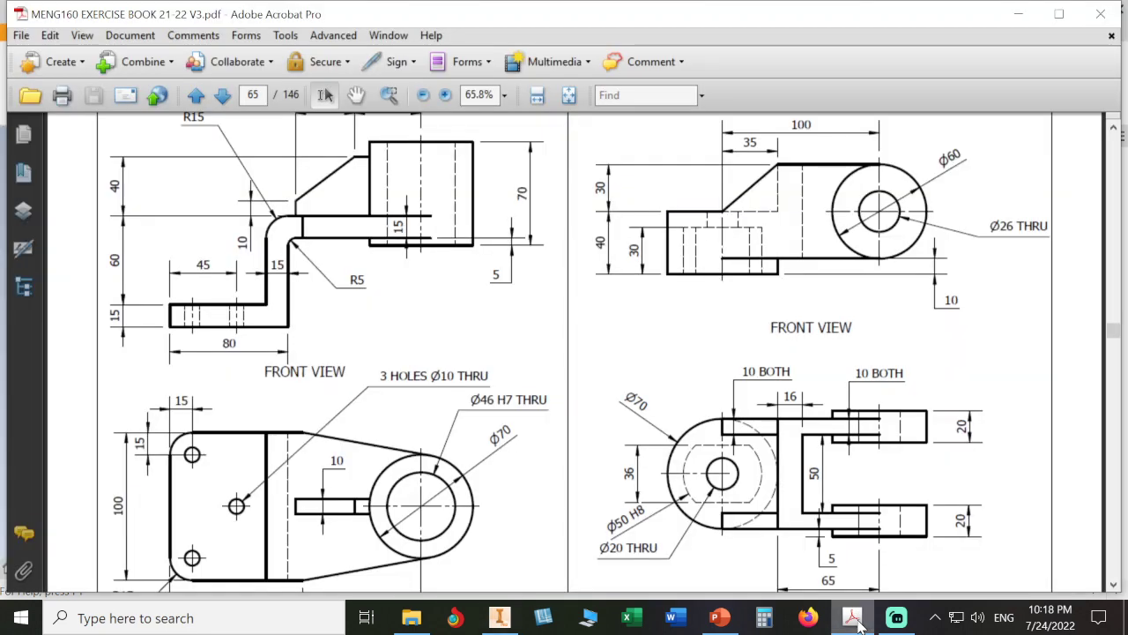
click(855, 620)
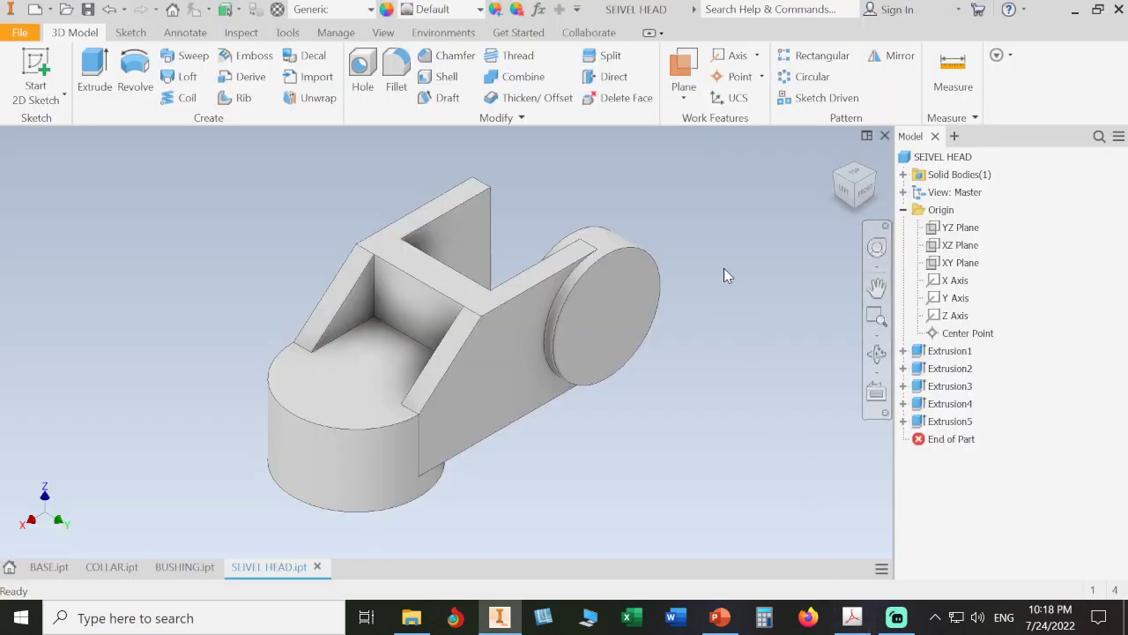
click(873, 62)
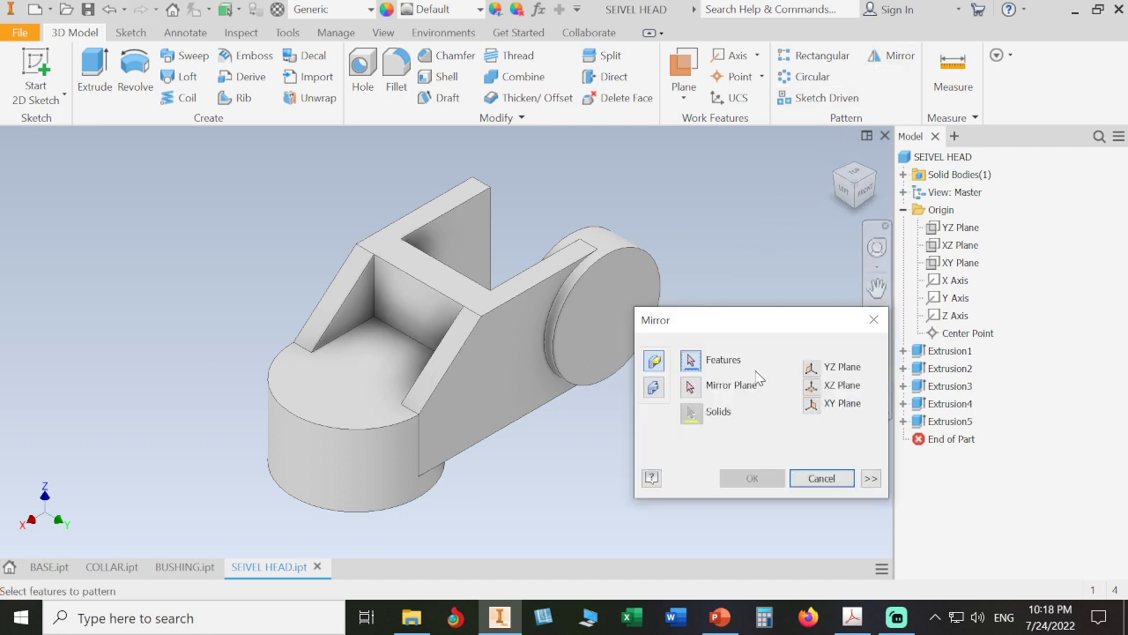
click(951, 423)
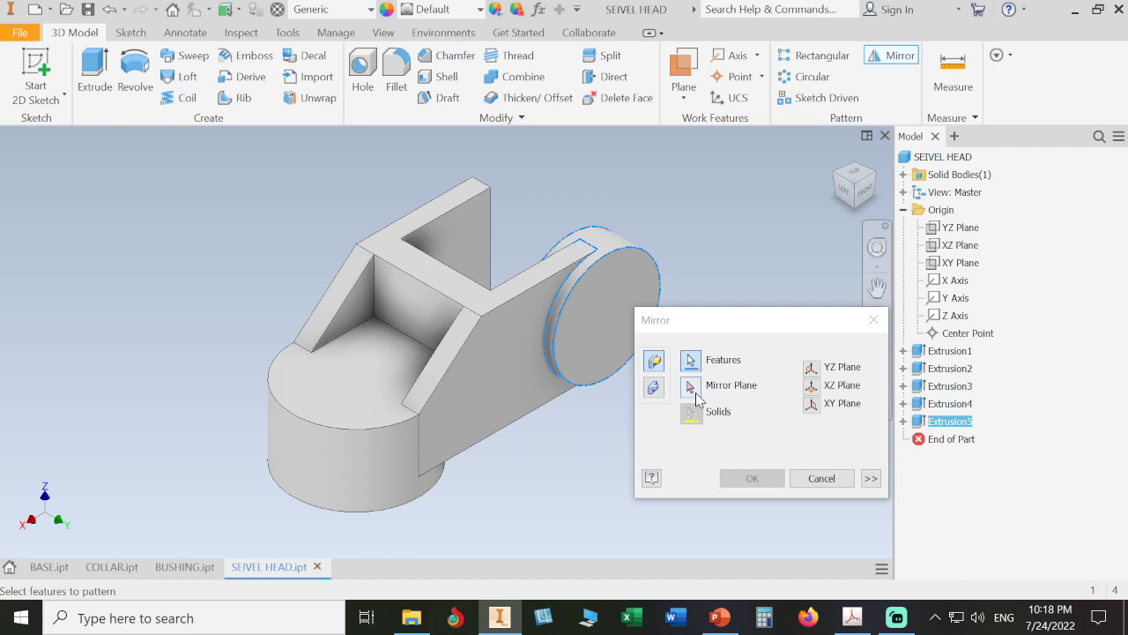
click(693, 391)
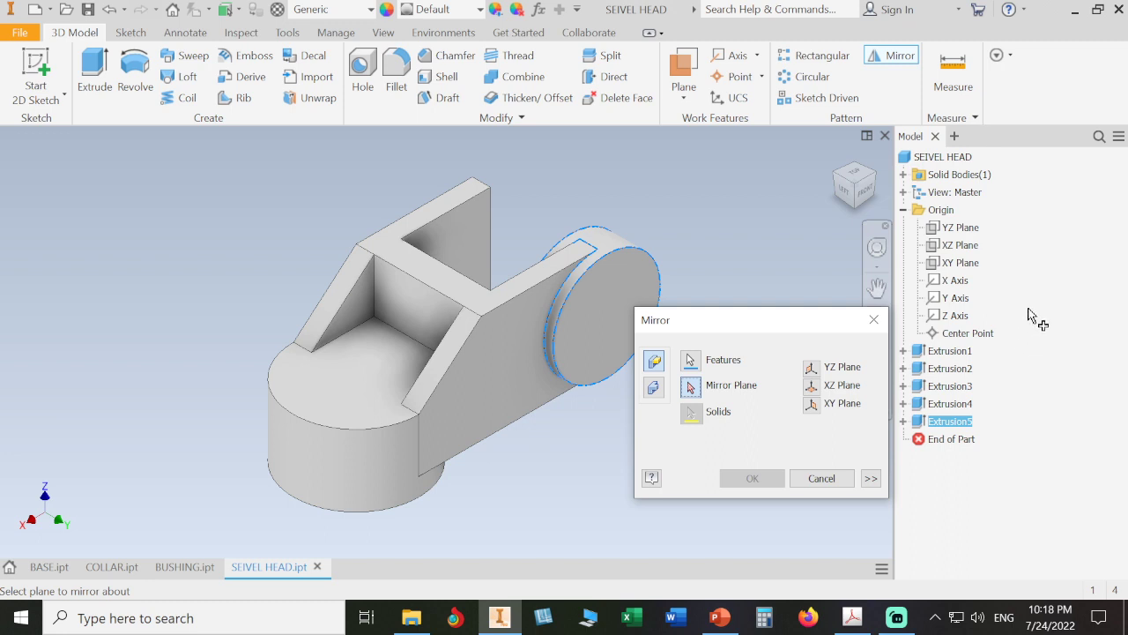
click(976, 250)
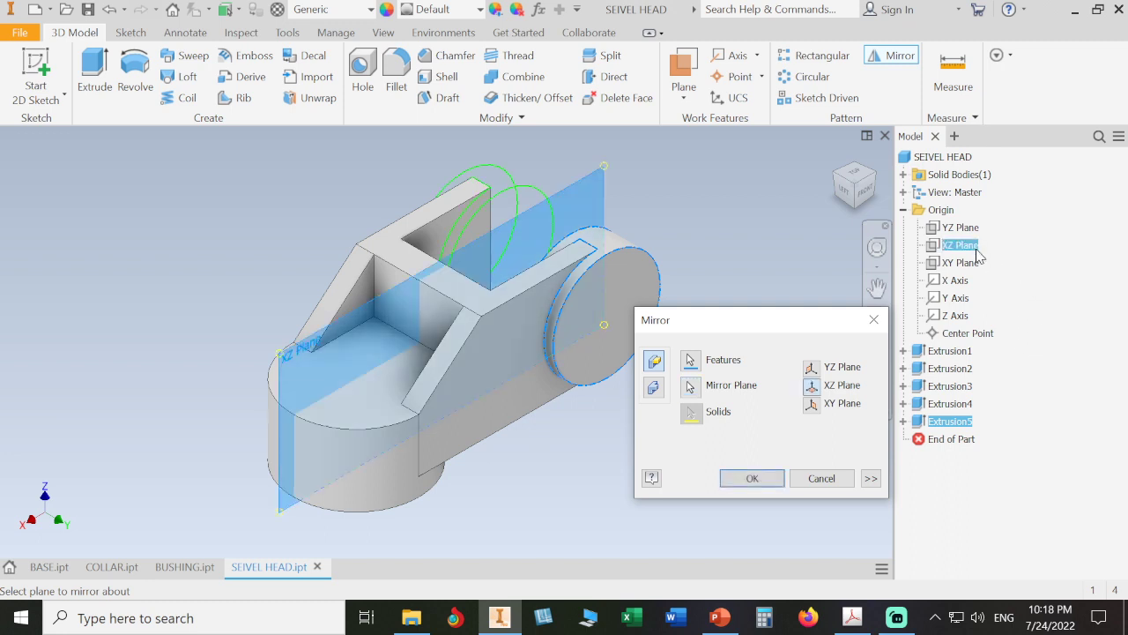
click(860, 180)
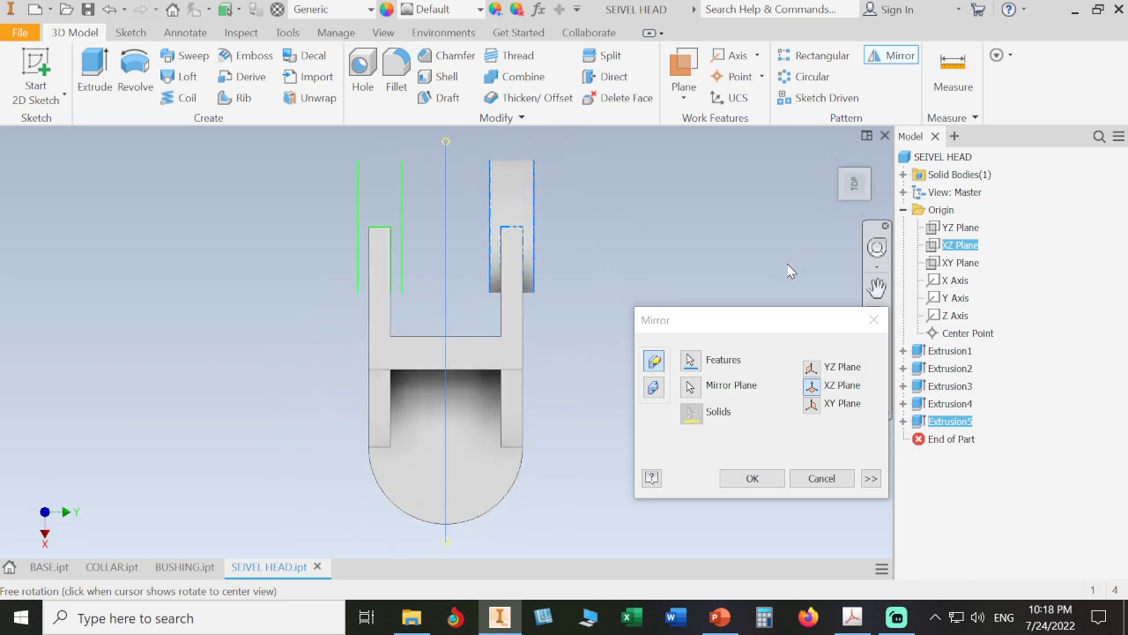
click(756, 479)
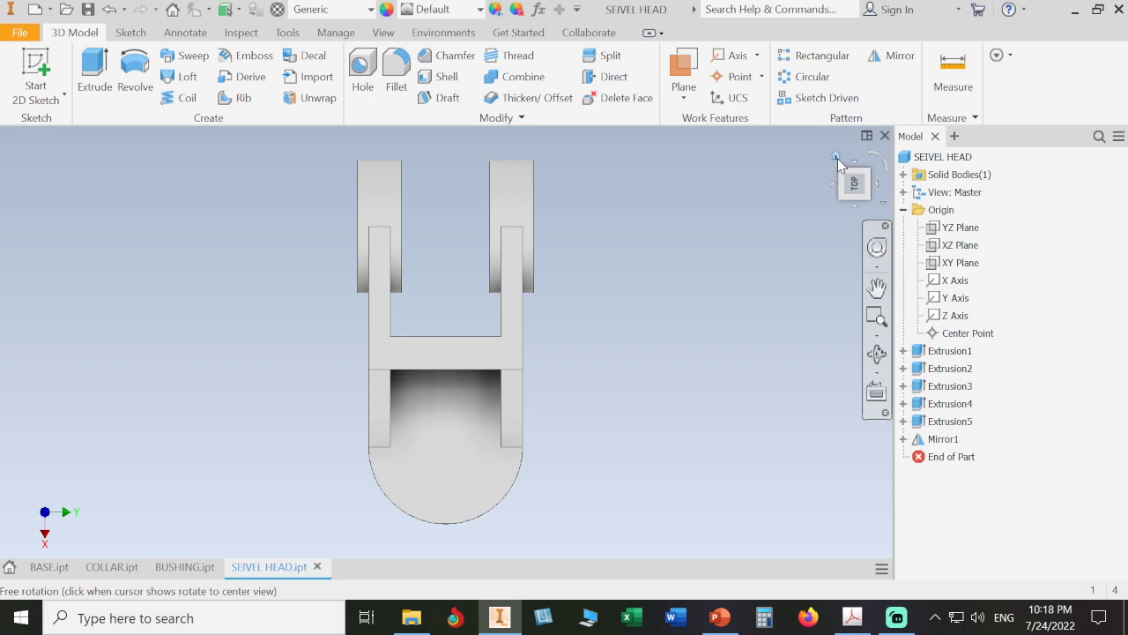
click(836, 156)
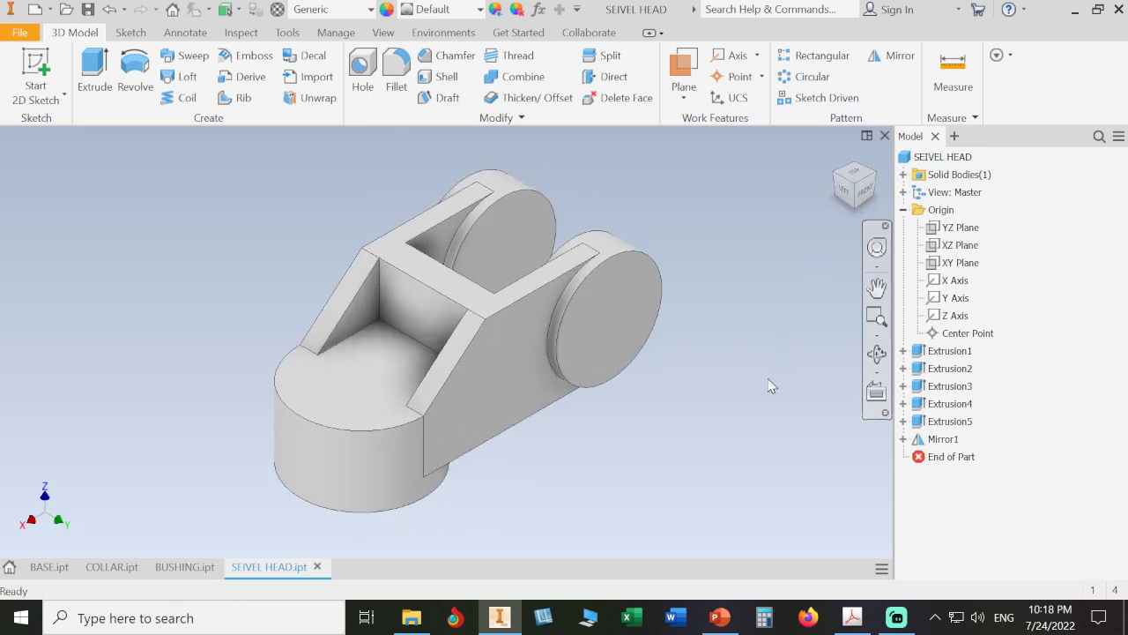
Step: Save the part and create a sketch on the flat underside of the cylindrical hub
click(87, 8)
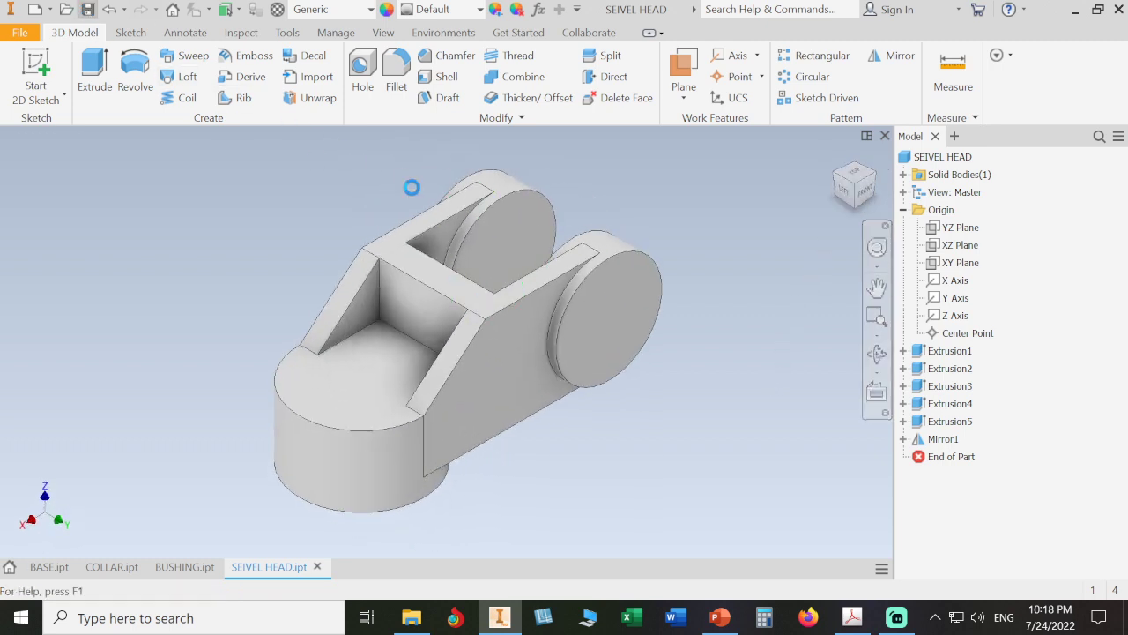
click(856, 209)
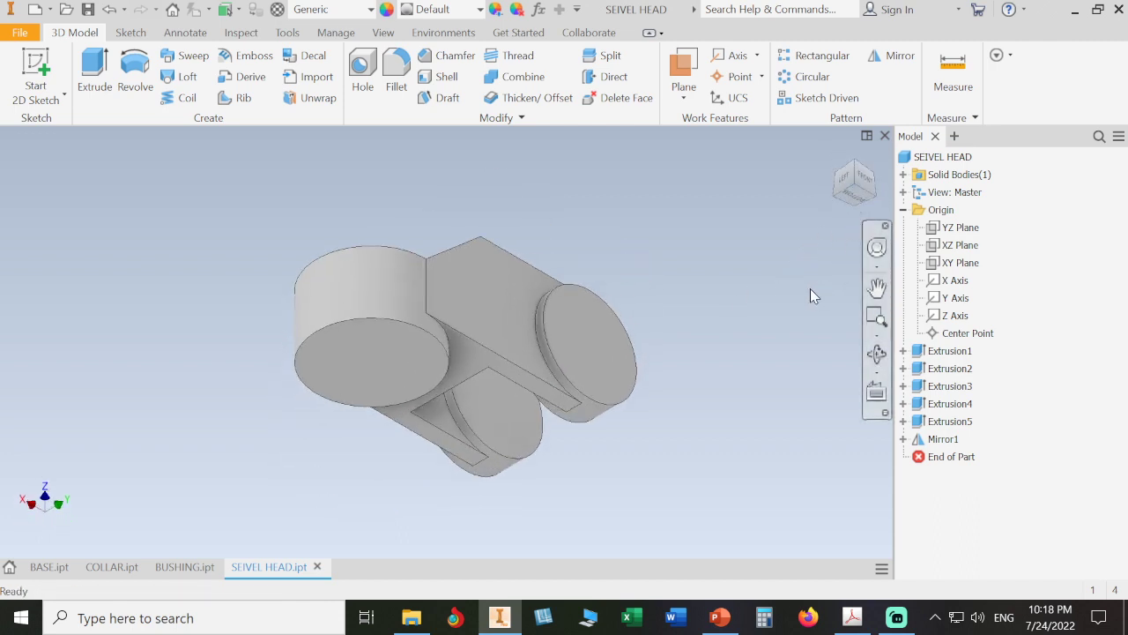
click(376, 351)
click(502, 338)
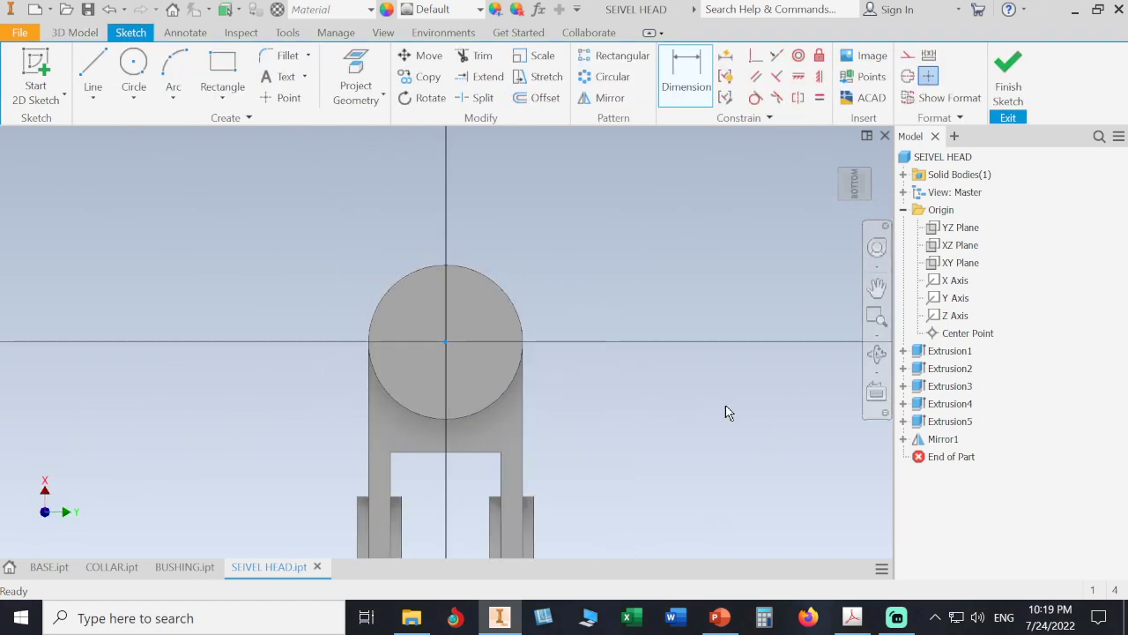
Step: Consult the hub's bore dimensions in the PDF drawing and draw a 50 mm diameter circle centred on the origin
click(853, 617)
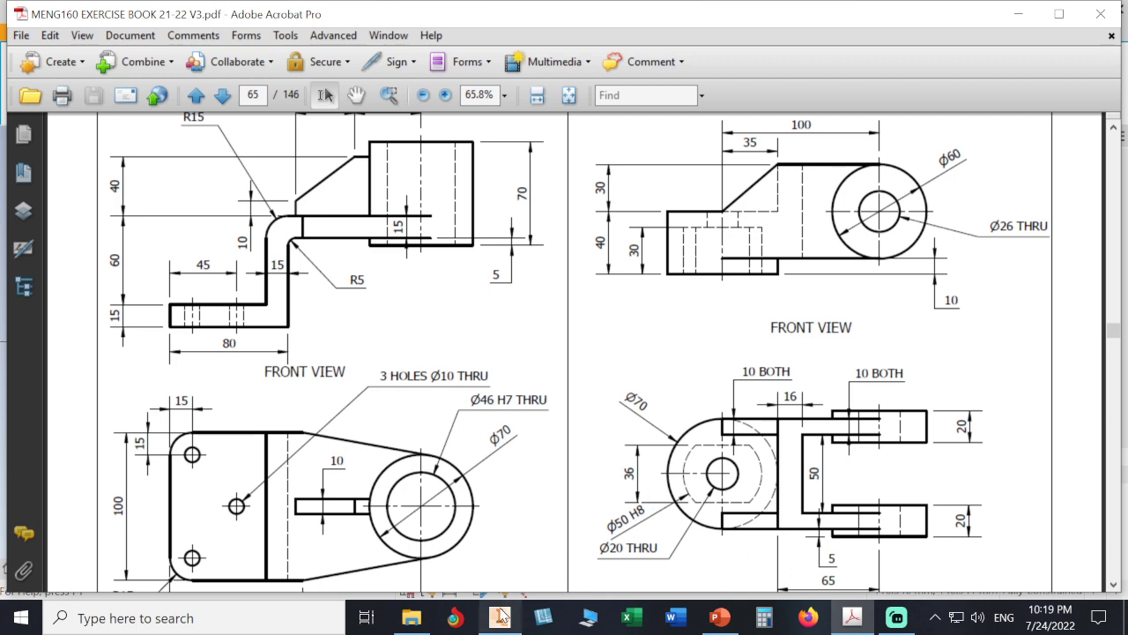
click(498, 617)
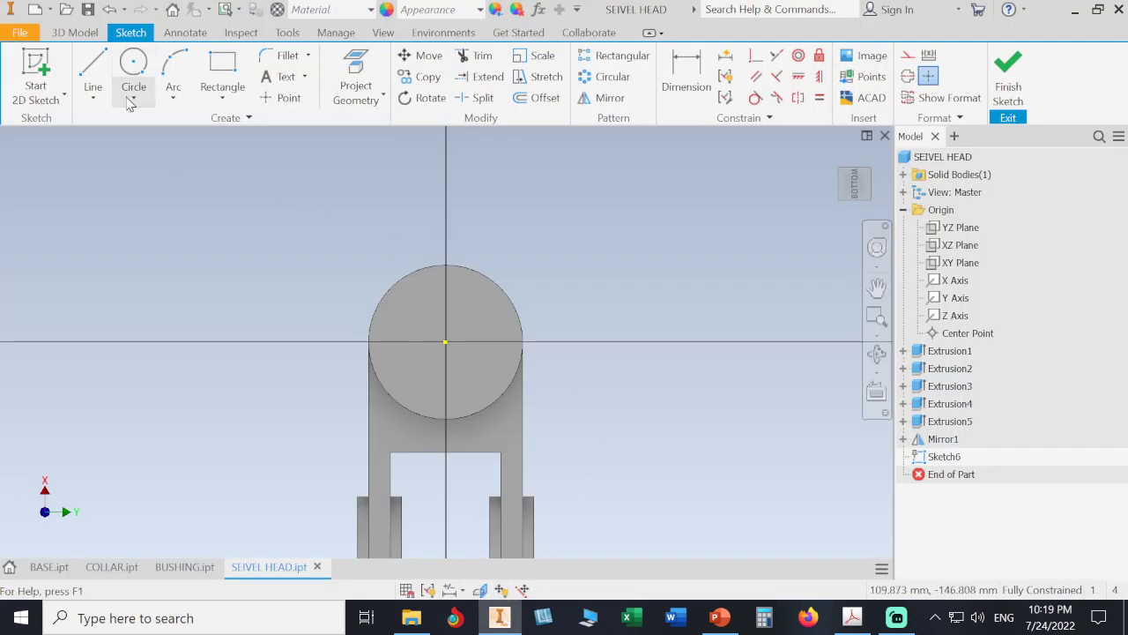
click(133, 64)
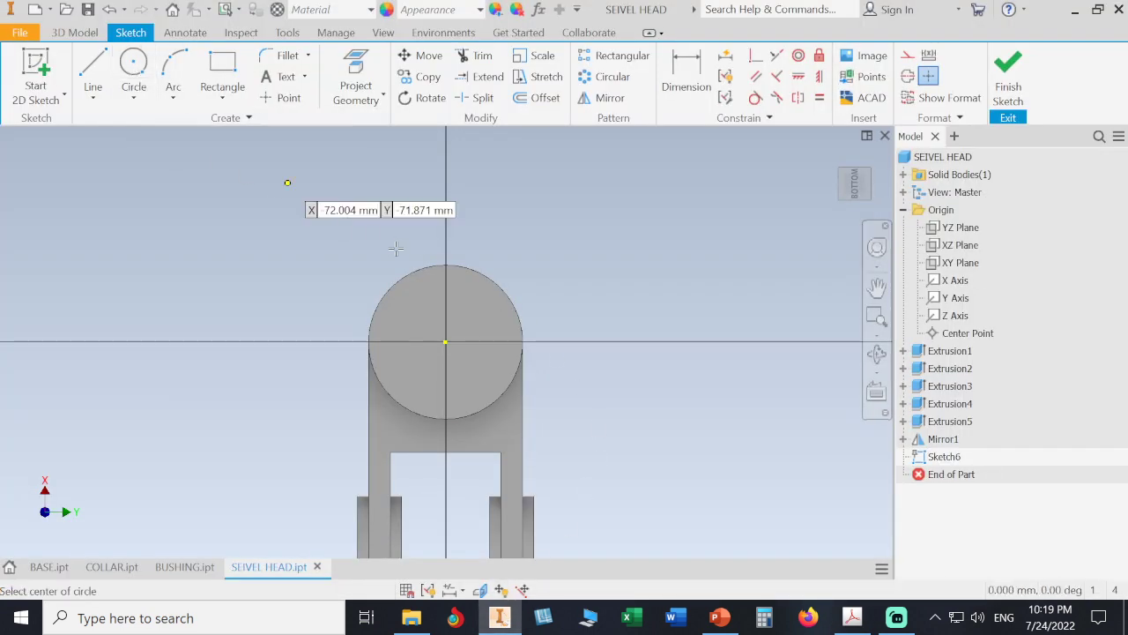
click(445, 341)
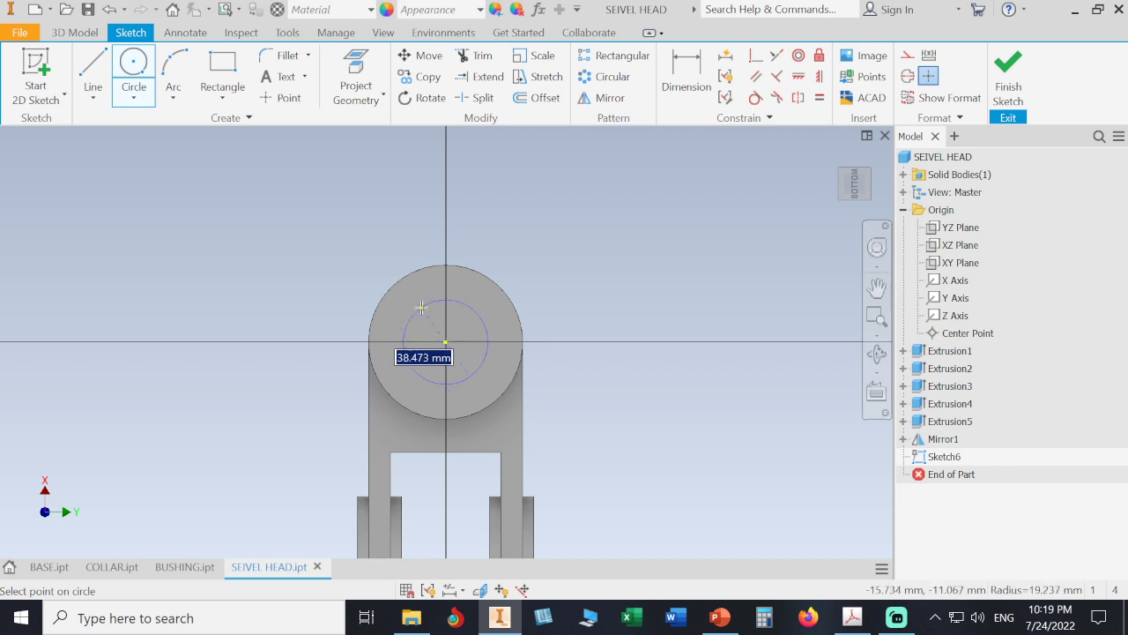
text(50)
key(Return)
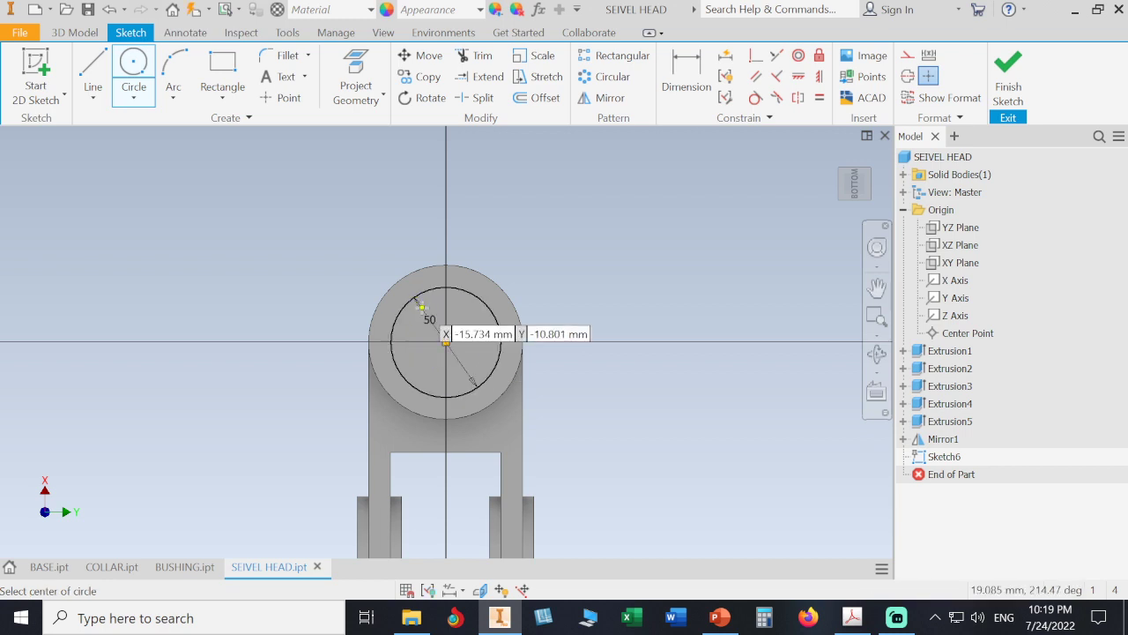
key(Escape)
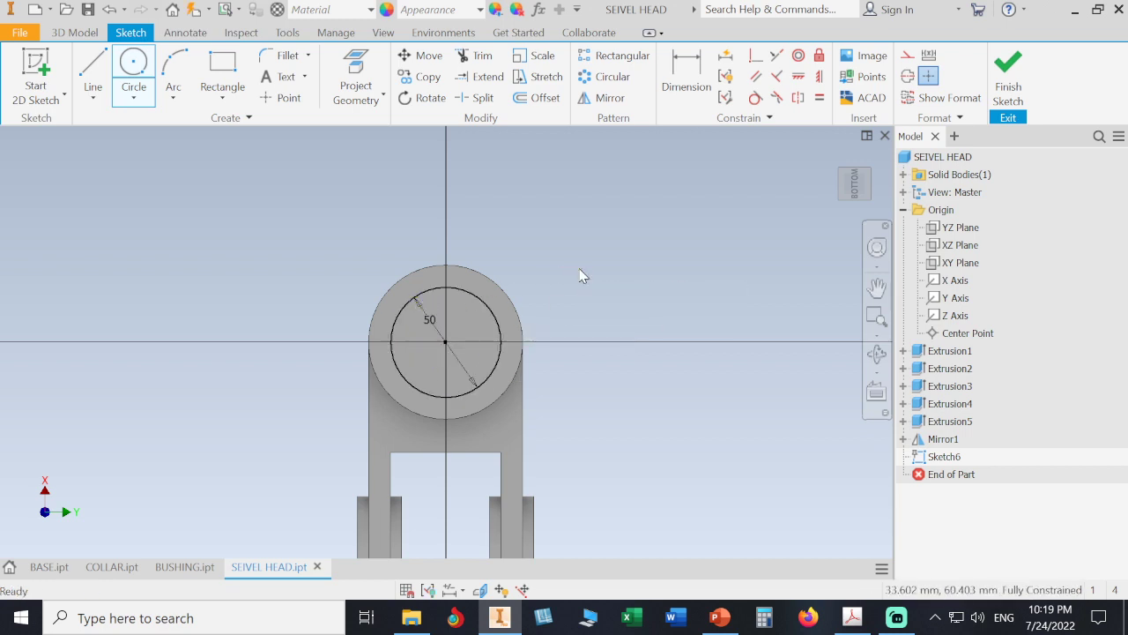
Step: Draw a two-point centre rectangle on the origin, about 31 mm wide and 56 mm high, overlapping the 50 mm circle
click(228, 100)
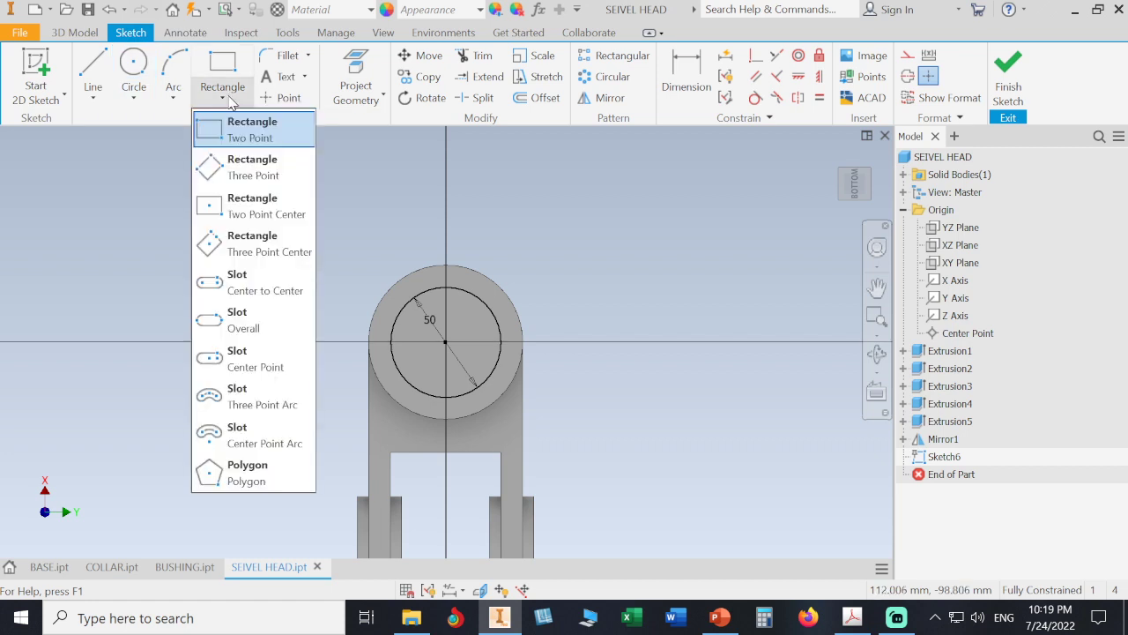
click(231, 208)
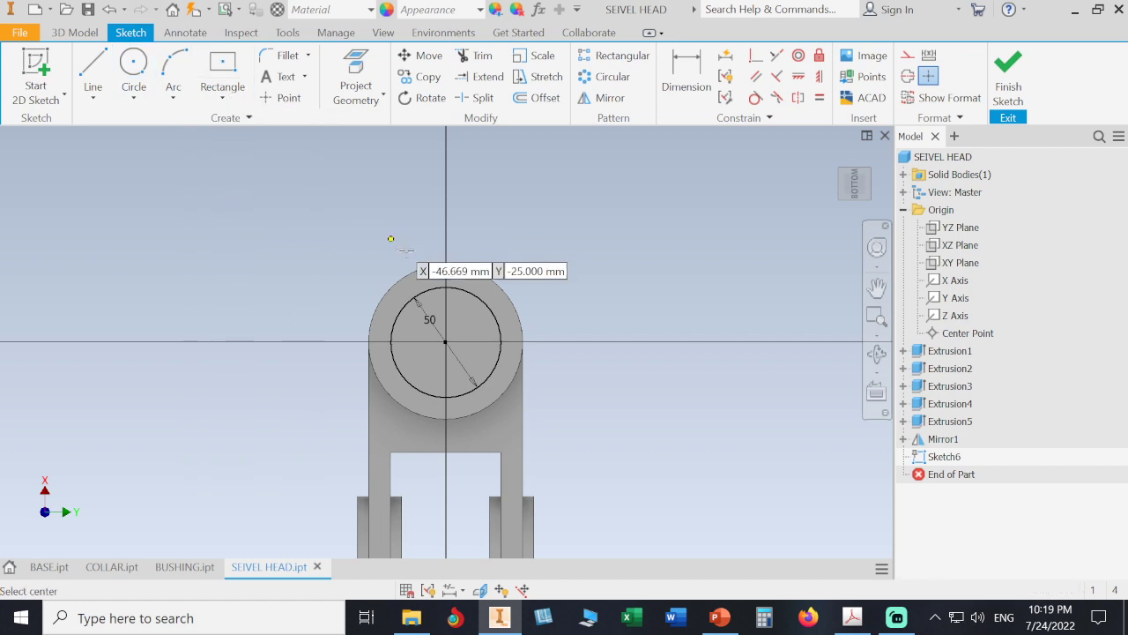
click(446, 341)
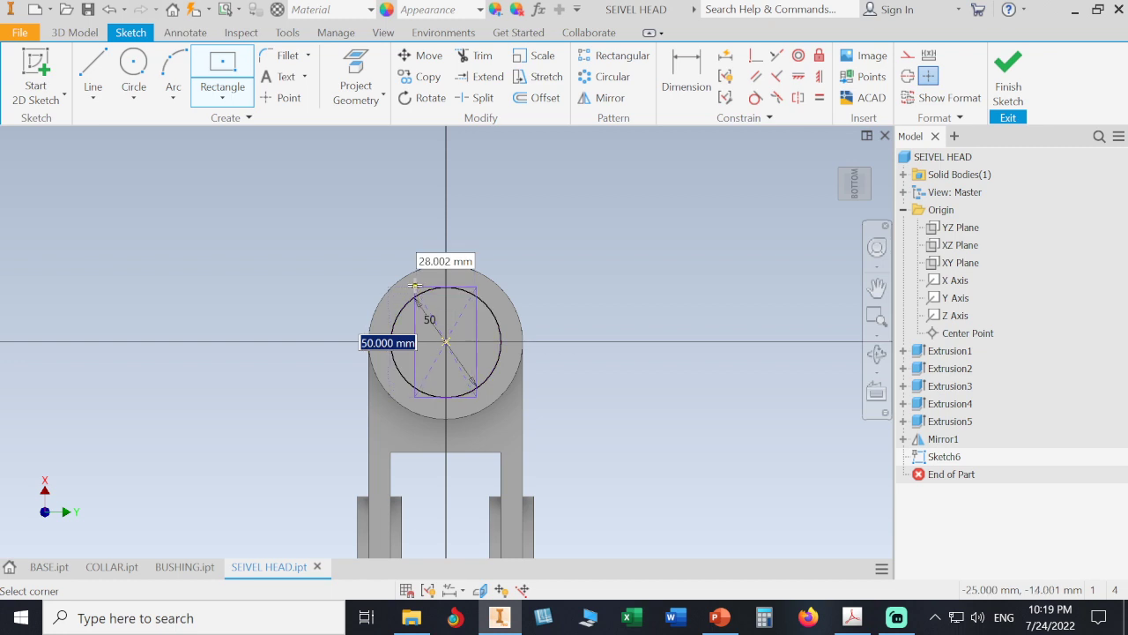
click(411, 280)
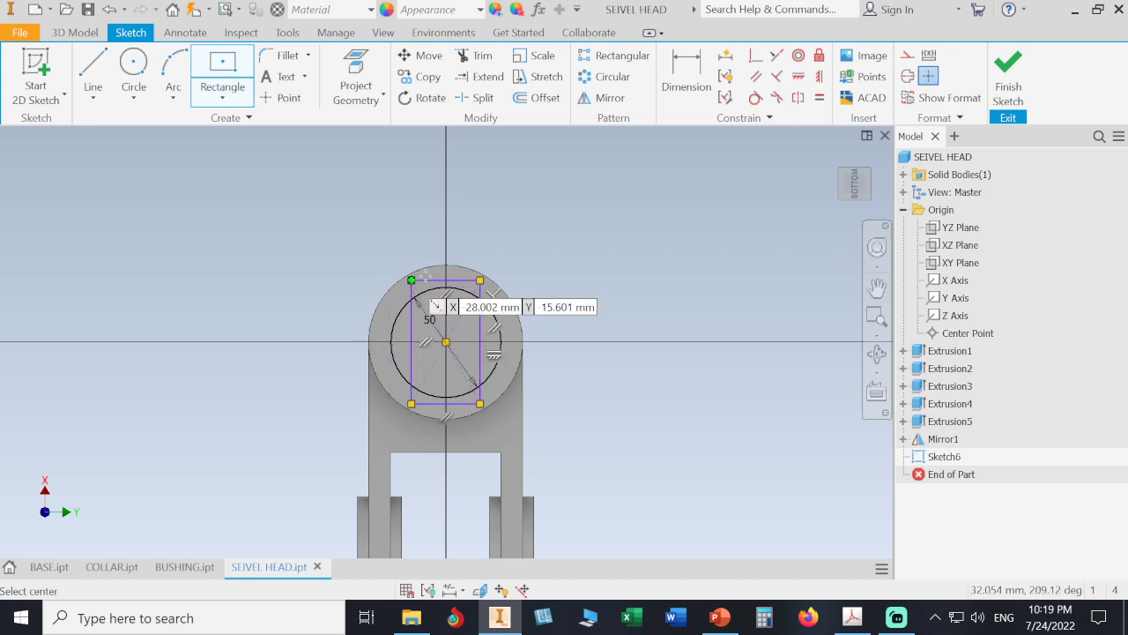
Step: Dimension the distance between the rectangle's two long sides as 36 mm
key(d)
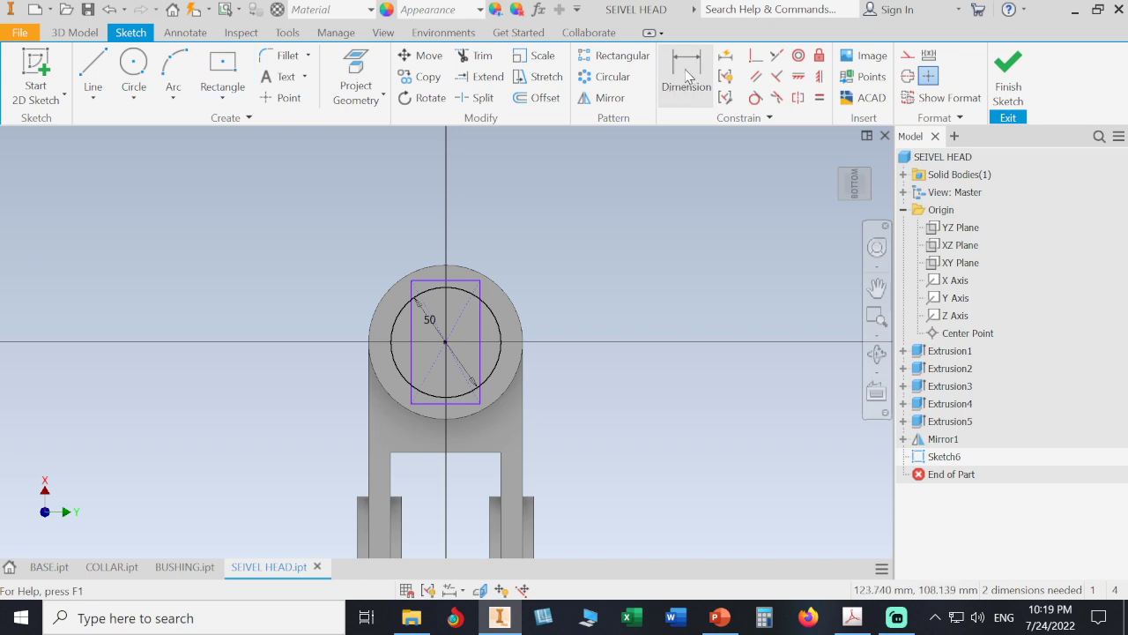
click(412, 352)
click(480, 357)
click(457, 201)
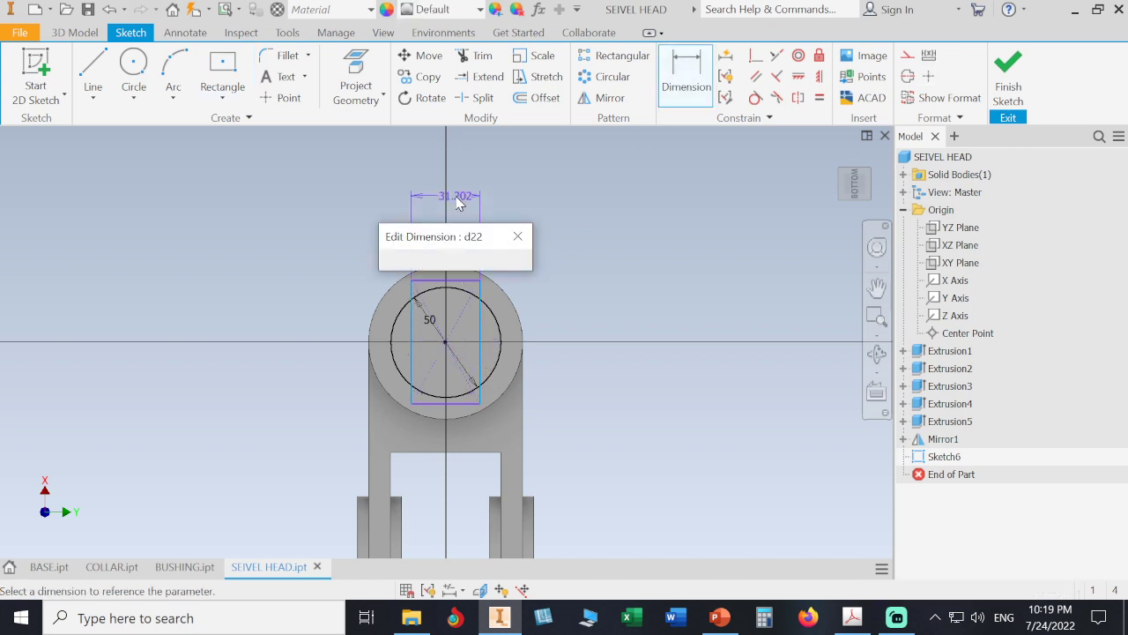
text(36)
key(Return)
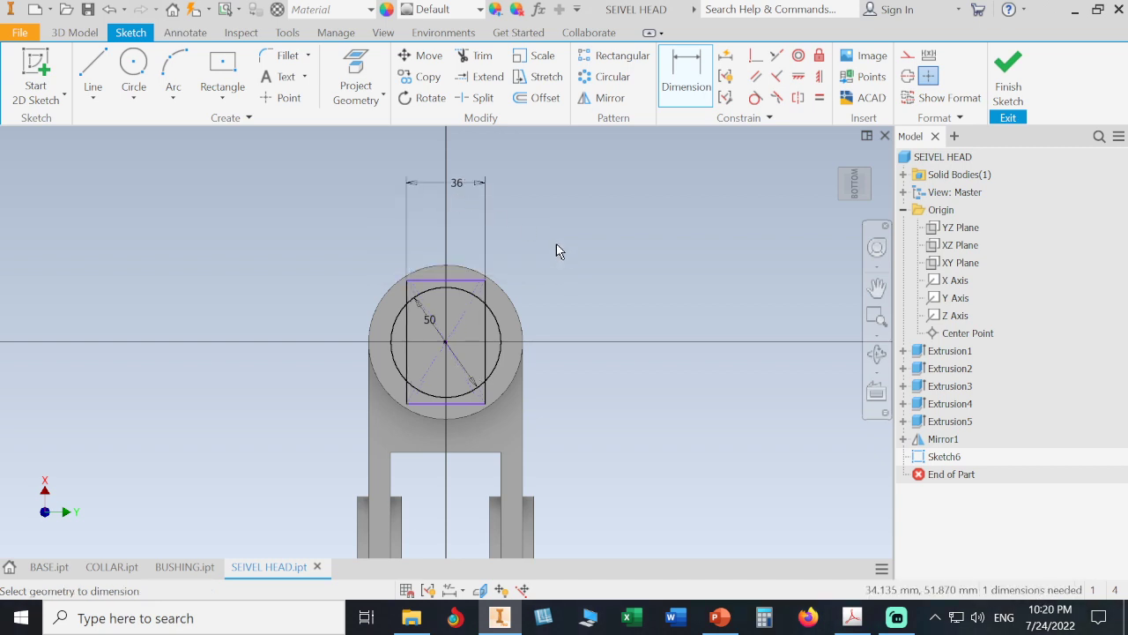
Step: Trim the circle and rectangle down to a closed profile of two opposite arcs joined by the two straight sides
click(481, 61)
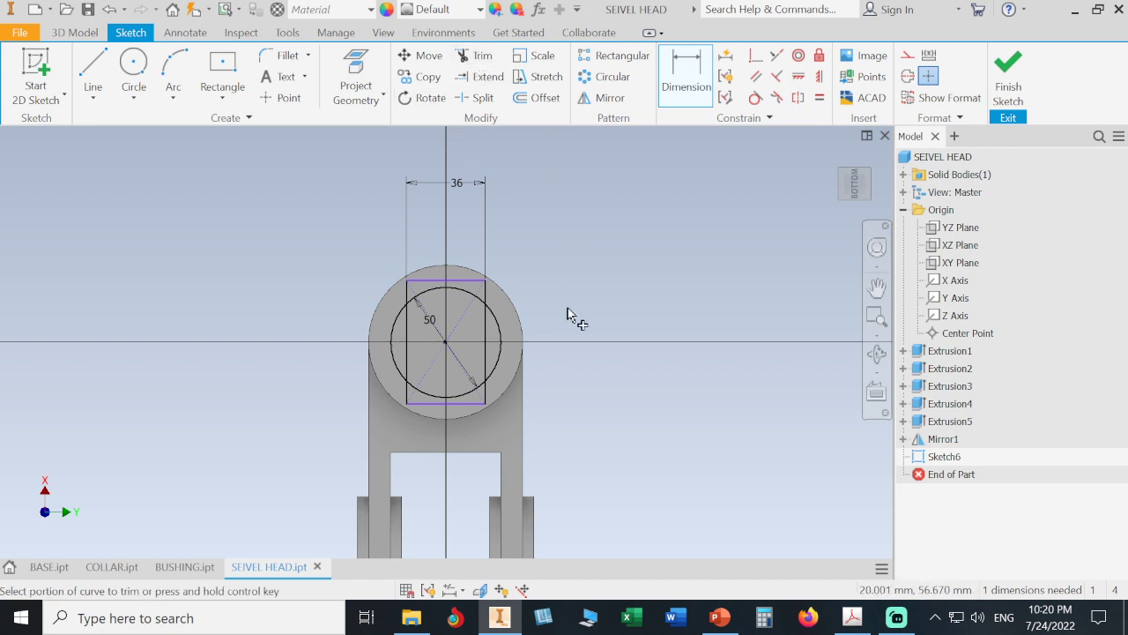
scroll(551, 310, up, 3)
click(430, 284)
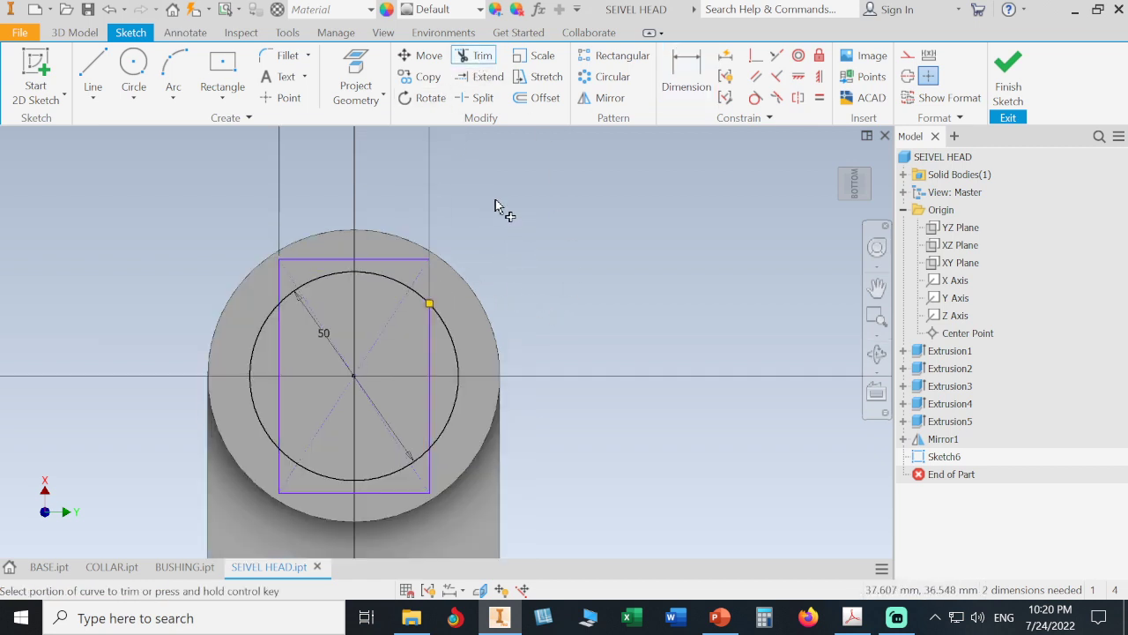
click(288, 287)
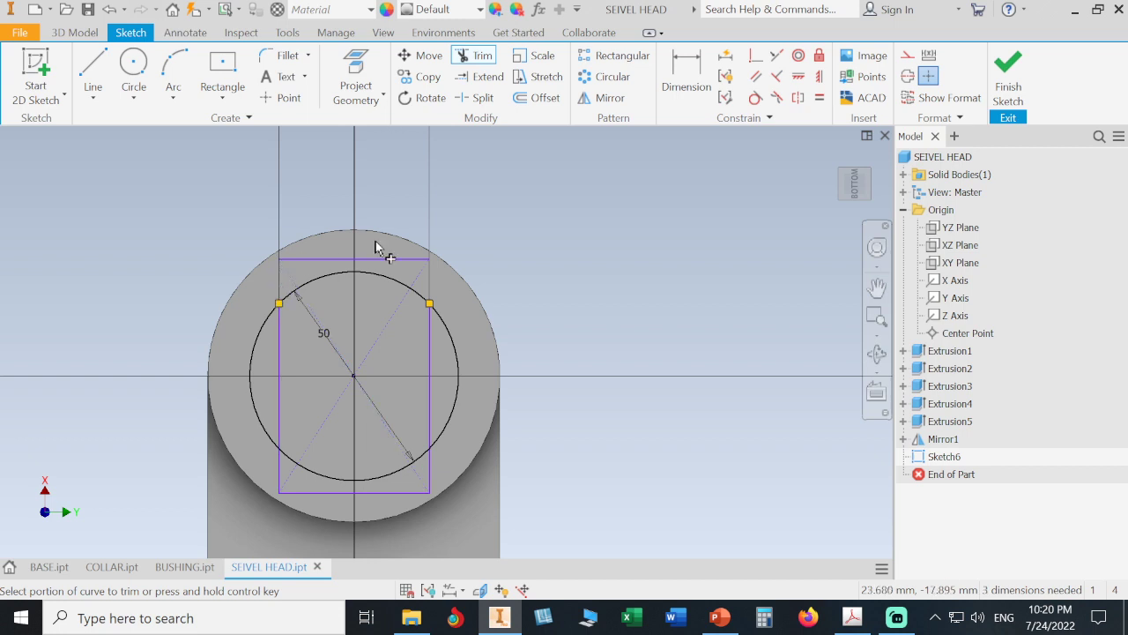
click(446, 326)
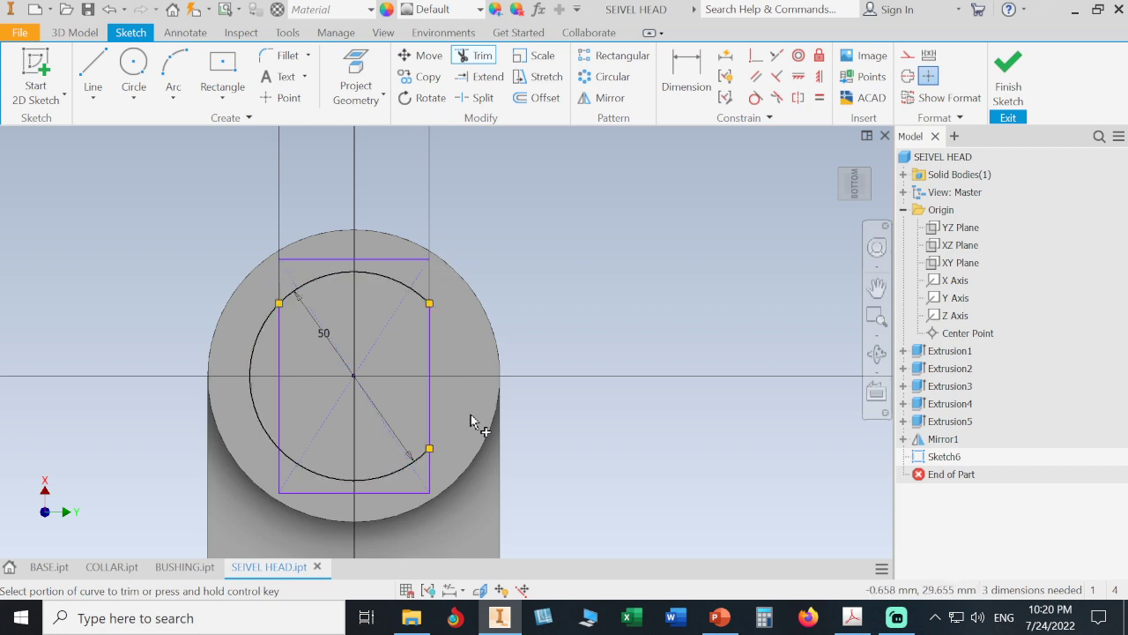
click(434, 468)
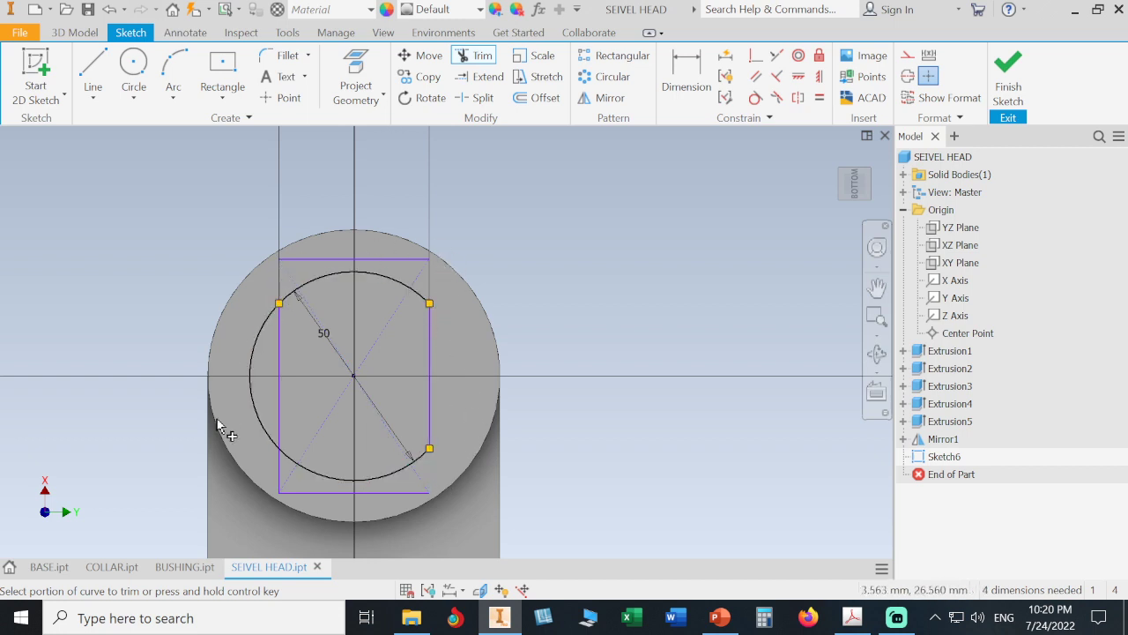
click(276, 460)
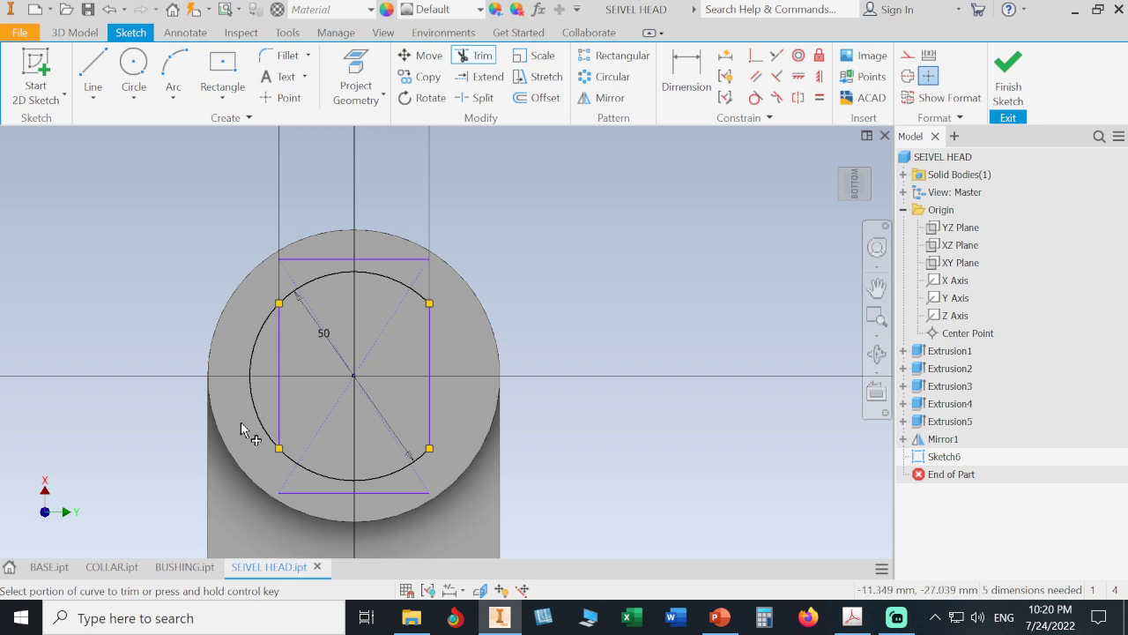
click(261, 426)
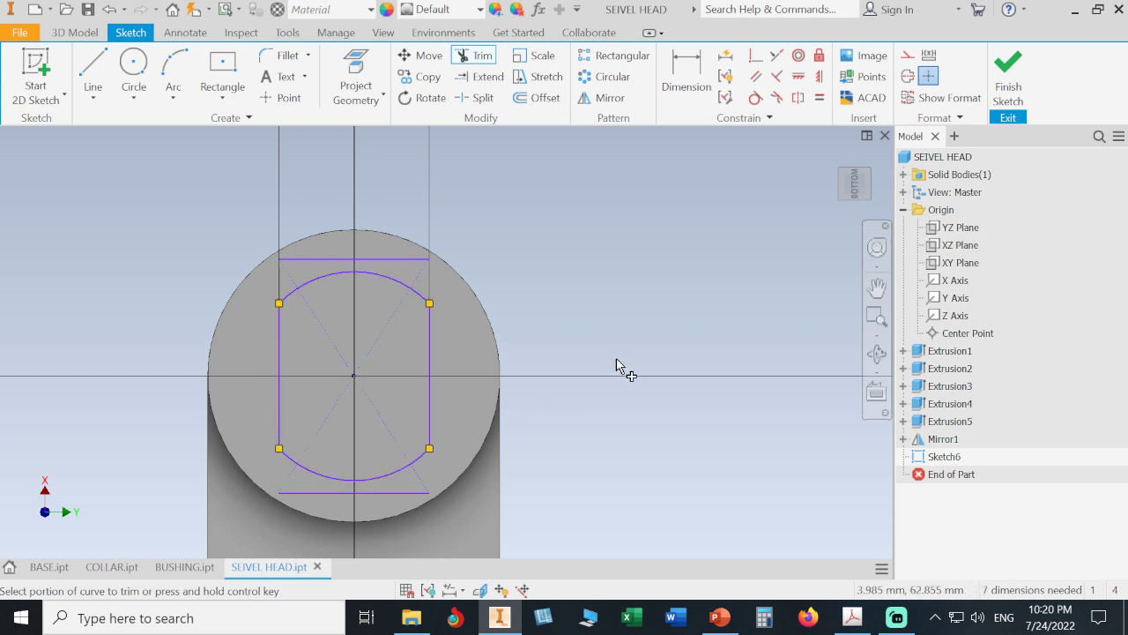
click(402, 262)
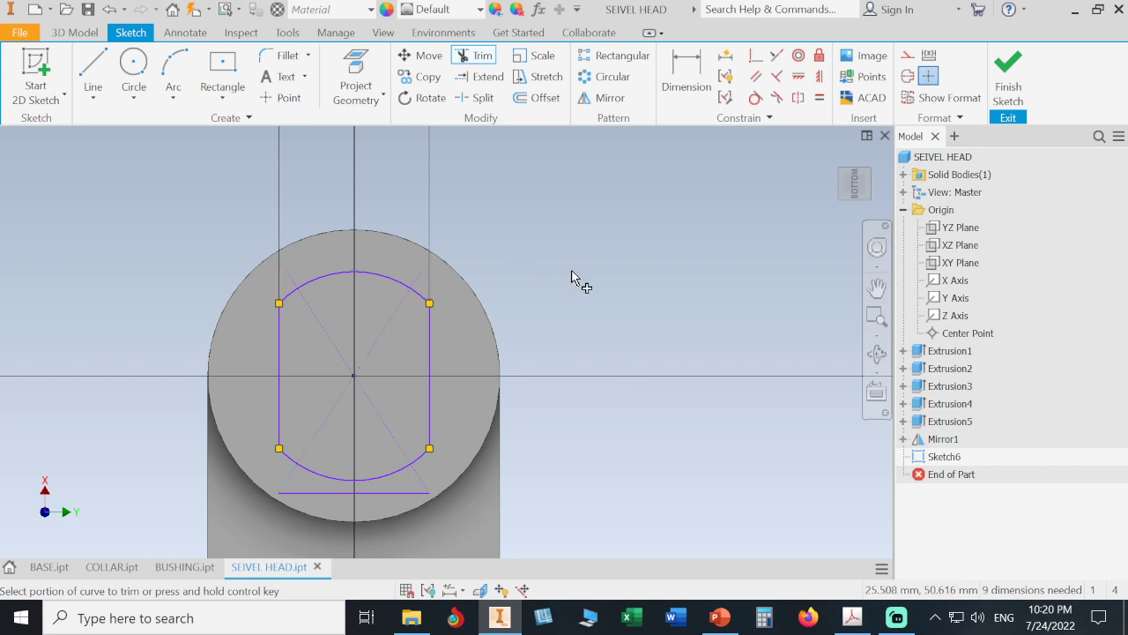
click(401, 495)
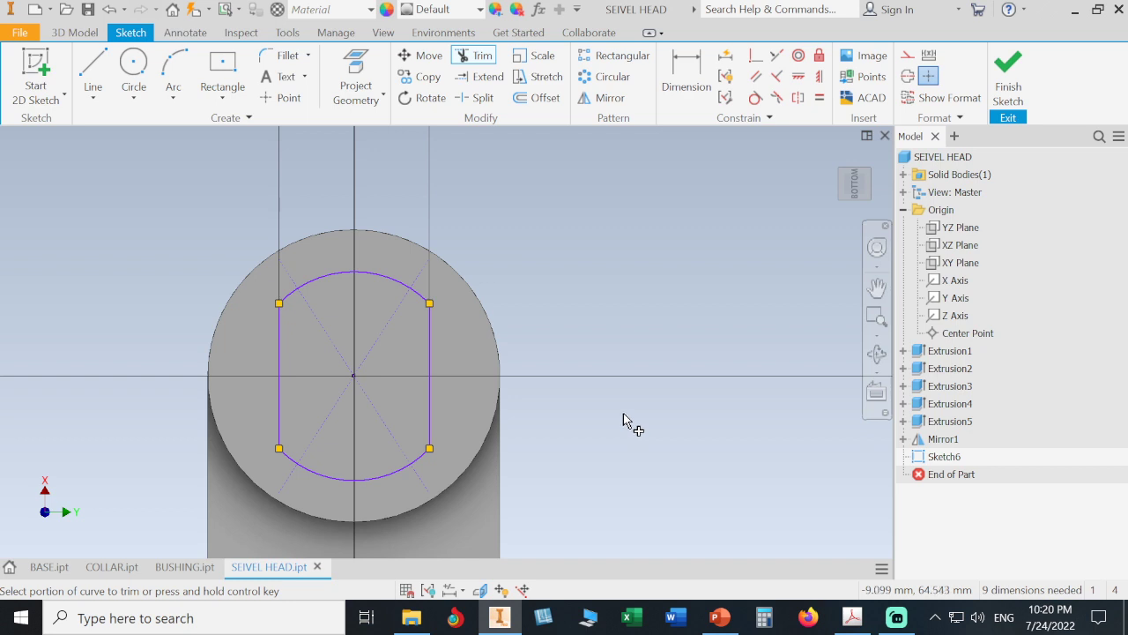
key(Escape)
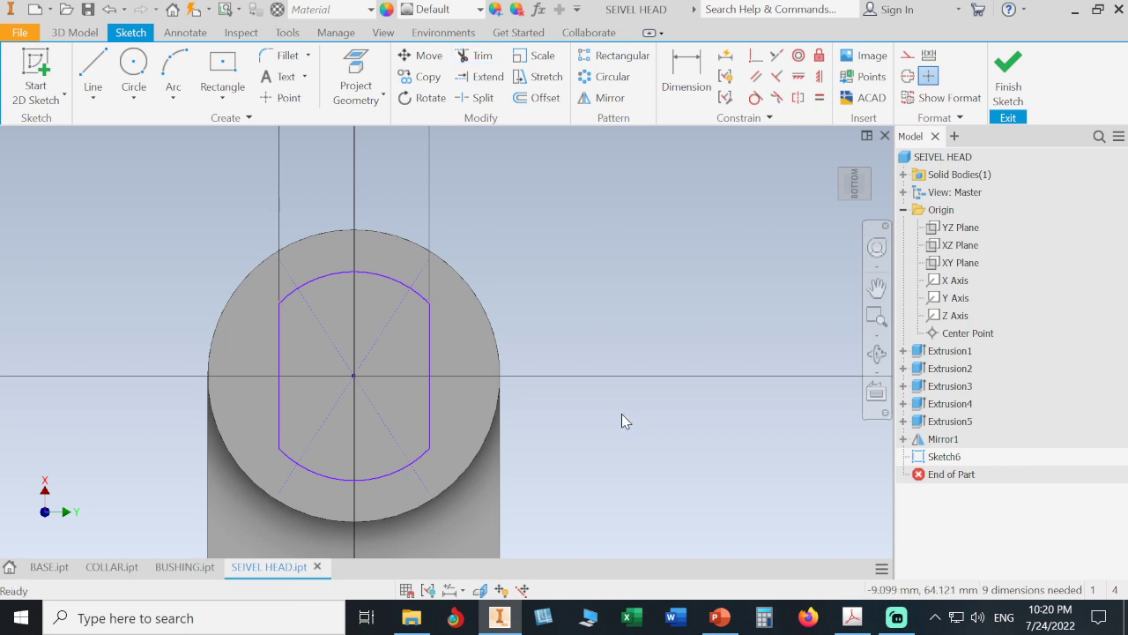
Step: Dimension both remaining arcs of the recess profile with a radius of 25 mm
click(685, 79)
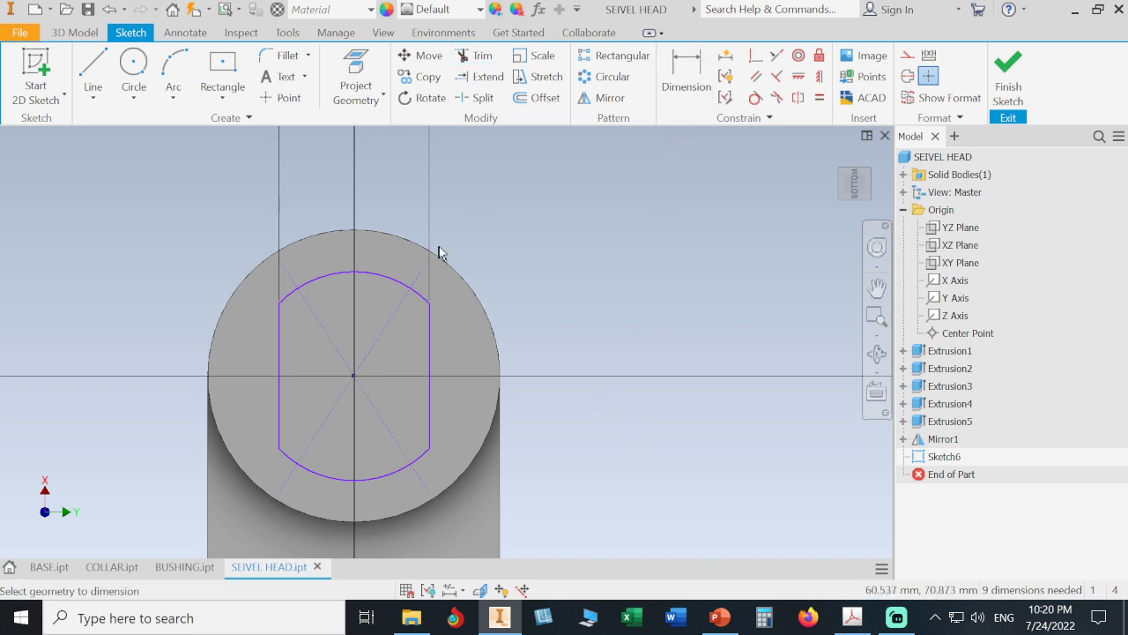
click(399, 288)
click(410, 211)
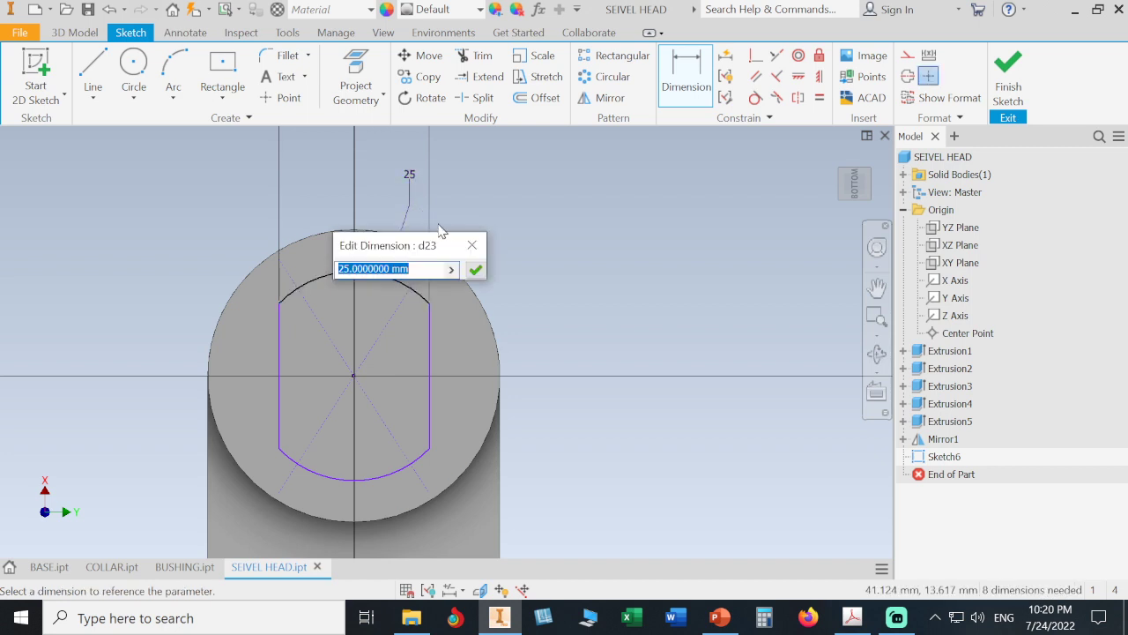
click(478, 269)
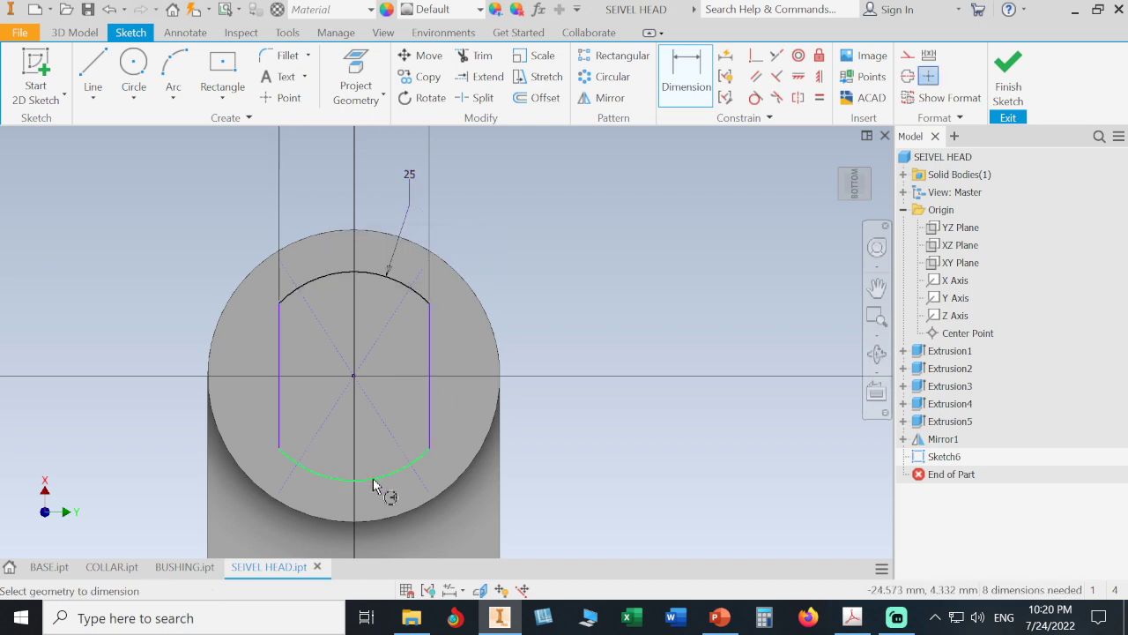
click(388, 483)
click(557, 518)
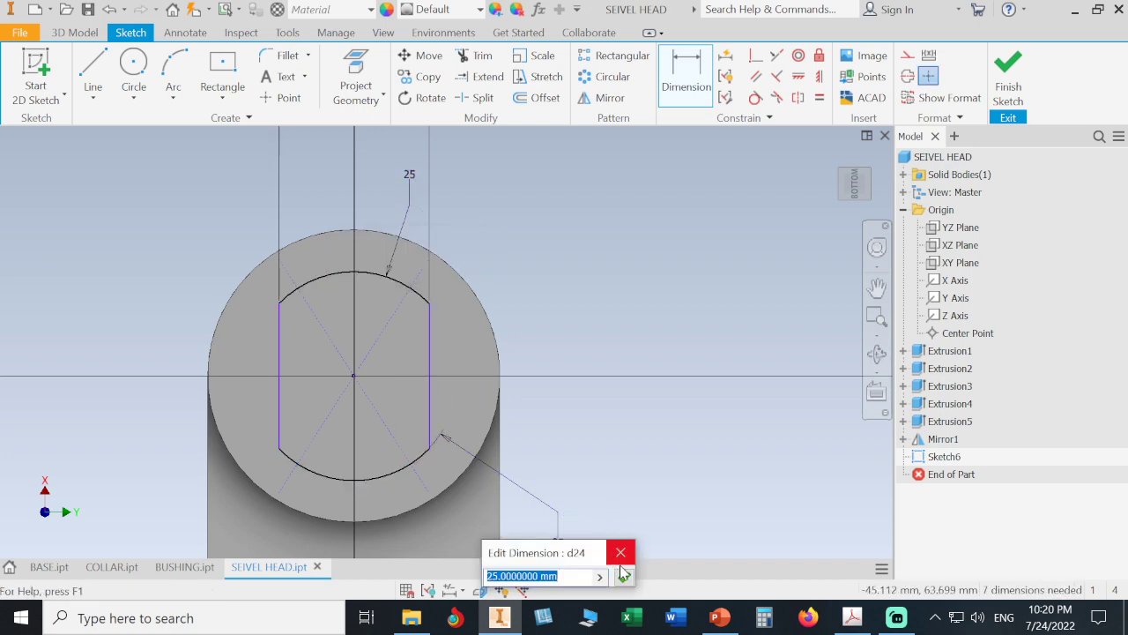
click(624, 577)
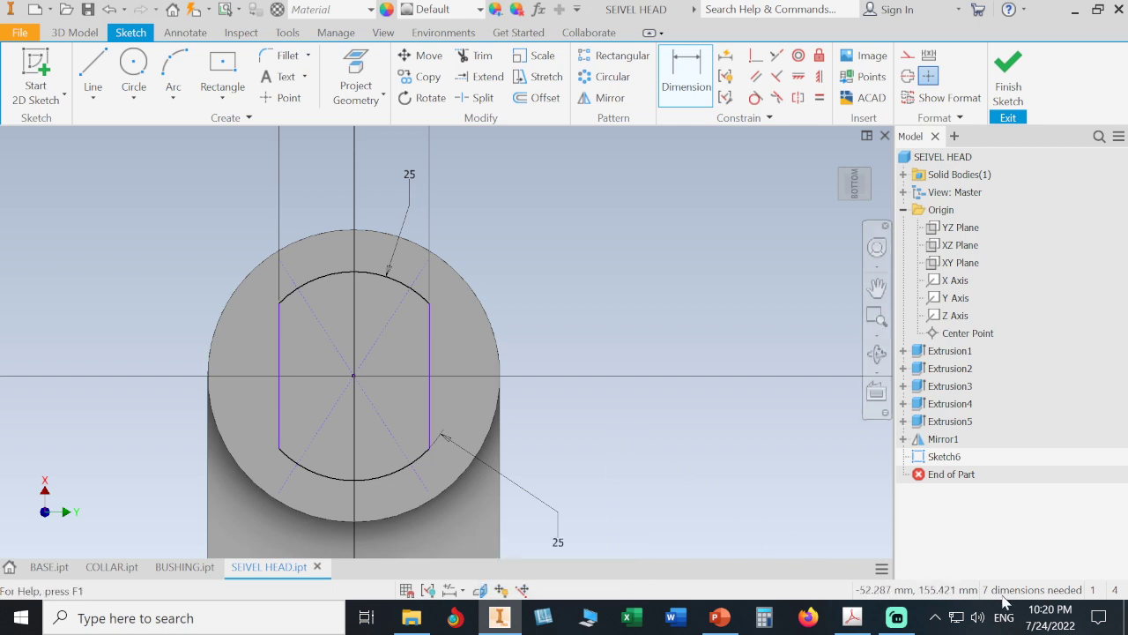
key(Escape)
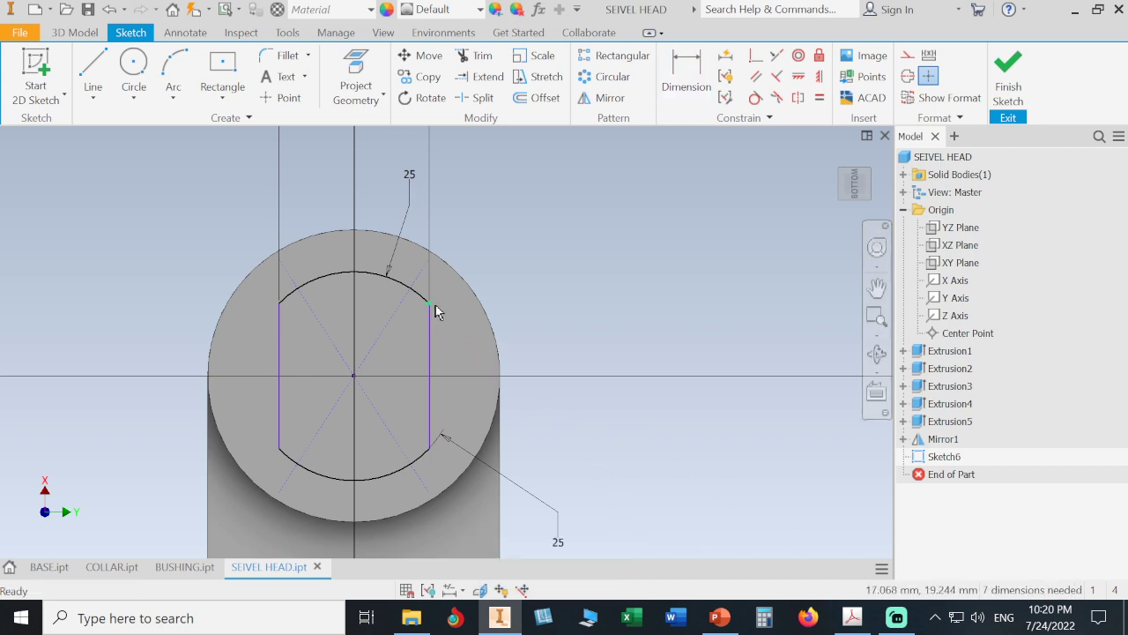
Step: Check the profile's freedom by moving a corner, constrain its two straight sides to equal length, and finish the sketch
drag(456, 306, 483, 308)
mouse_move(486, 306)
mouse_down()
mouse_move(399, 279)
mouse_move(487, 313)
mouse_up()
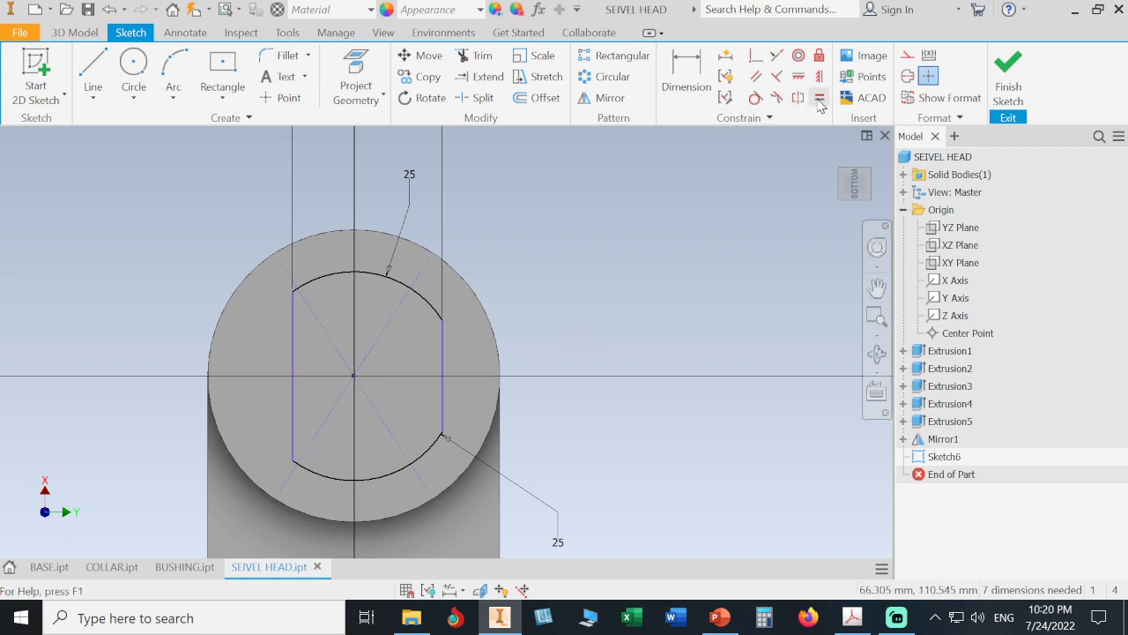
key(equal)
click(449, 363)
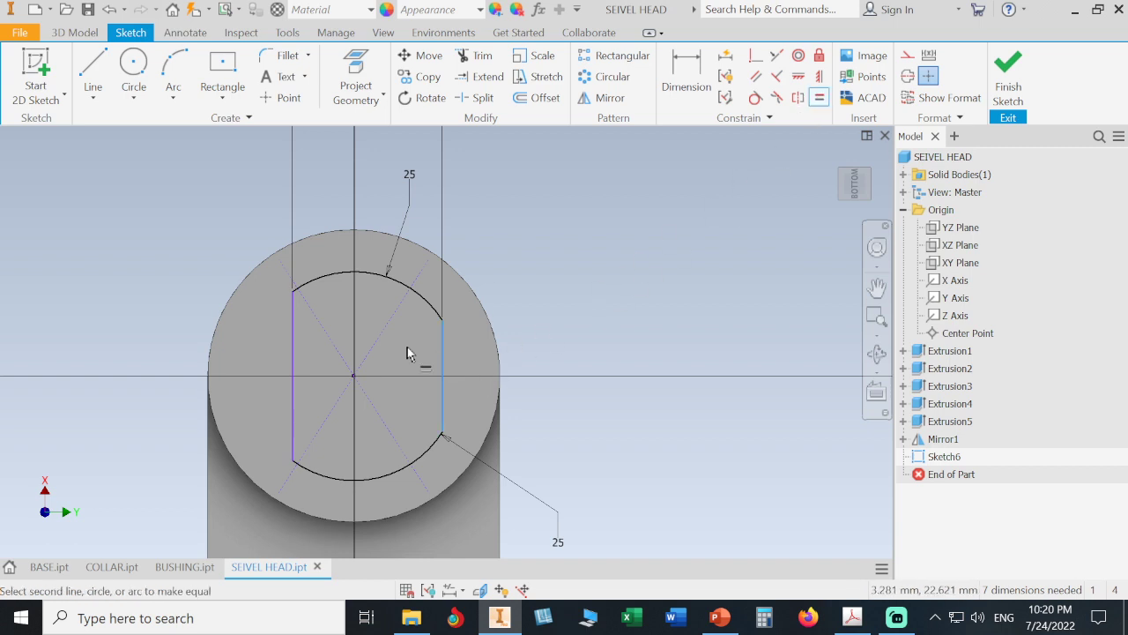
click(298, 341)
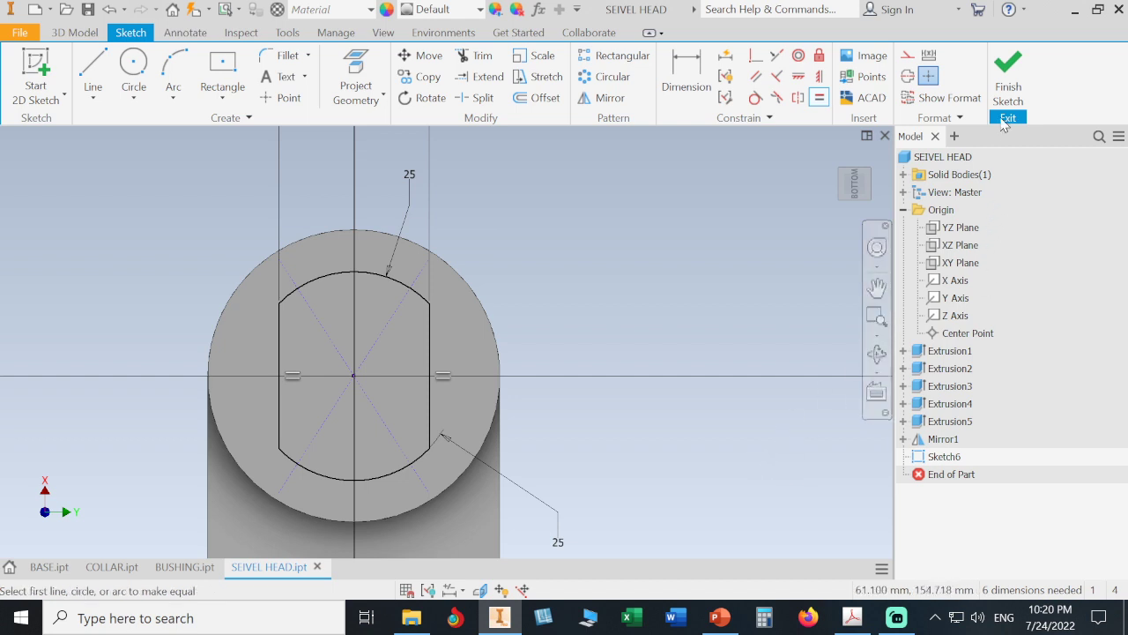
click(1009, 77)
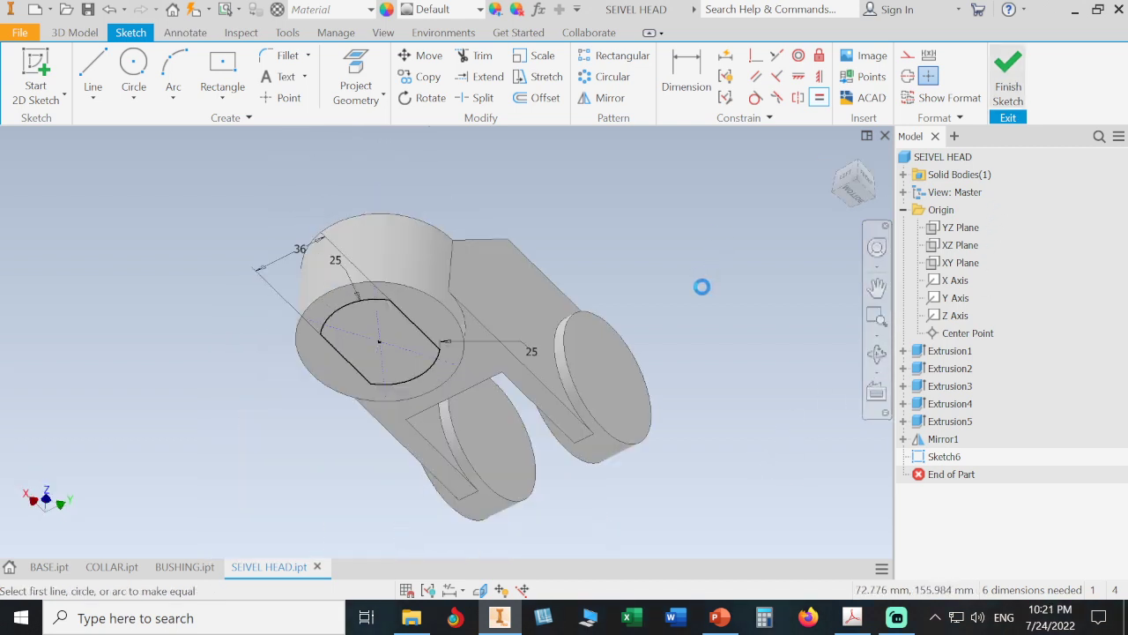
Step: Consult the recess depth in the PDF drawing and cut-extrude the profile 30 mm into the hub's underside
click(97, 88)
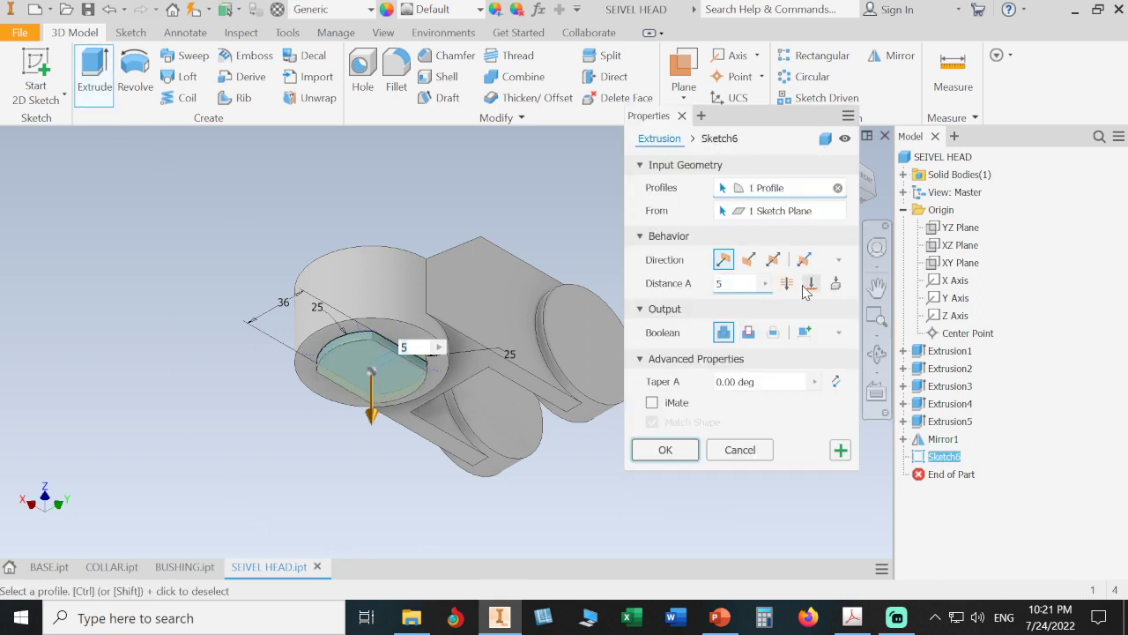
click(749, 333)
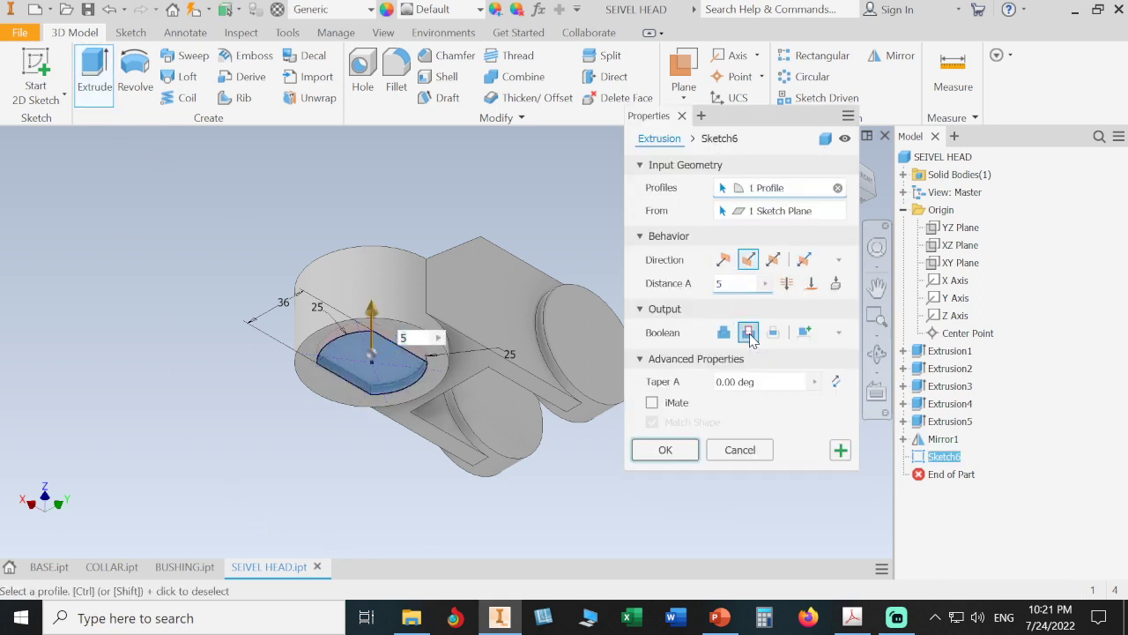
click(853, 618)
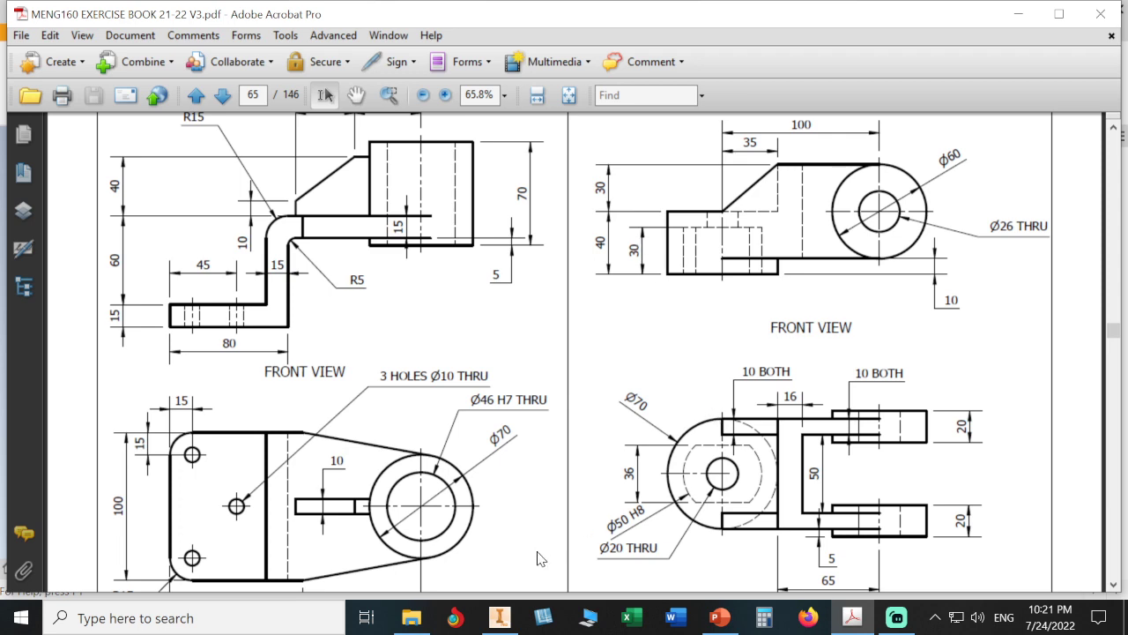
click(500, 617)
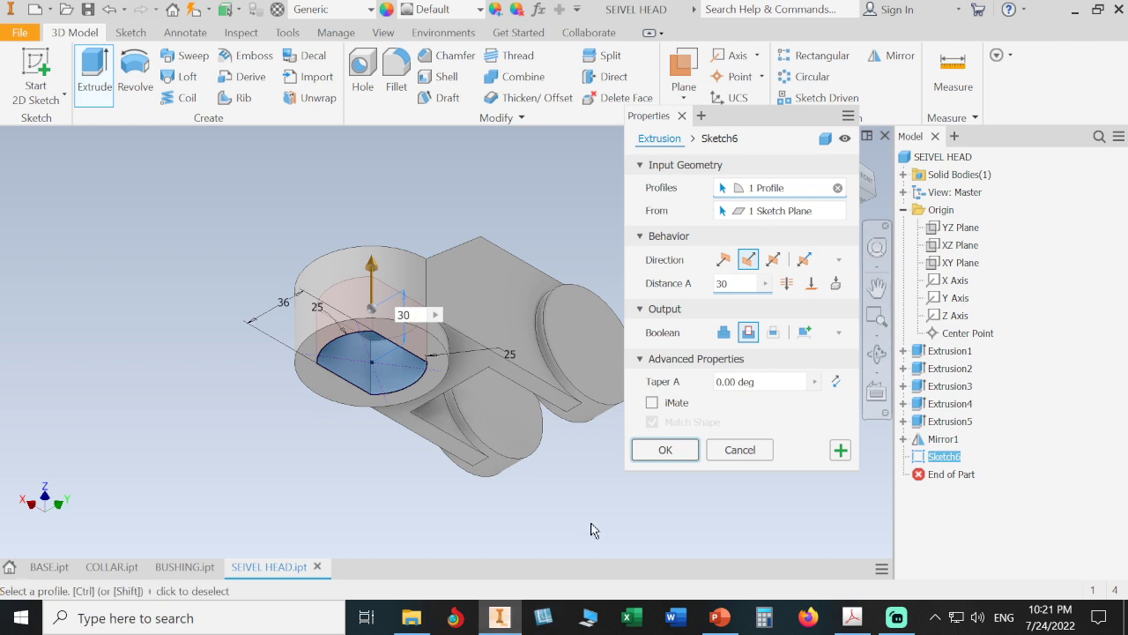
click(665, 449)
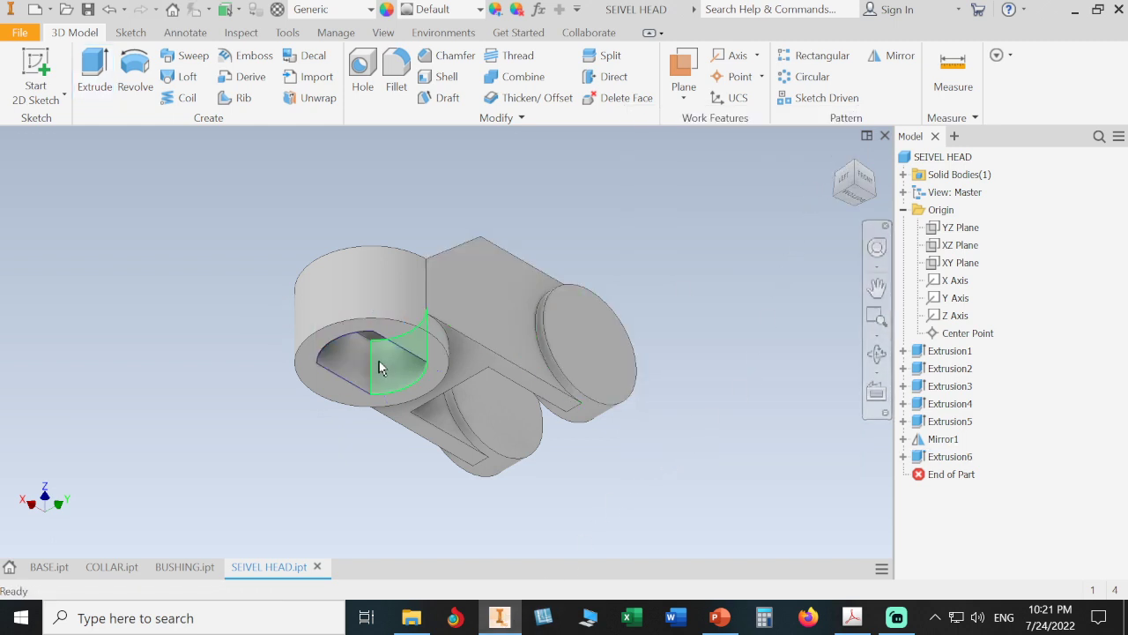
Step: Begin a hole feature, consult the hub's hole diameter in the PDF drawing, and reset the hole diameter's tolerance type to Default
click(835, 160)
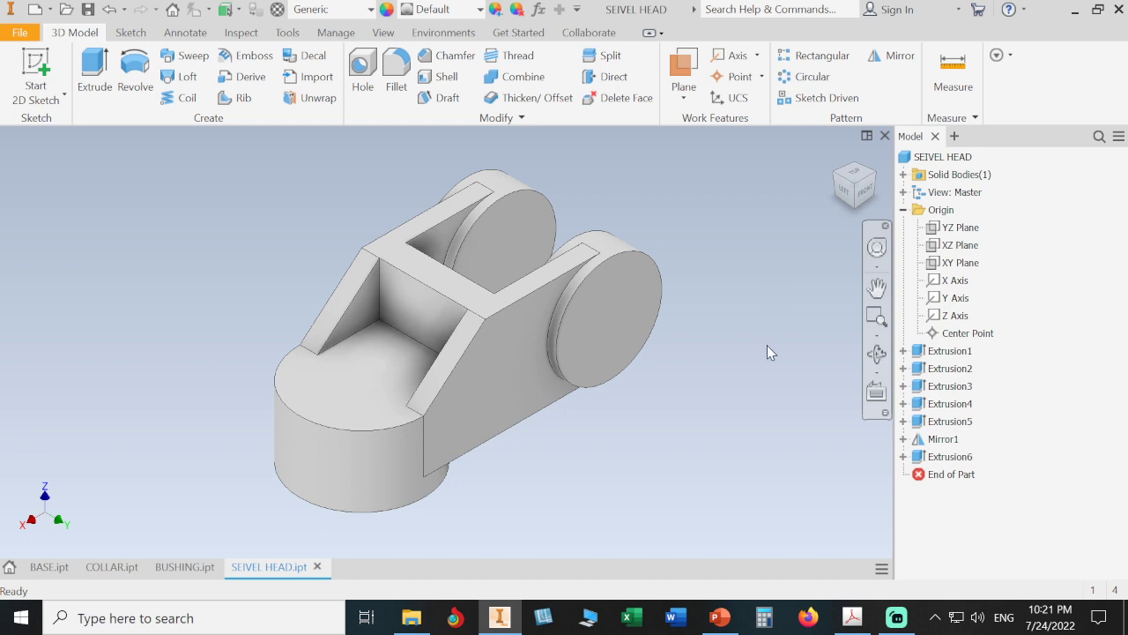
click(370, 75)
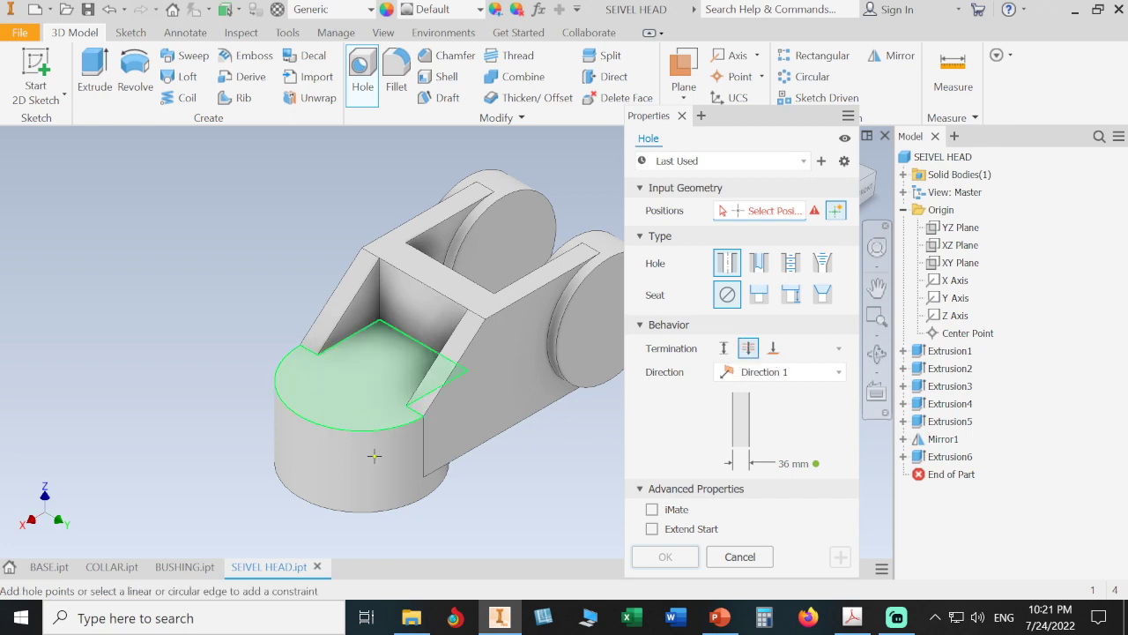
click(851, 618)
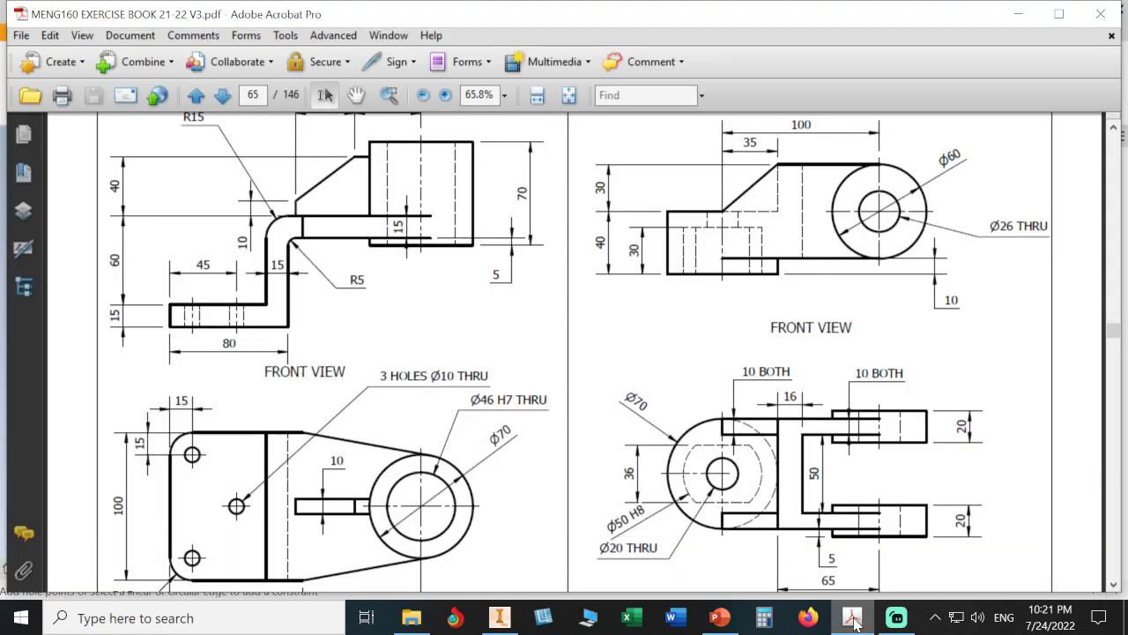
click(852, 618)
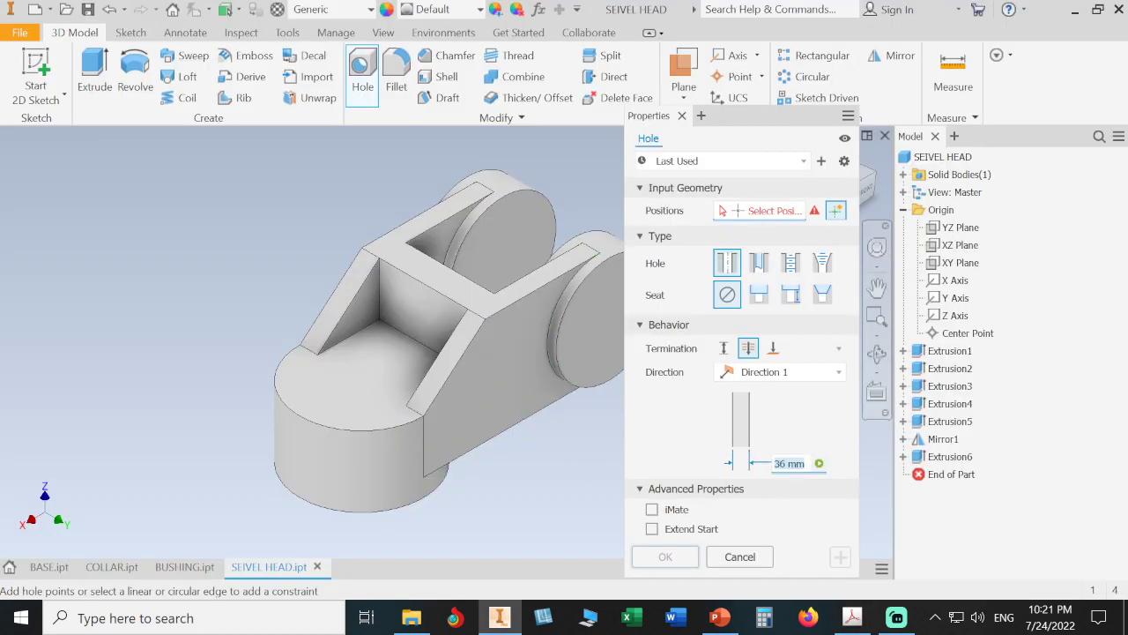
click(819, 462)
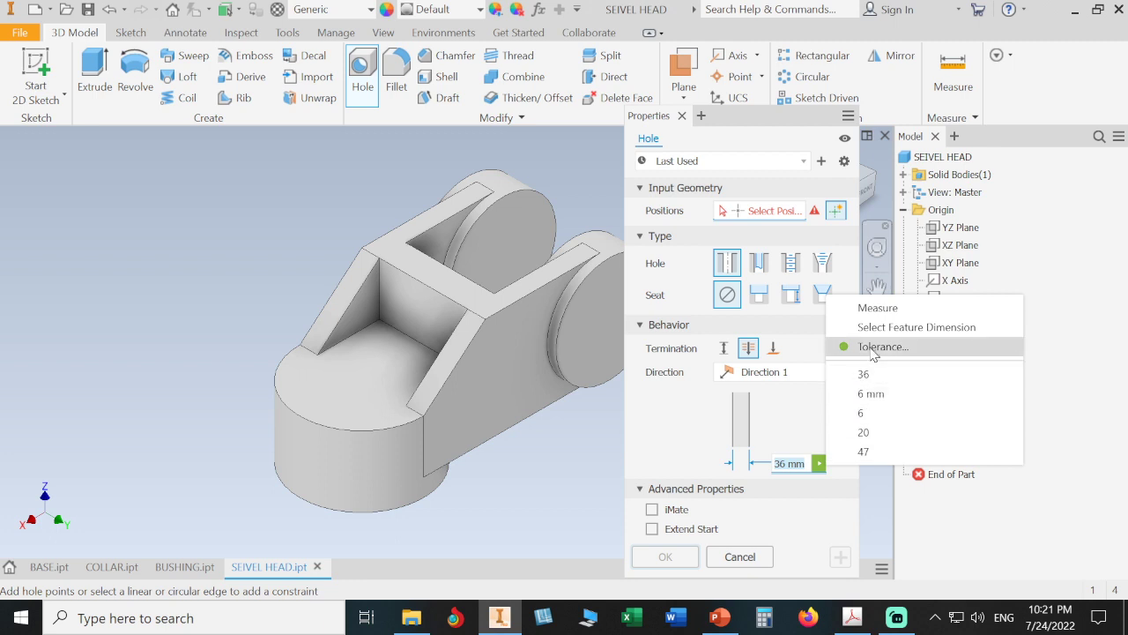
click(874, 348)
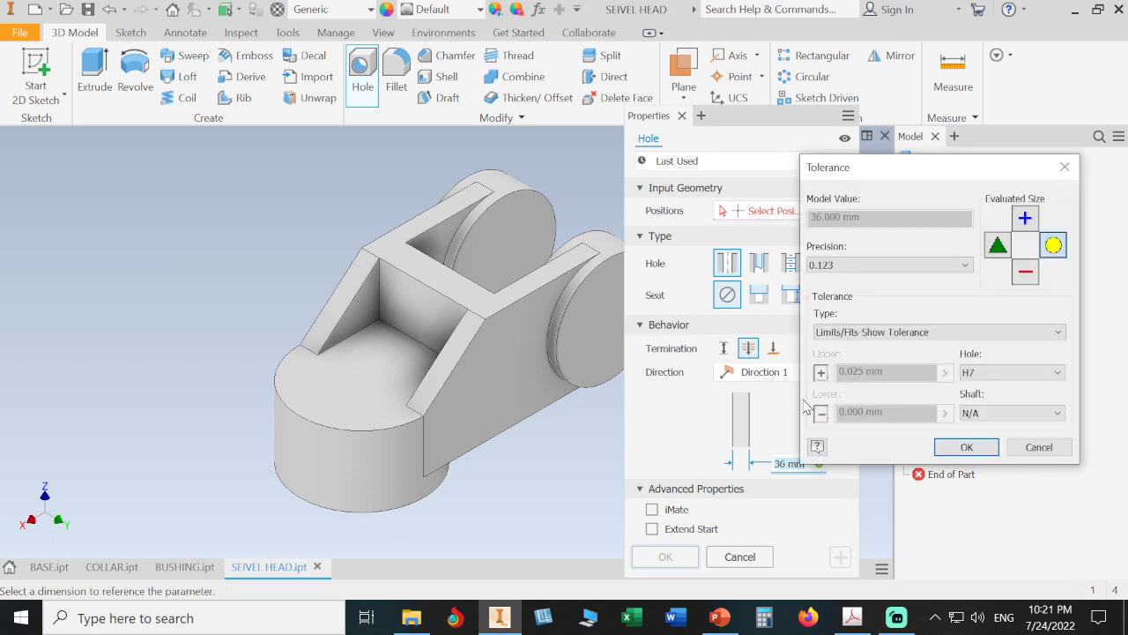
click(911, 333)
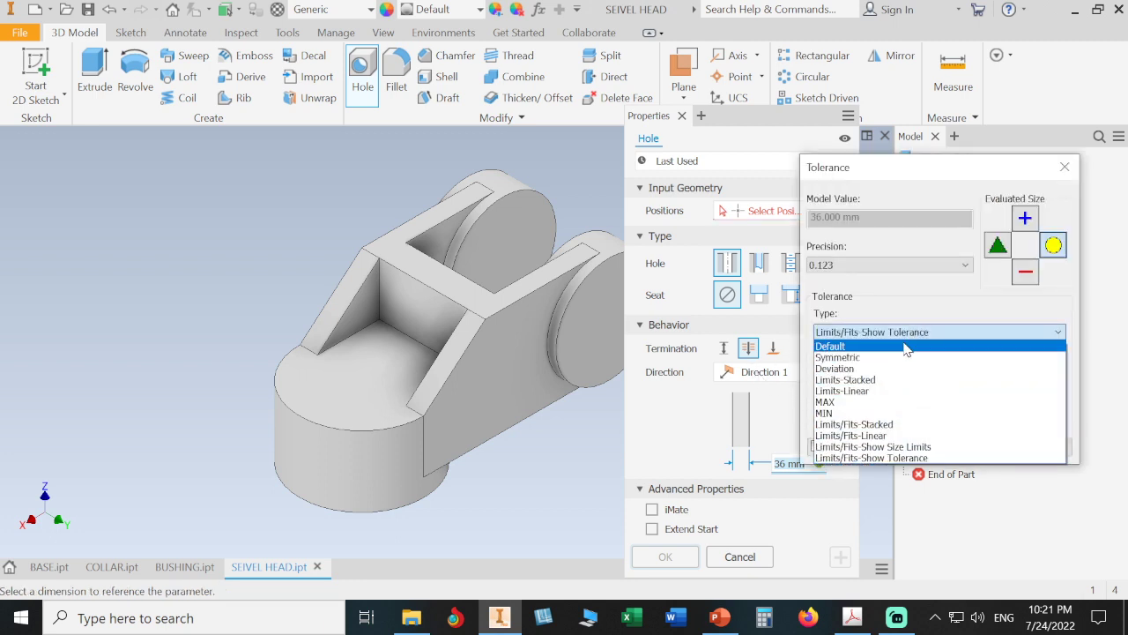
click(906, 347)
click(942, 448)
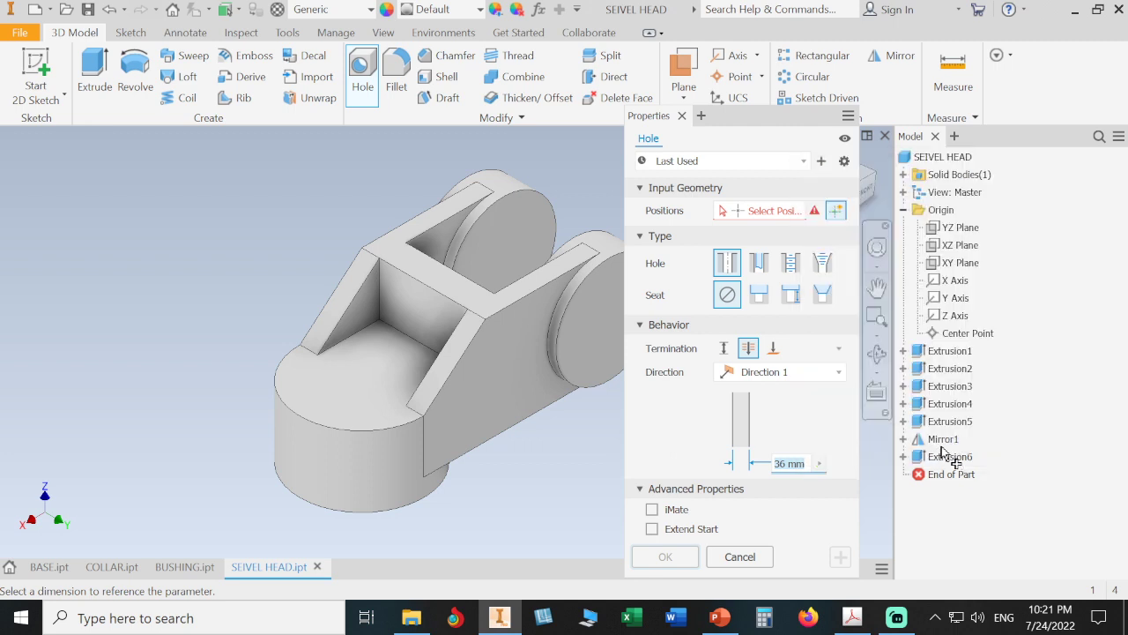
Step: Create a 20 mm through-all hole on the hub's upper face, concentric with its rounded outer edge
text(20)
click(722, 213)
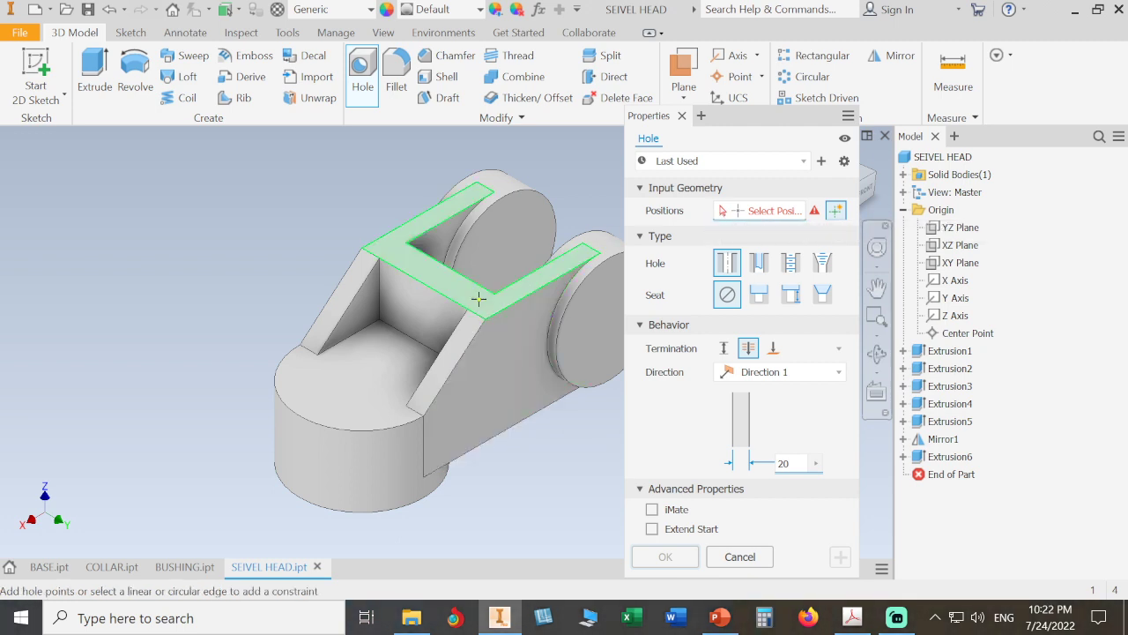
click(354, 374)
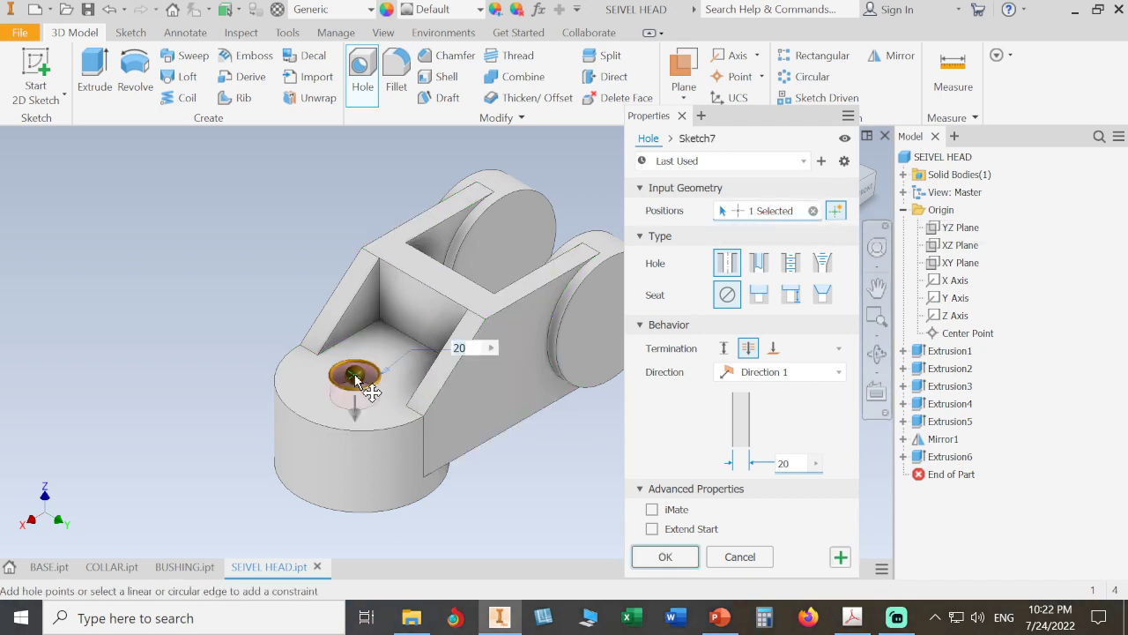
click(385, 435)
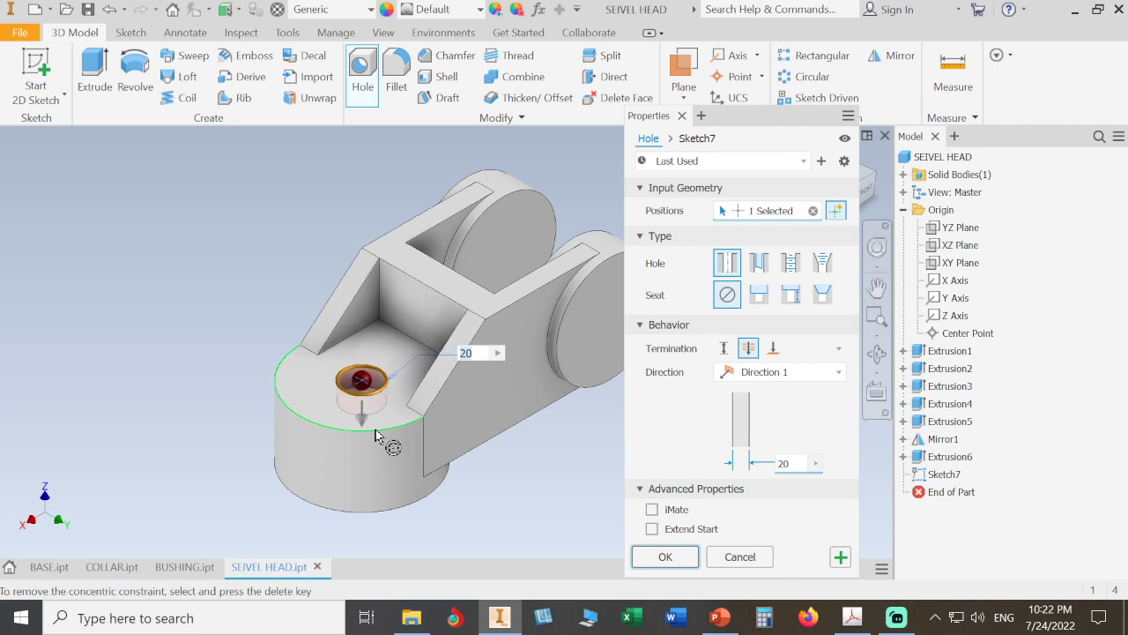
click(652, 559)
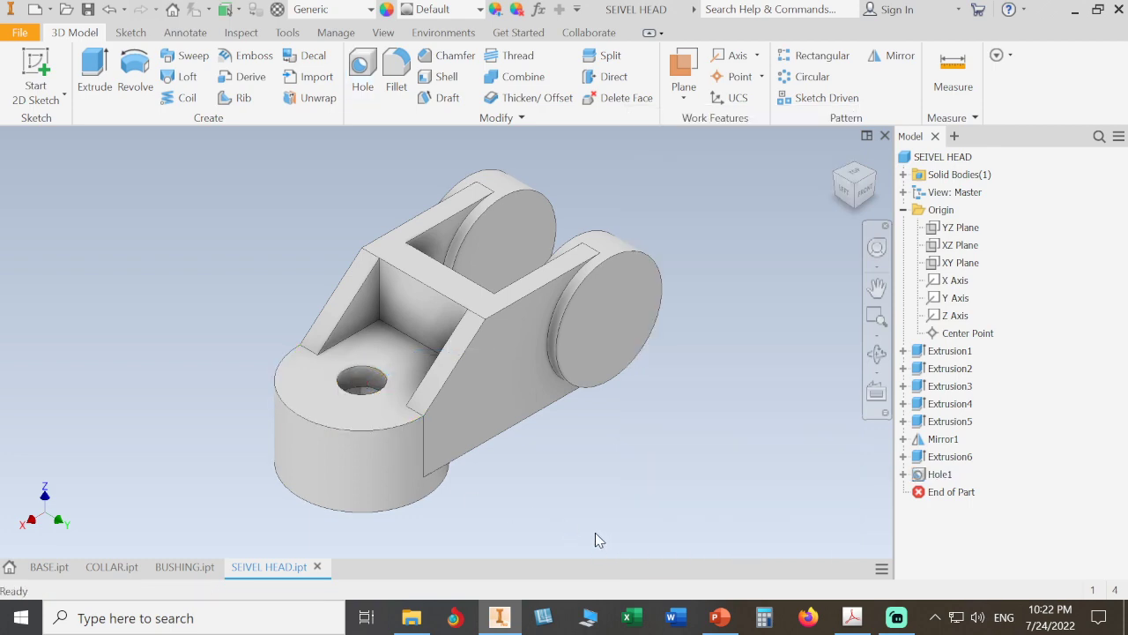
Step: Check the fork hole size in the PDF drawing and create a 26 mm through-all hole across both bosses, concentric with the outer circular edge
click(853, 617)
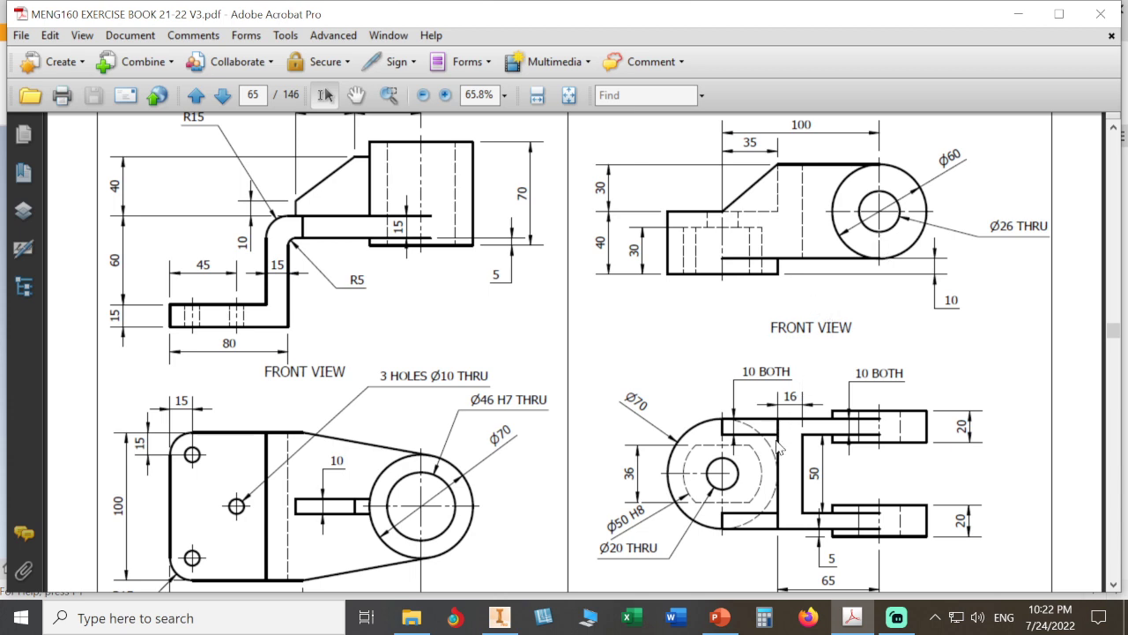
click(514, 617)
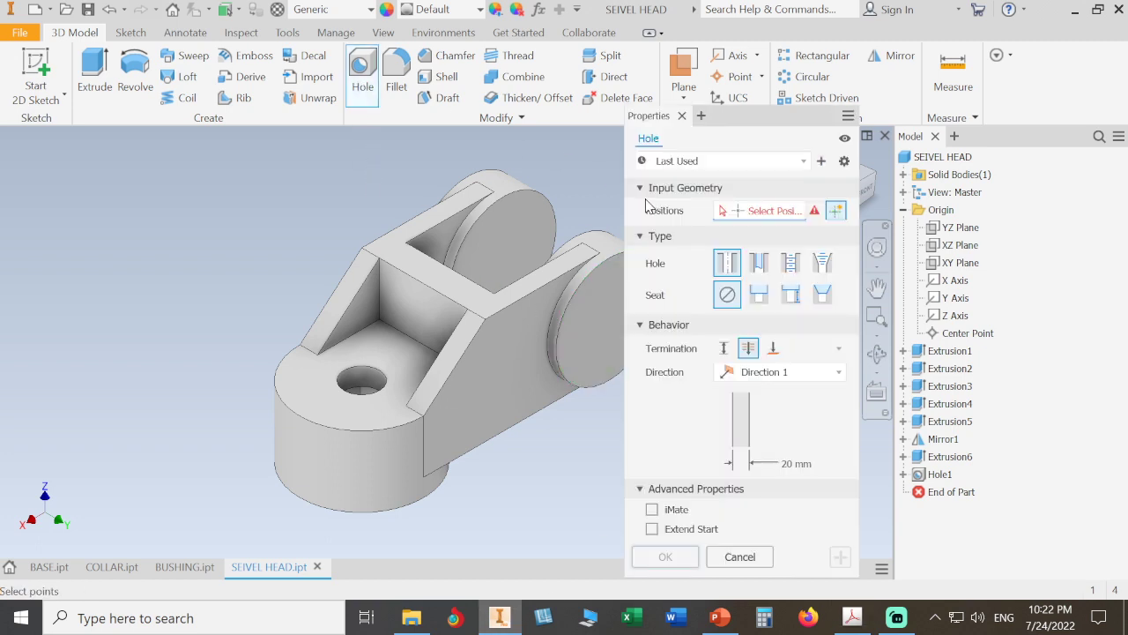
drag(758, 119, 911, 265)
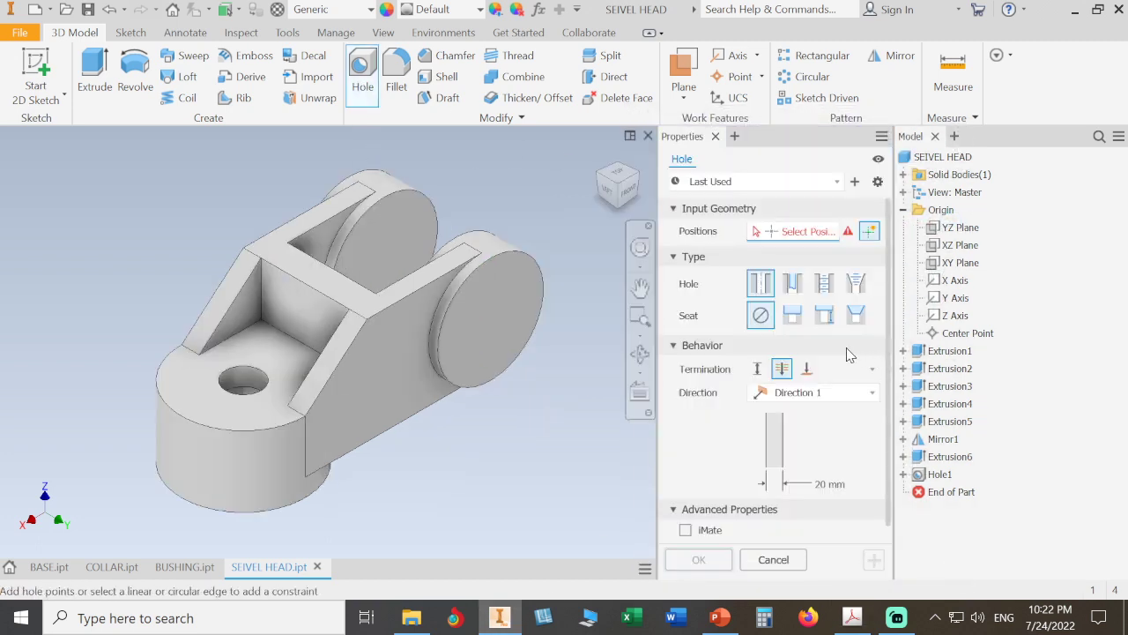
click(824, 489)
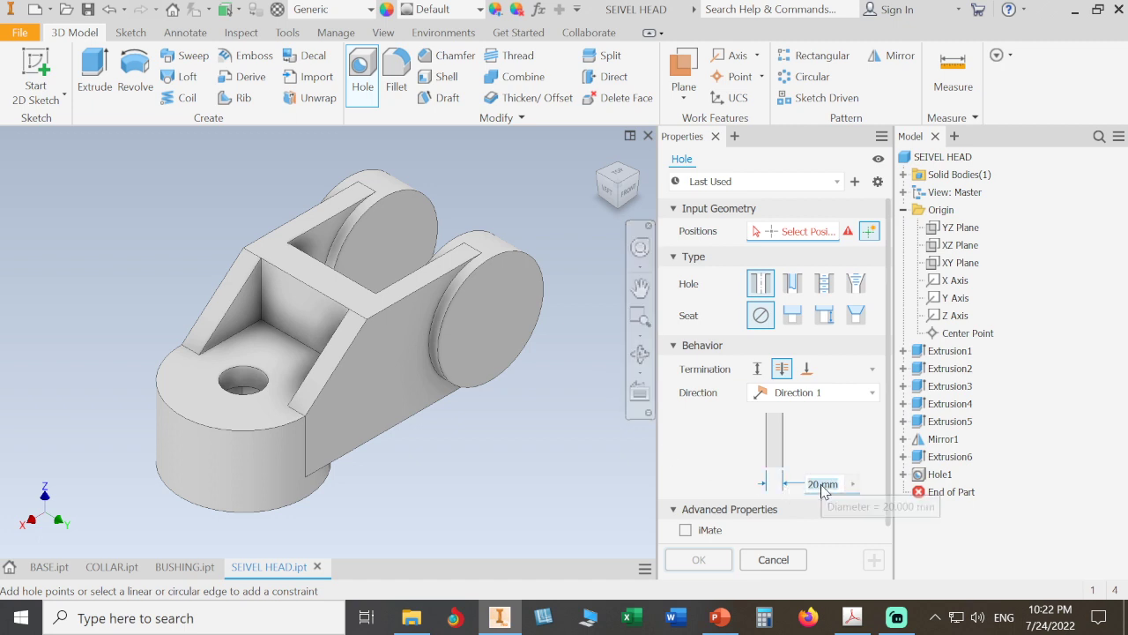
text(26)
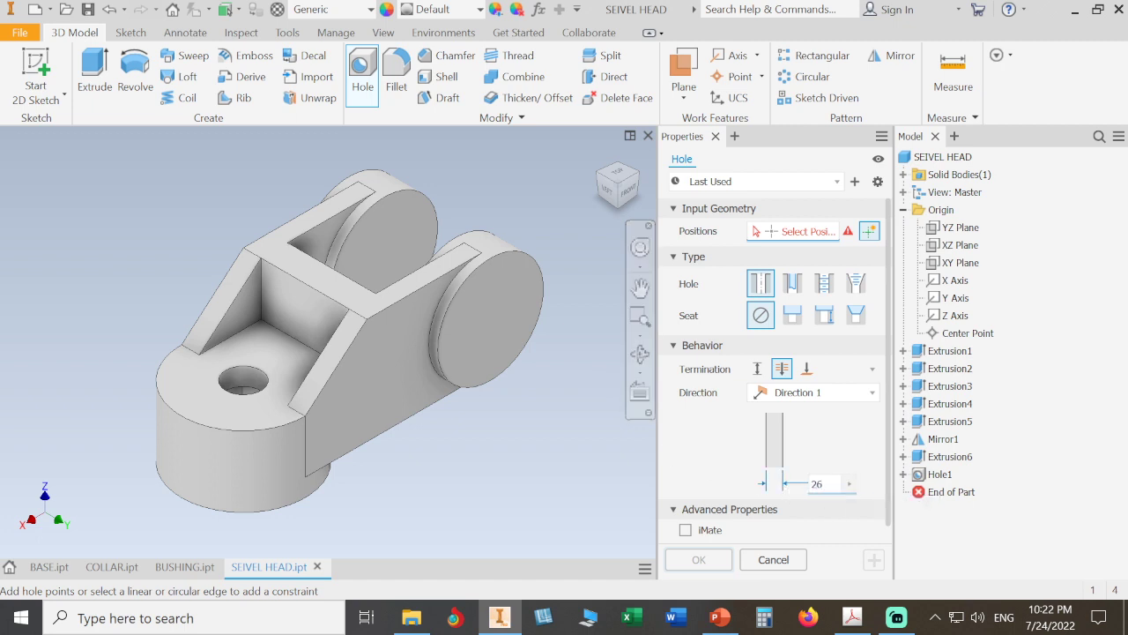
click(496, 324)
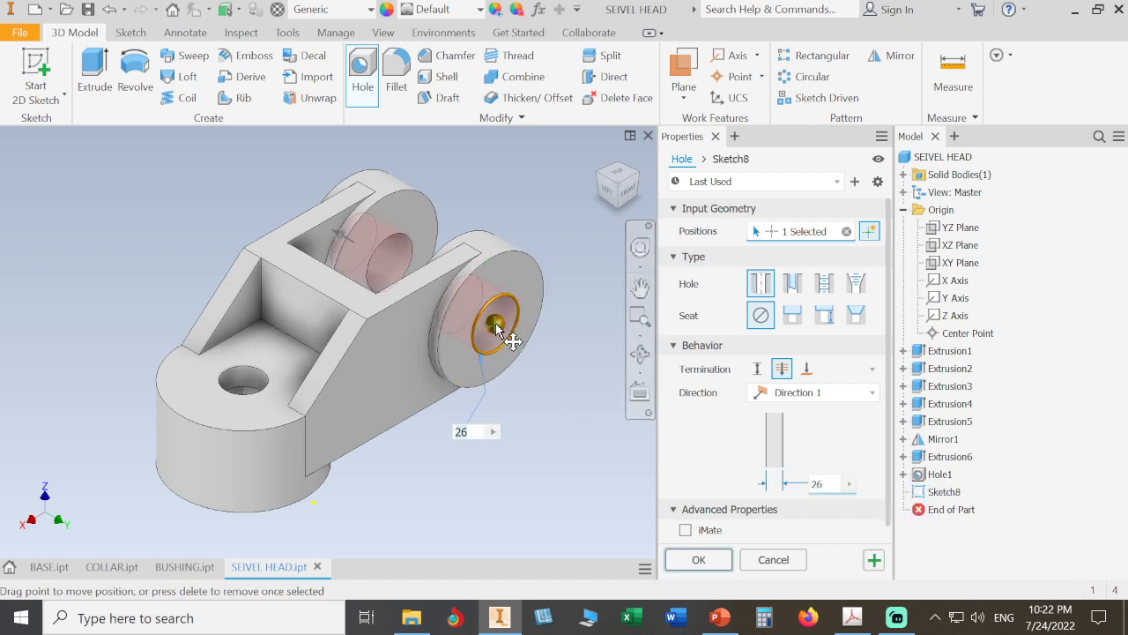
click(542, 281)
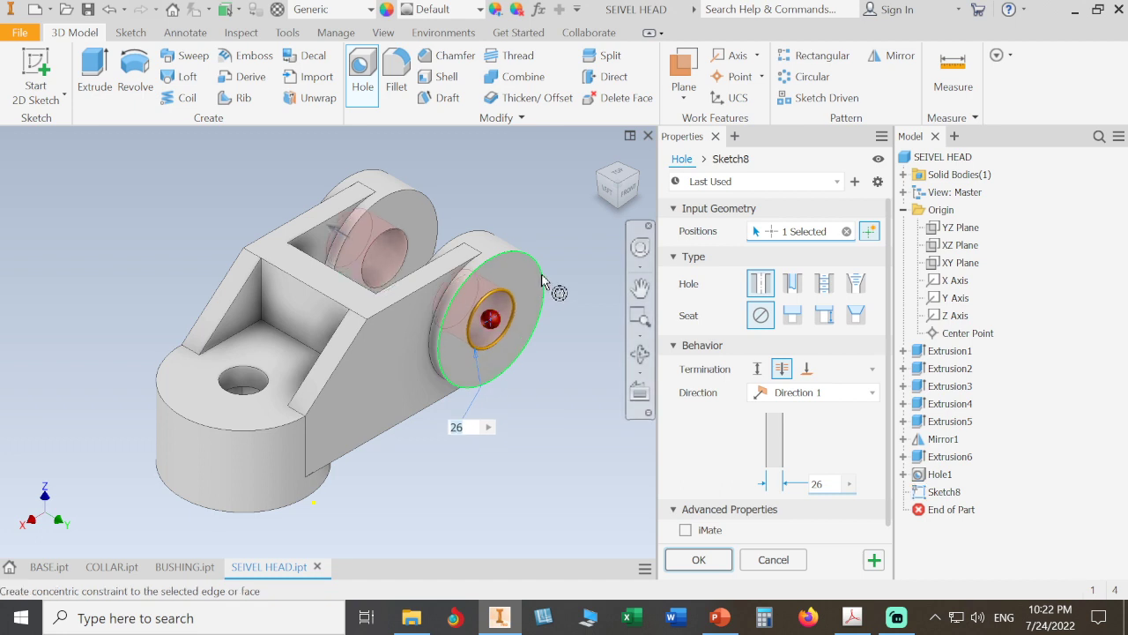
click(700, 560)
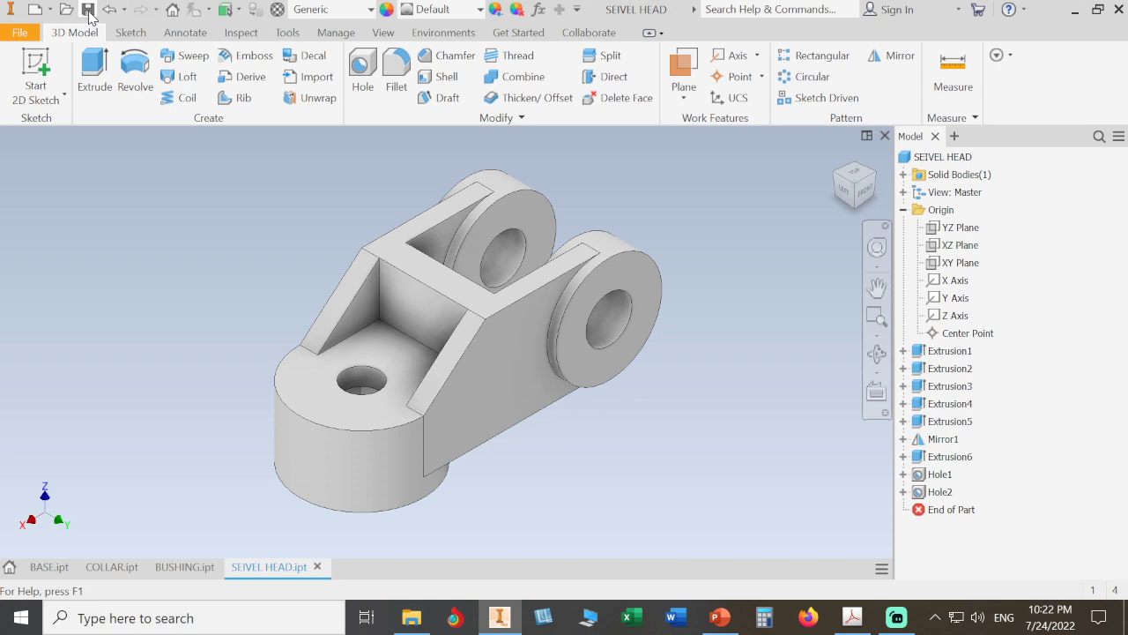
Step: Assign the material Steel, Cast to the part and set its appearance to Beige
shift+middle_drag(670, 494, 630, 501)
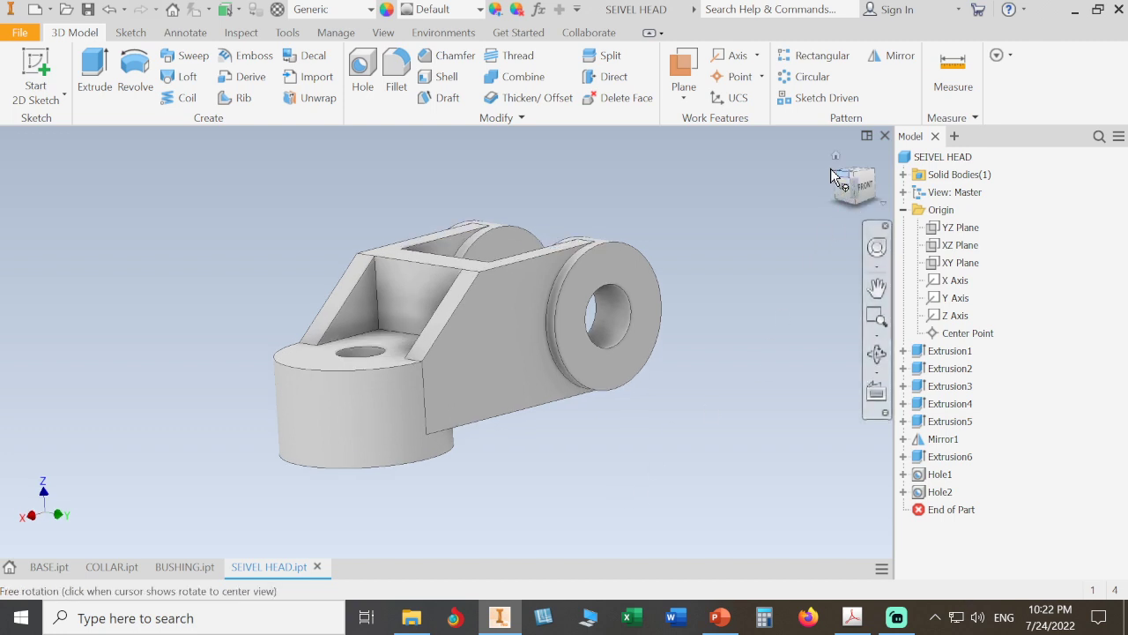
click(837, 158)
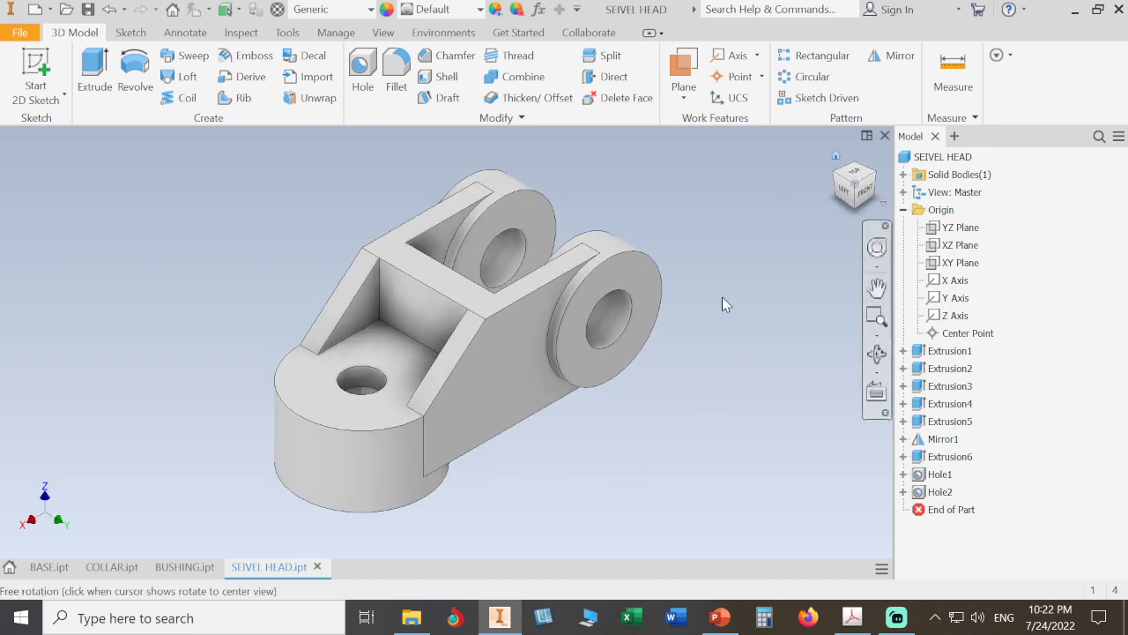
click(364, 10)
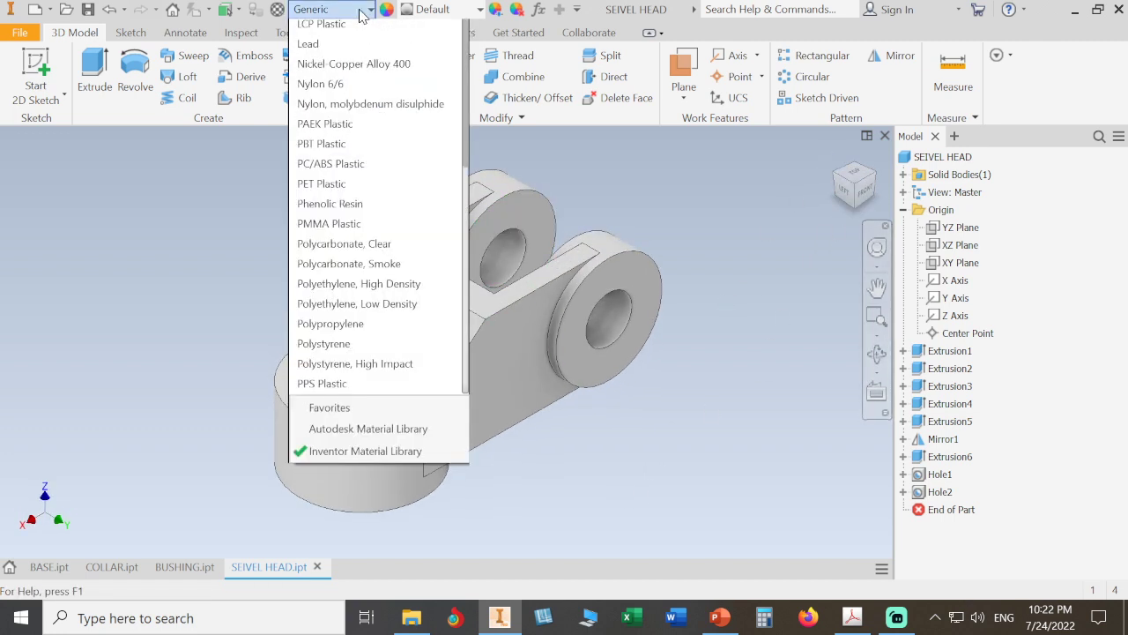
scroll(358, 114, down, 2)
scroll(359, 115, down, 4)
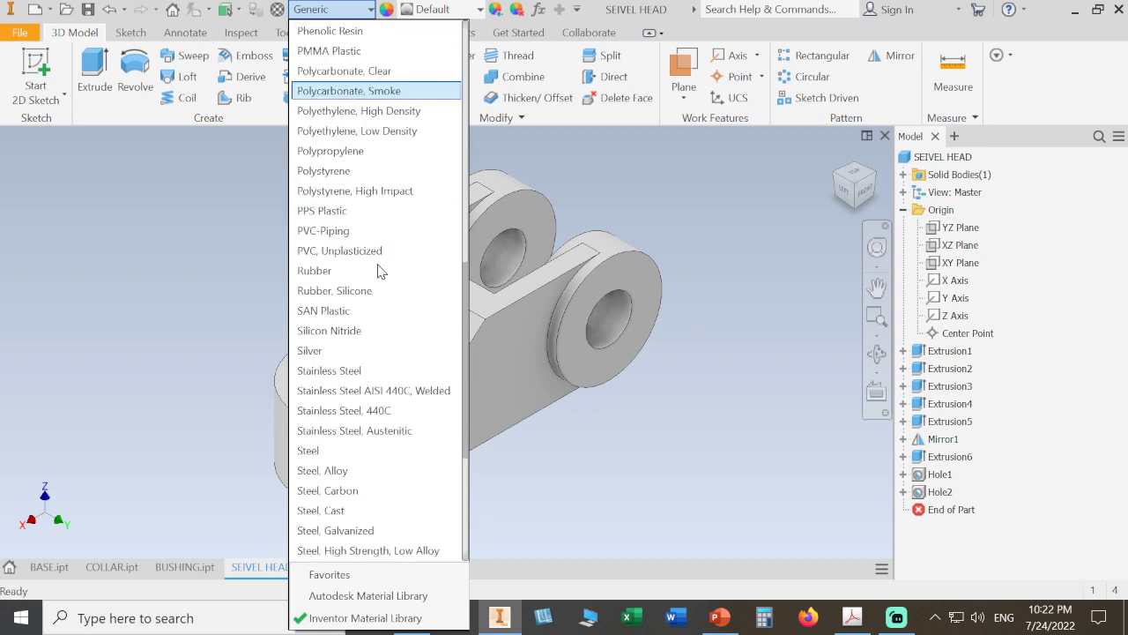
scroll(381, 271, down, 1)
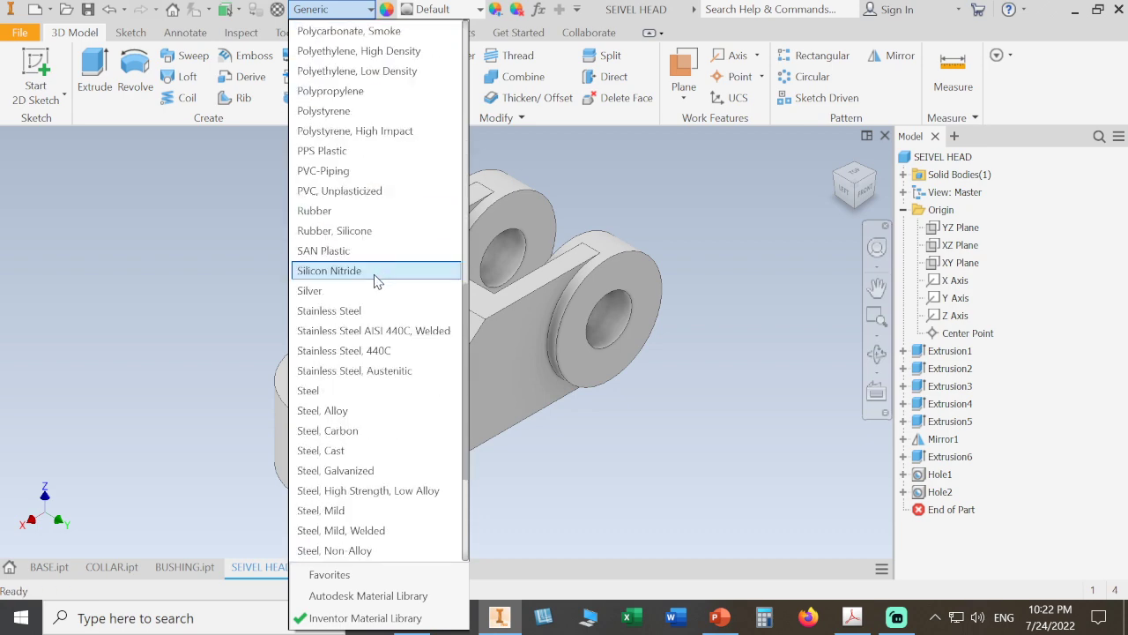
click(378, 450)
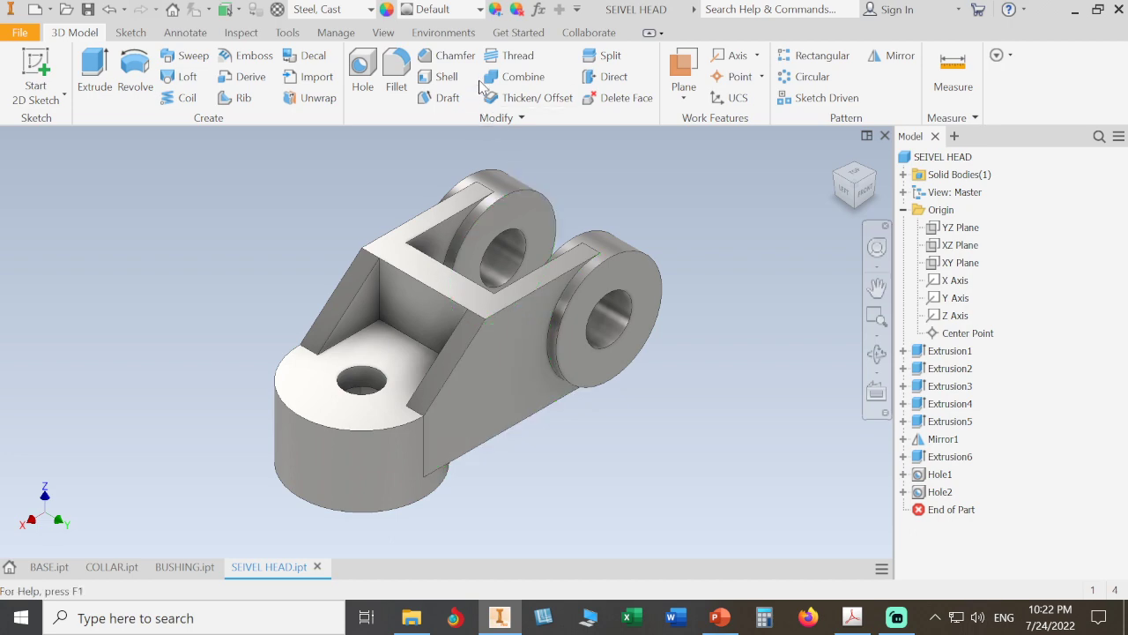
click(480, 11)
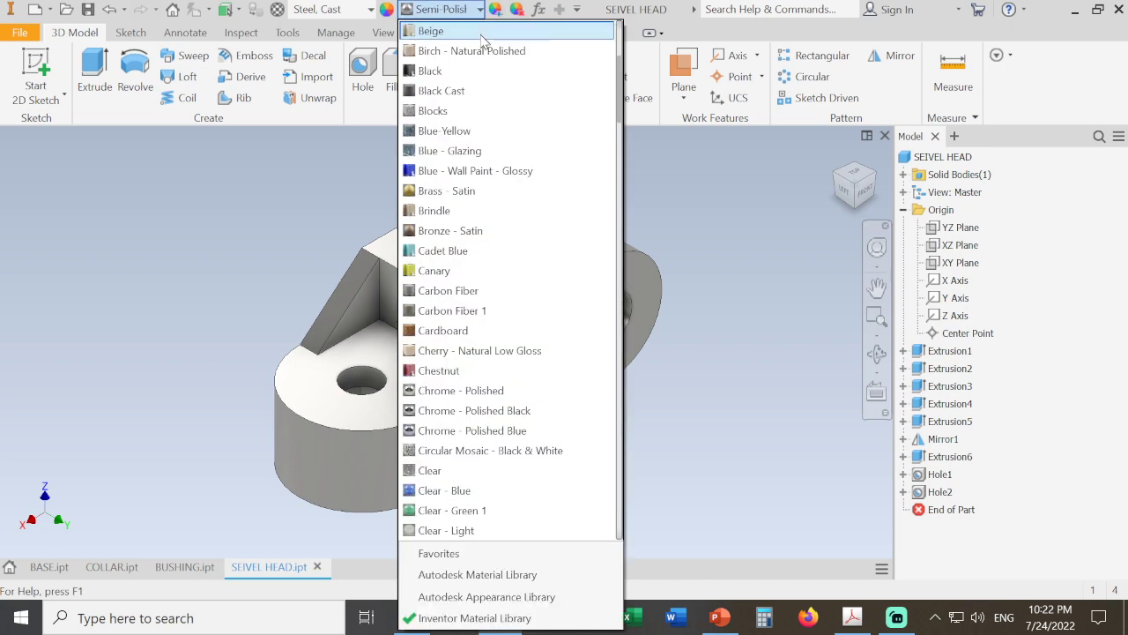
click(483, 34)
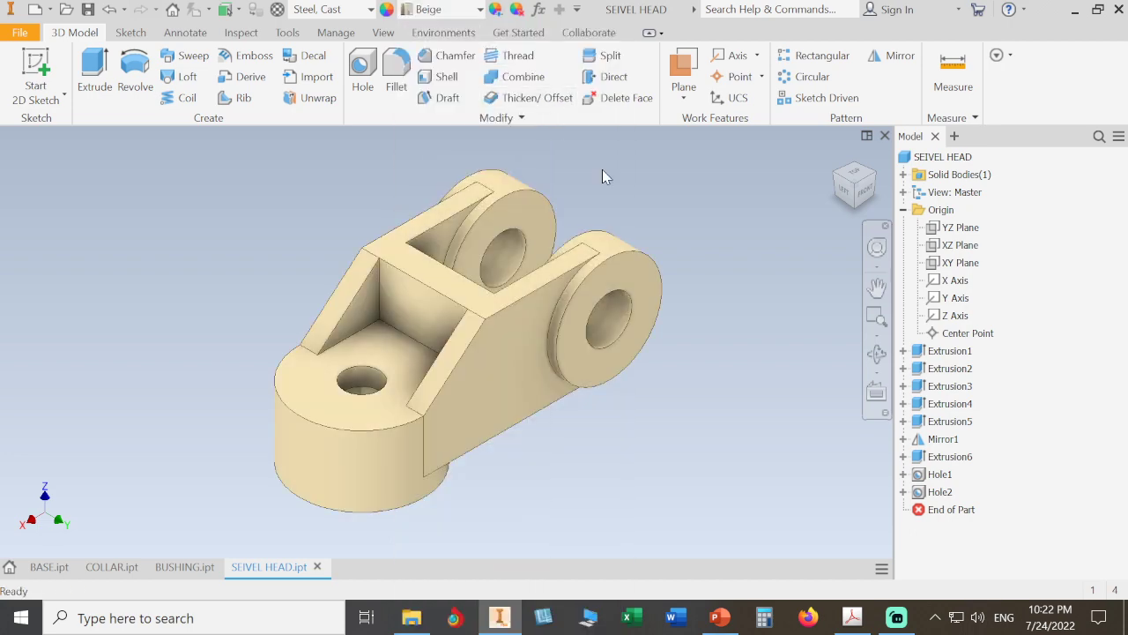
Step: Switch the visual style to a realistic display without edges, inspect the part from another angle, and restore the home view
click(384, 33)
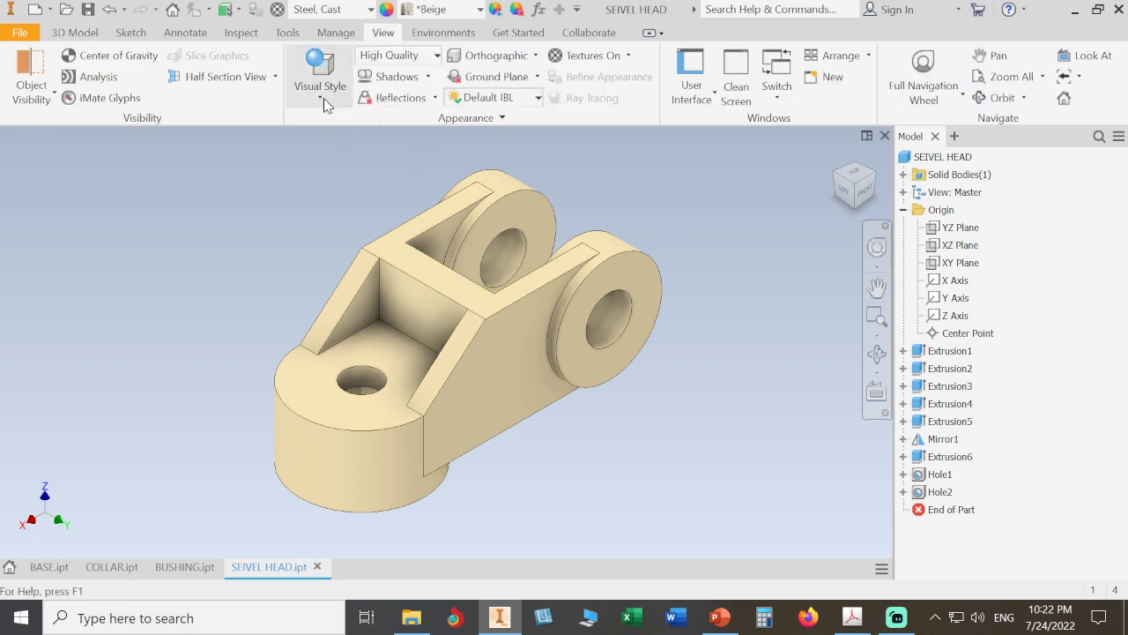
click(323, 99)
click(344, 128)
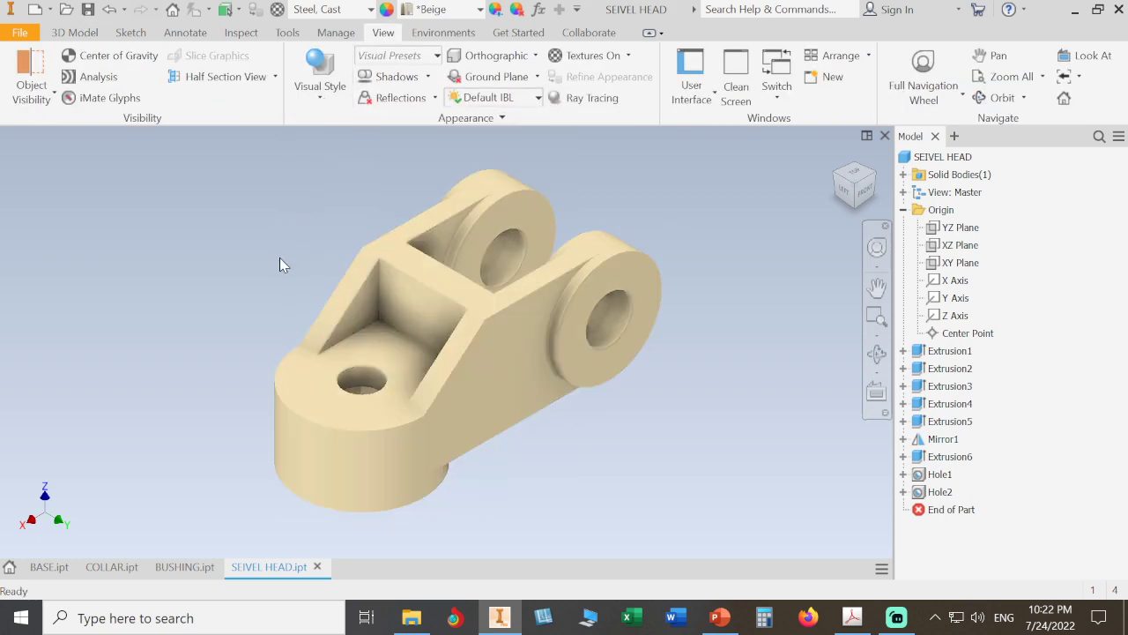
shift+middle_drag(280, 283, 345, 282)
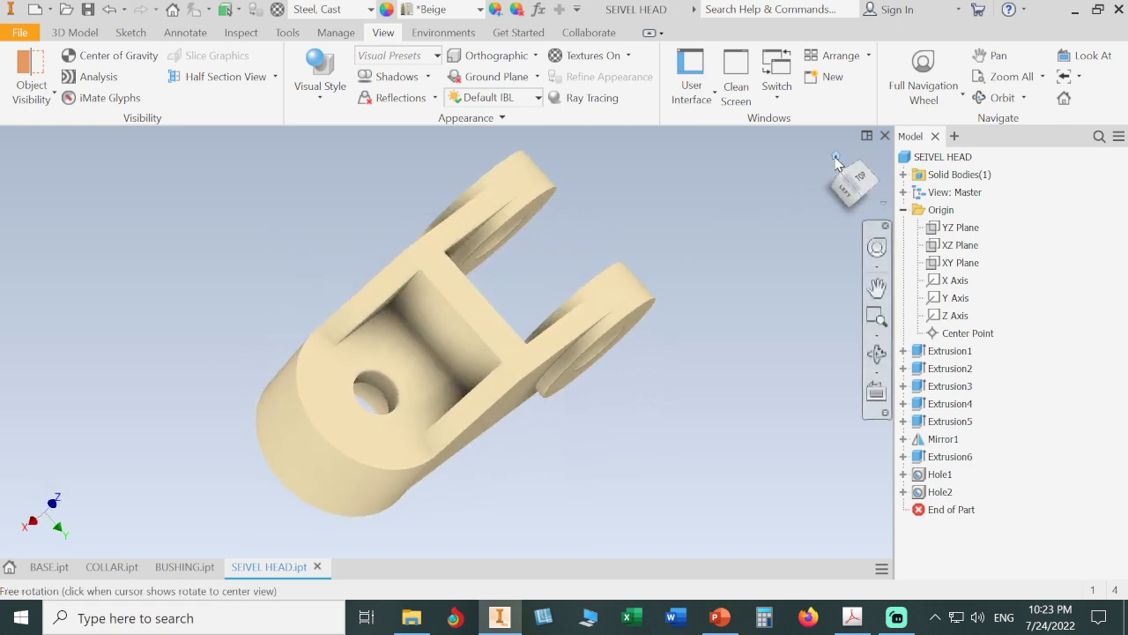
click(836, 158)
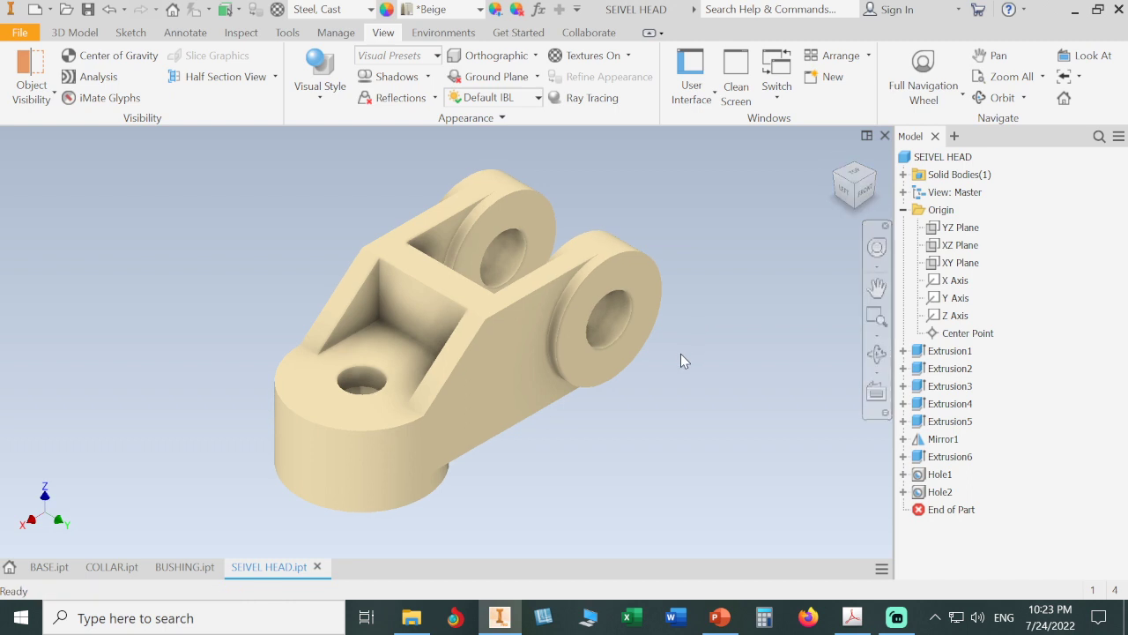